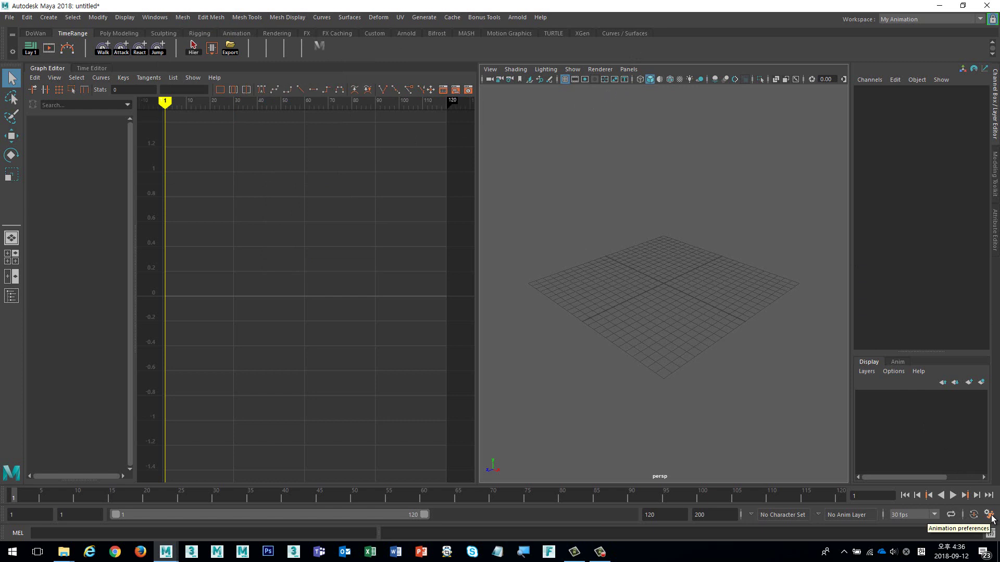
- Open the preferences and examine the general Interface settings, including the custom and system interface scaling options
click(989, 515)
drag(524, 14, 293, 83)
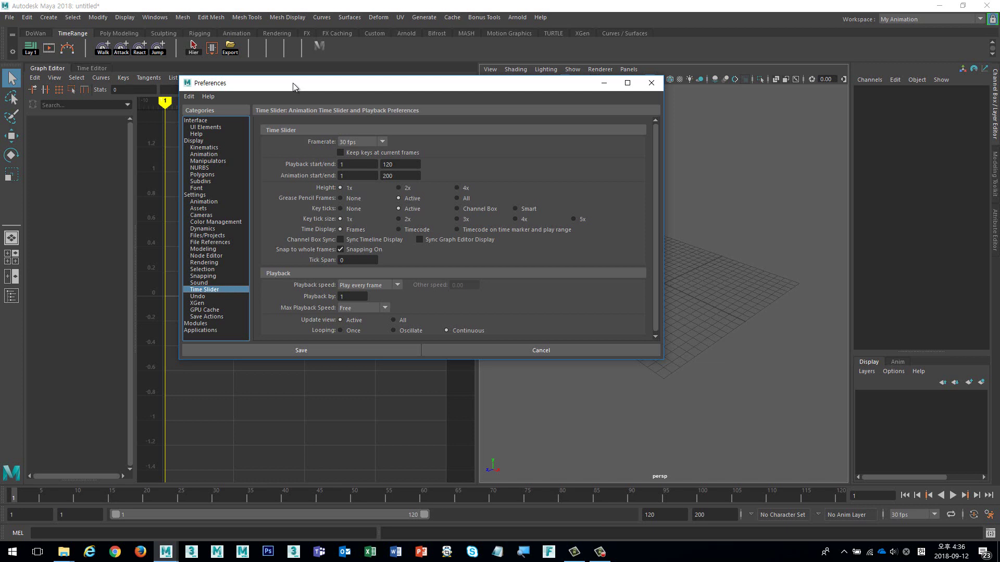
click(215, 121)
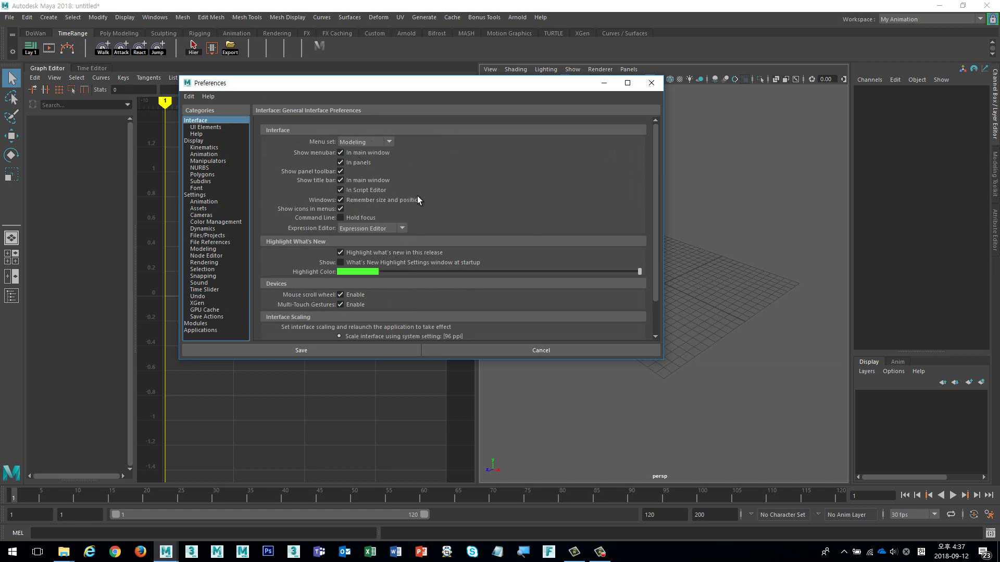
scroll(423, 198, down, 2)
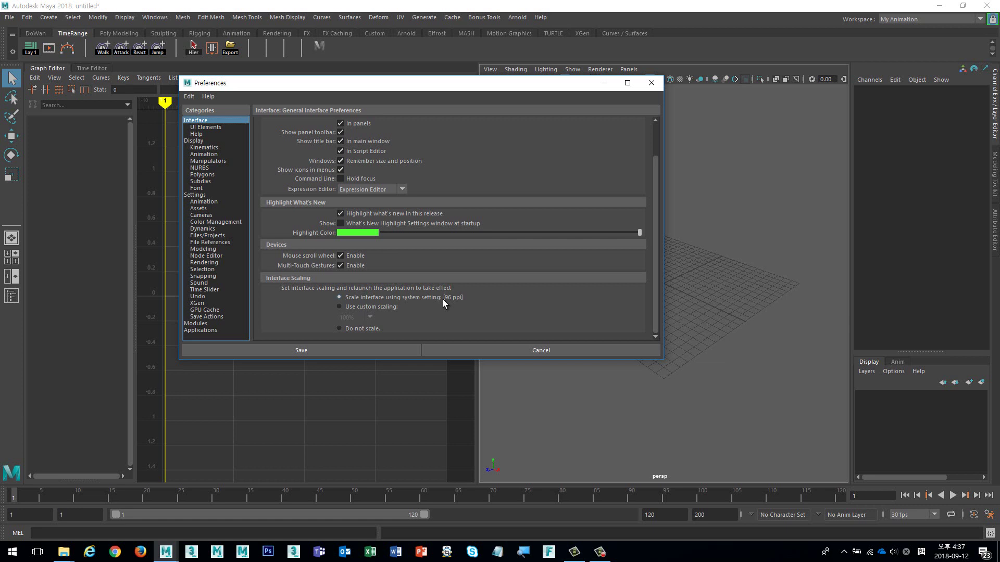
click(379, 310)
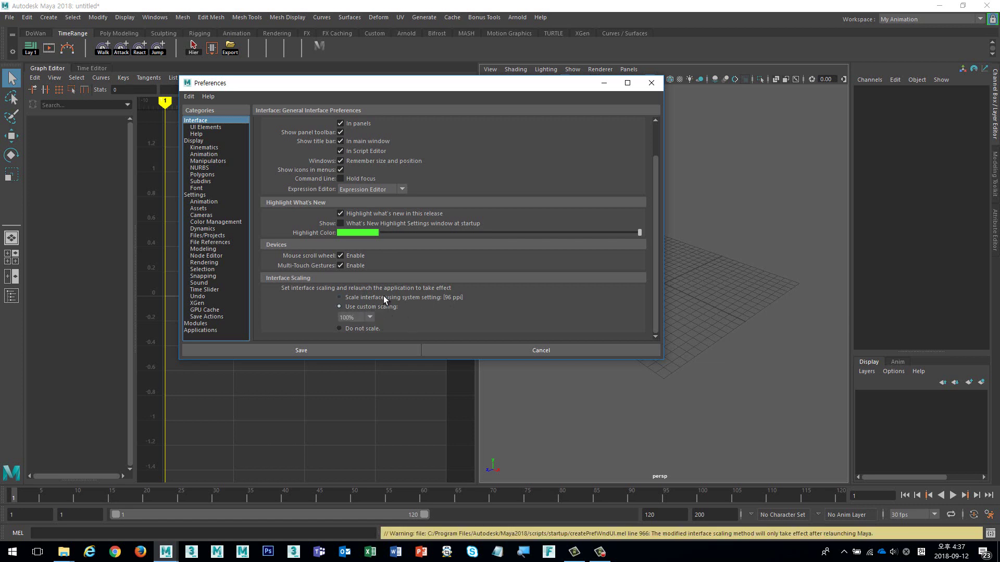
click(383, 297)
- Examine the UI Elements preferences, from the visible elements to the panel configurations
click(222, 127)
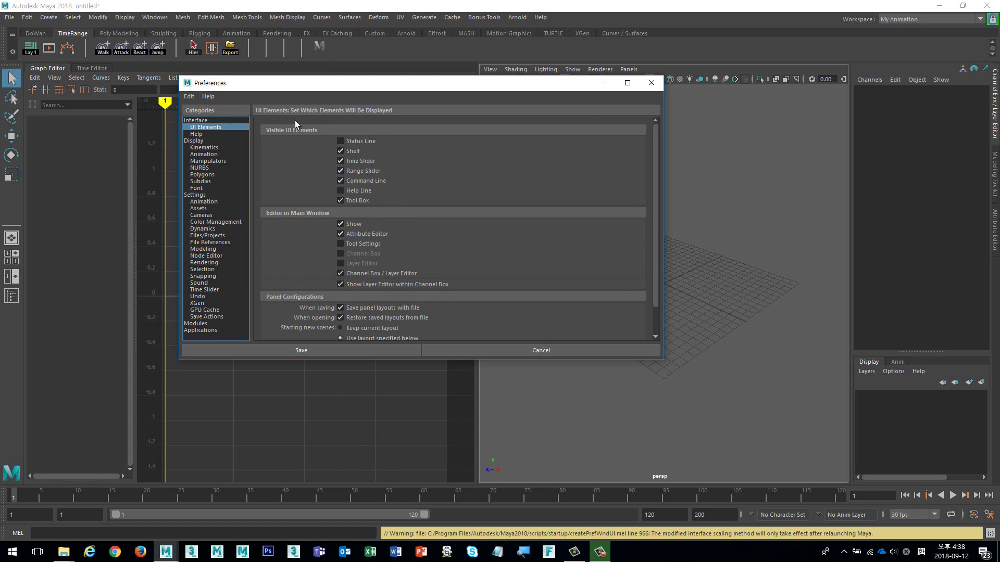
scroll(419, 226, down, 2)
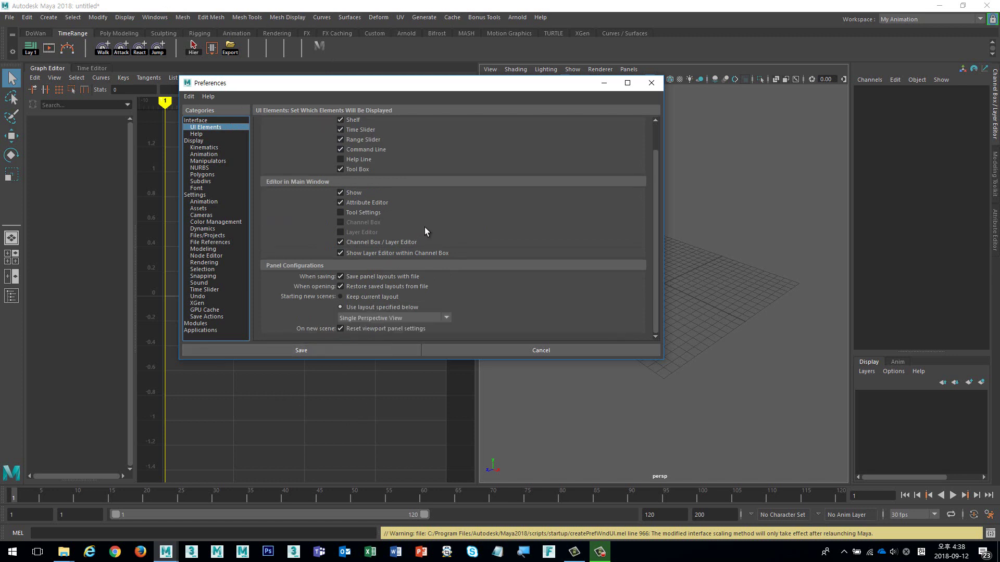
scroll(425, 232, up, 2)
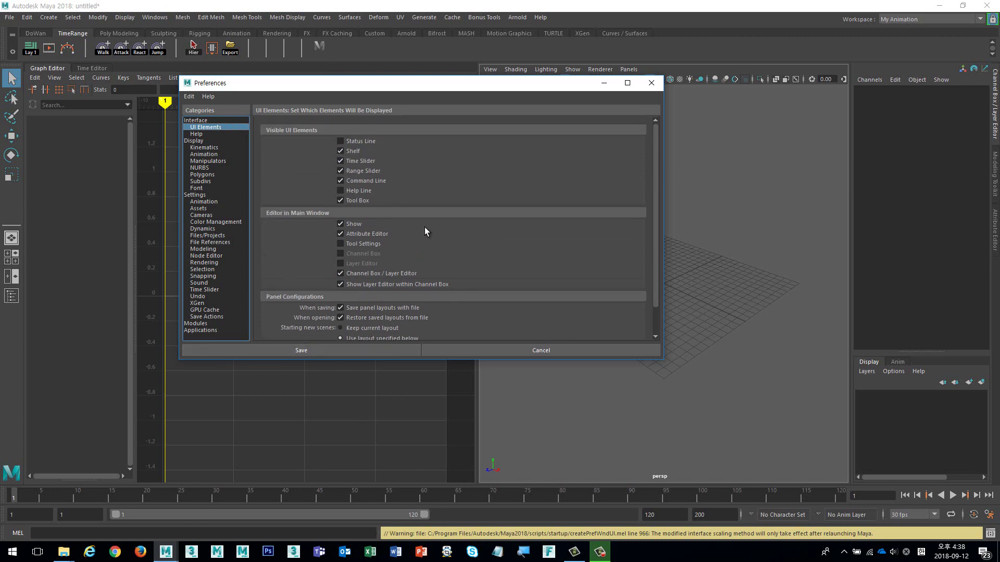
- Bring up the Help interface preferences and switch the shelf to Poly Modeling
click(210, 136)
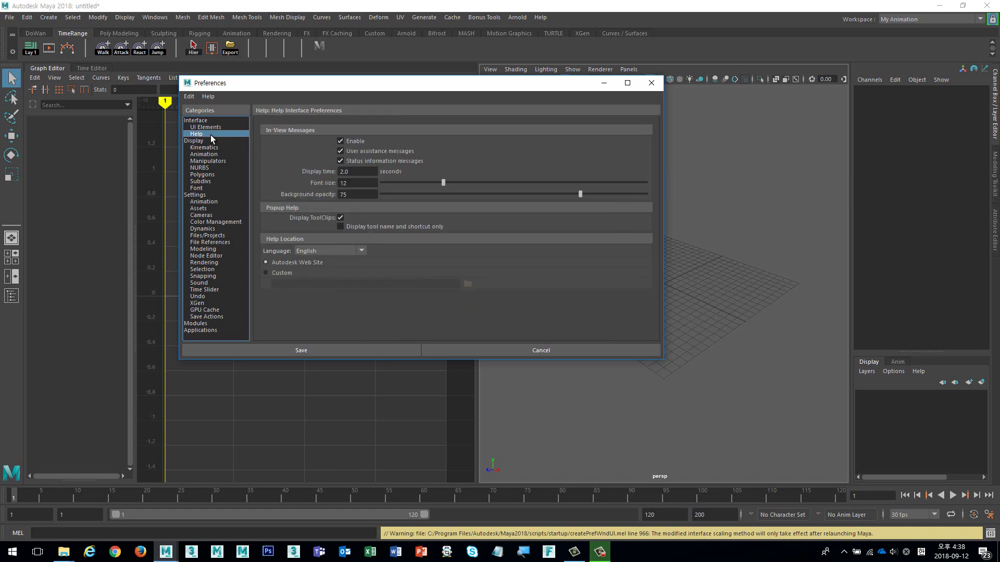
click(107, 34)
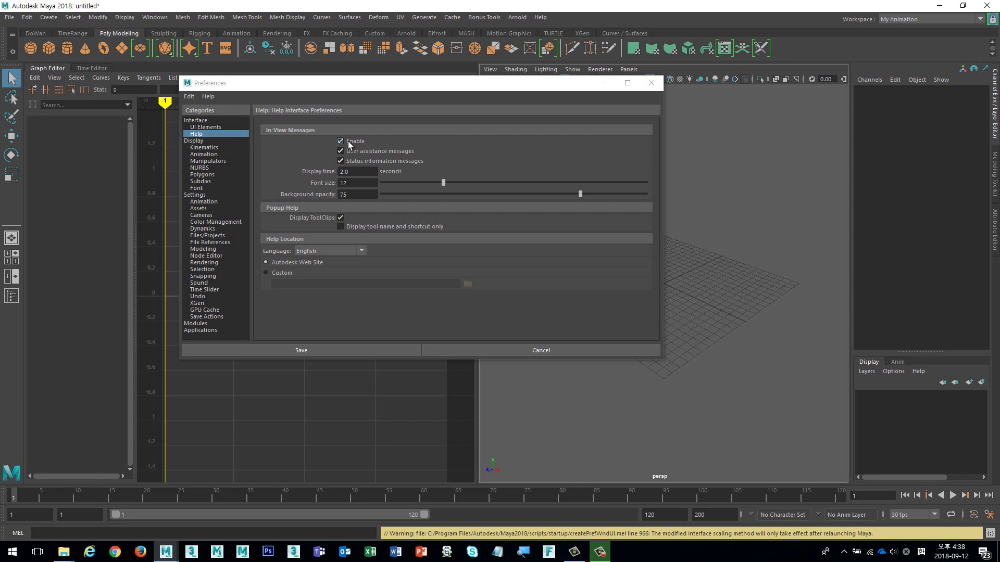
click(343, 91)
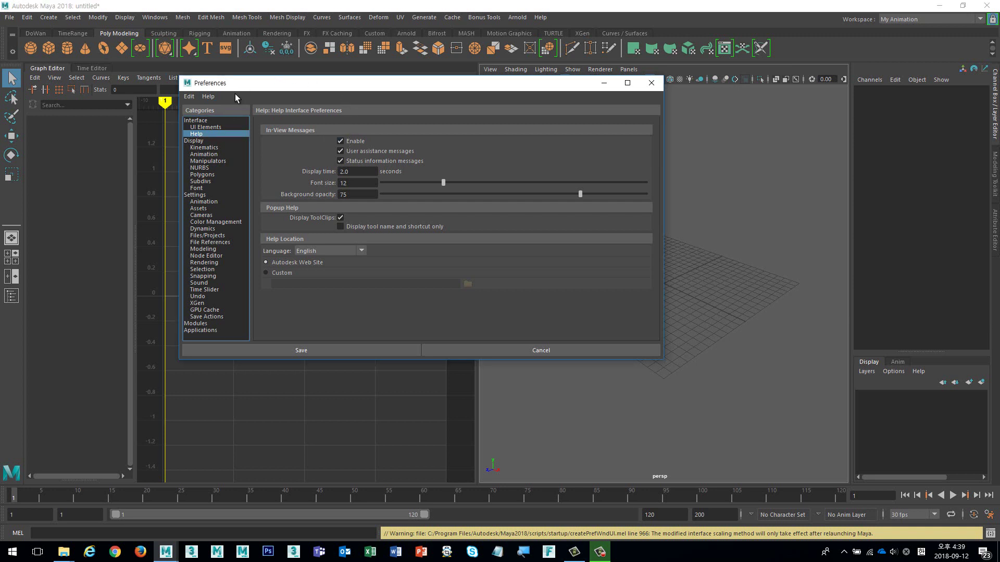
- Examine the general Display, Animation display and Settings preferences, including the frame rates available for the working time unit
click(202, 141)
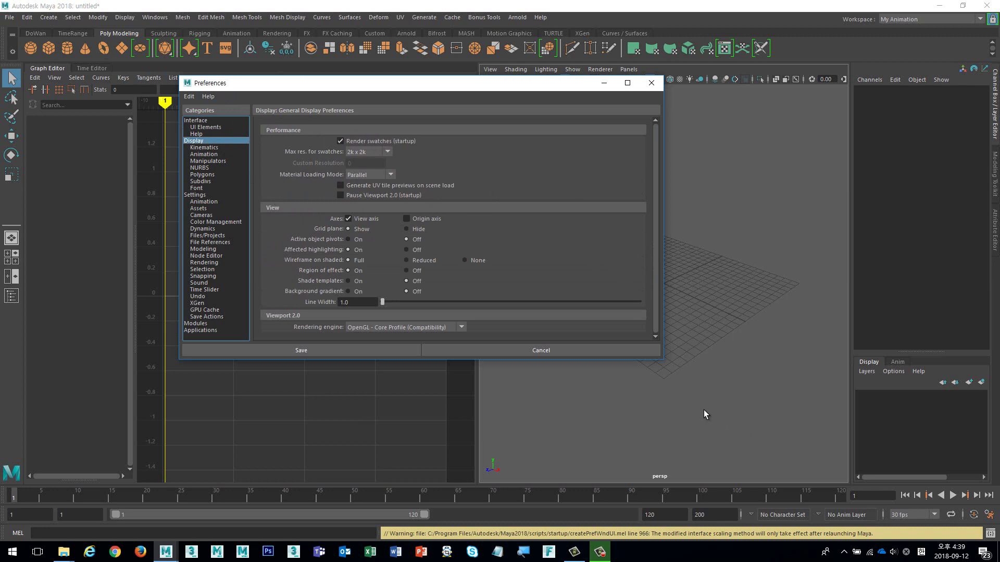
click(211, 154)
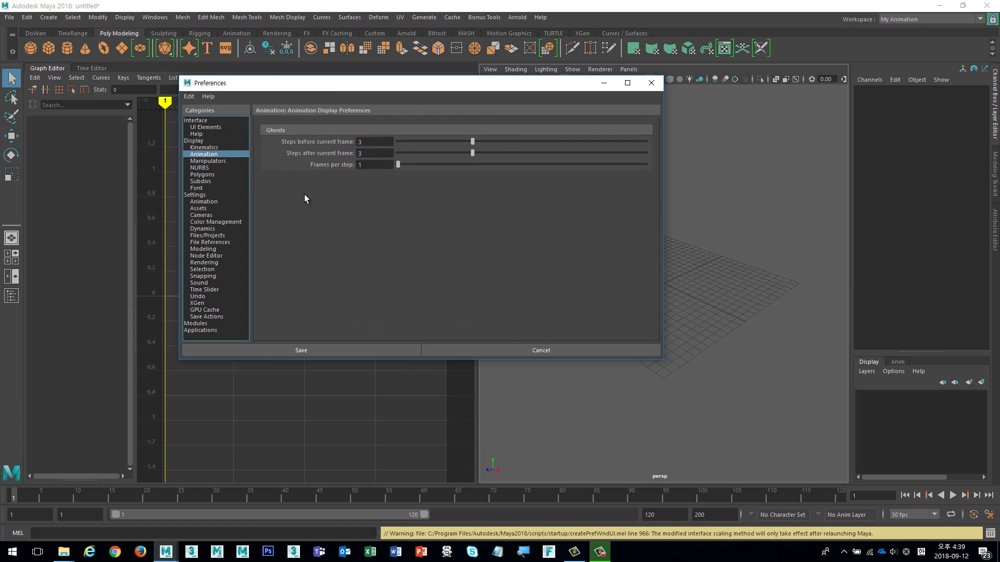
click(202, 196)
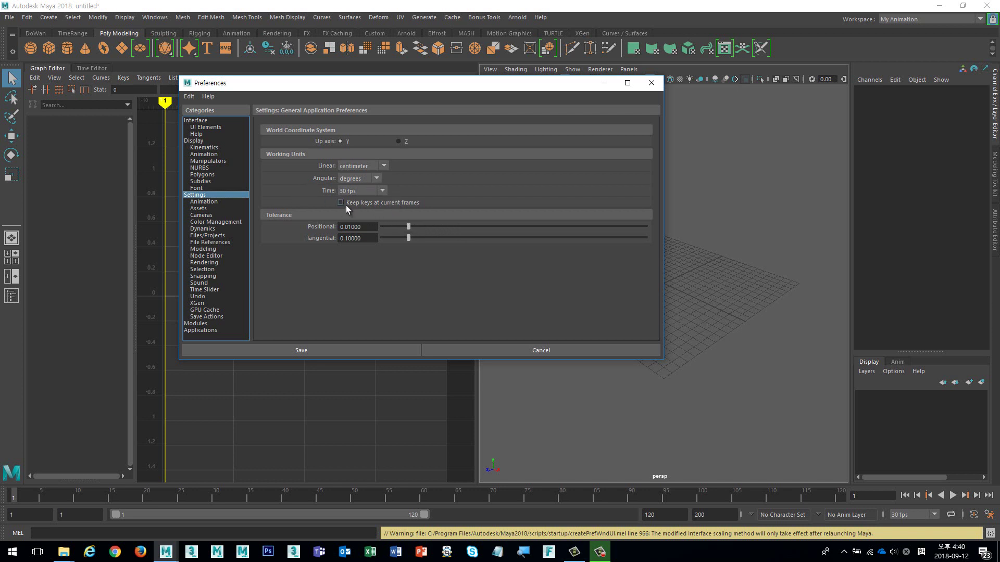
click(365, 192)
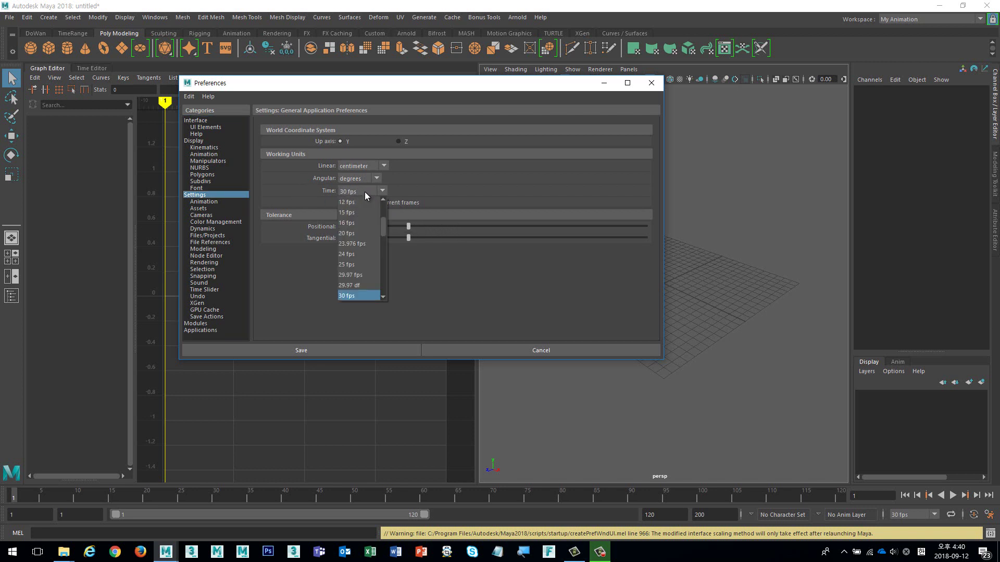
click(365, 192)
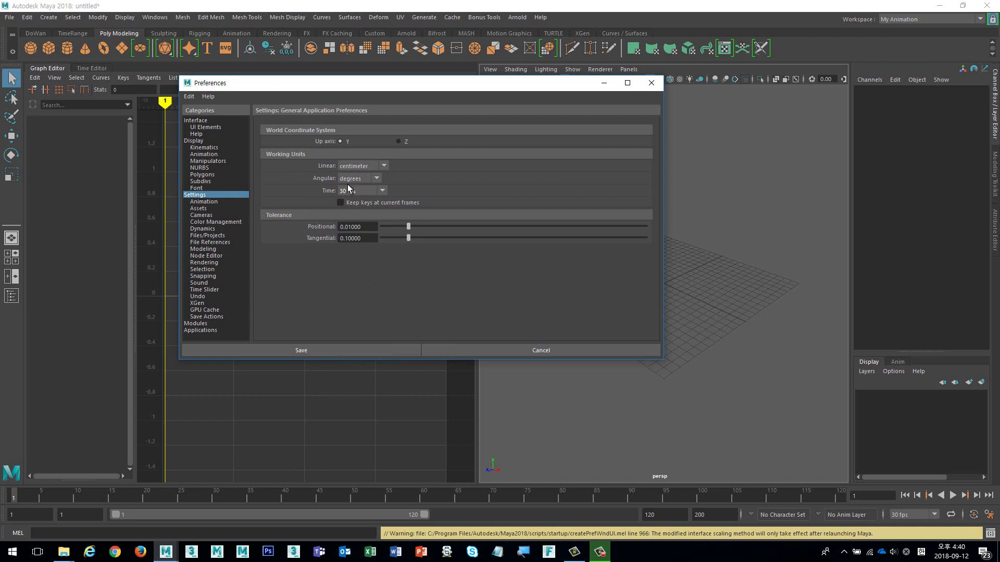
- Examine the New Scene options for default working units, frame rate, time slider and color management, and close them
click(10, 17)
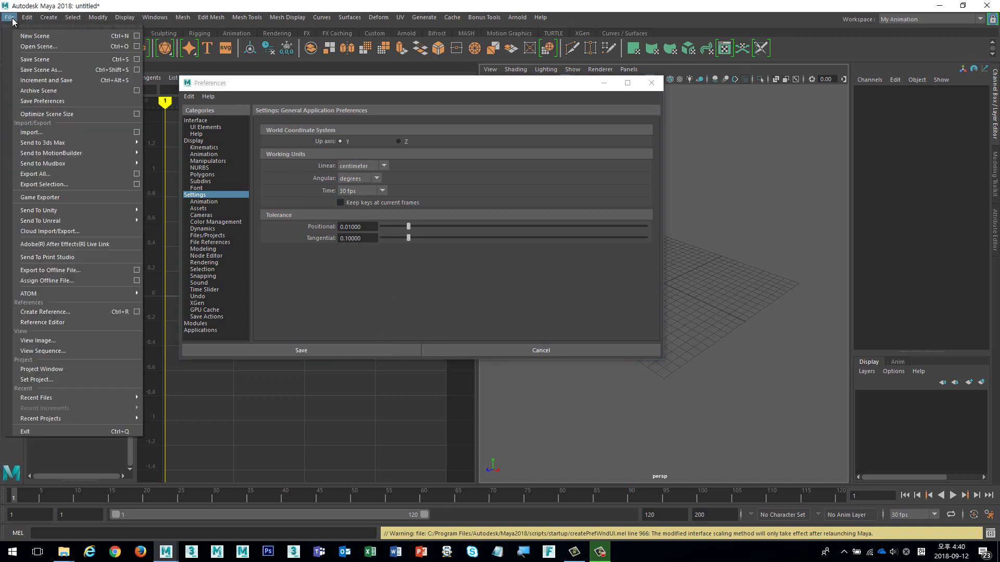
click(135, 36)
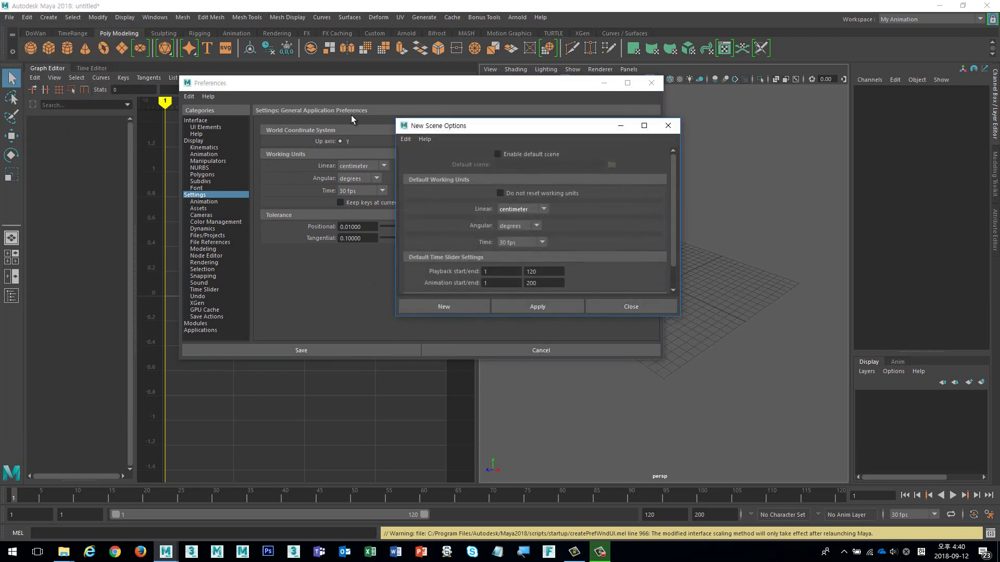
drag(433, 130, 483, 90)
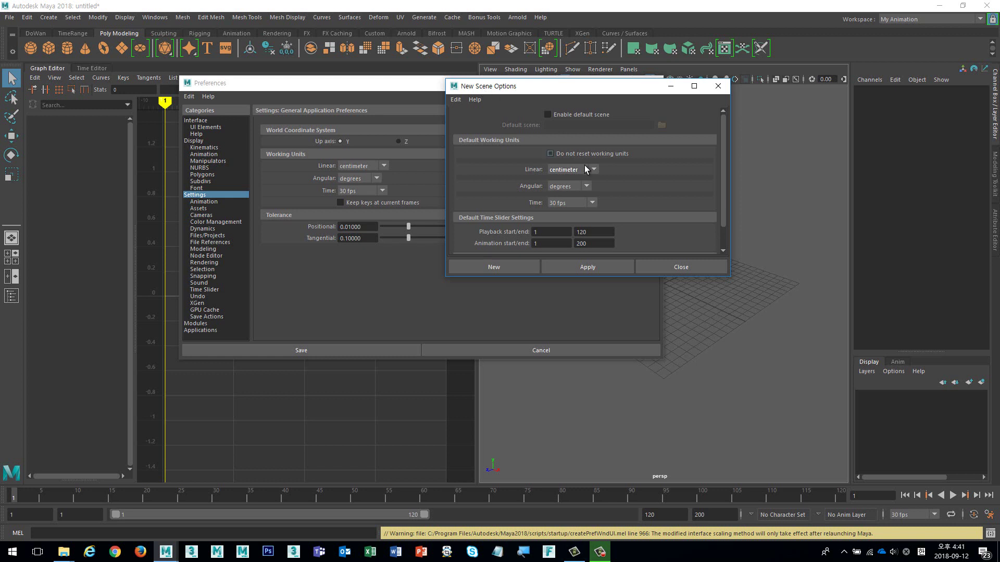
click(573, 206)
click(573, 204)
drag(586, 88, 608, 33)
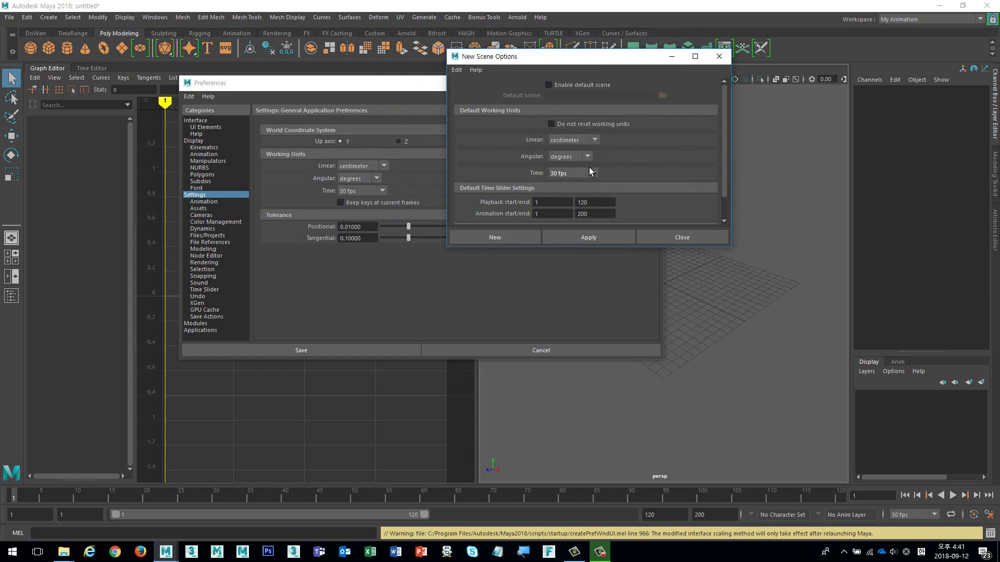
scroll(604, 182, down, 1)
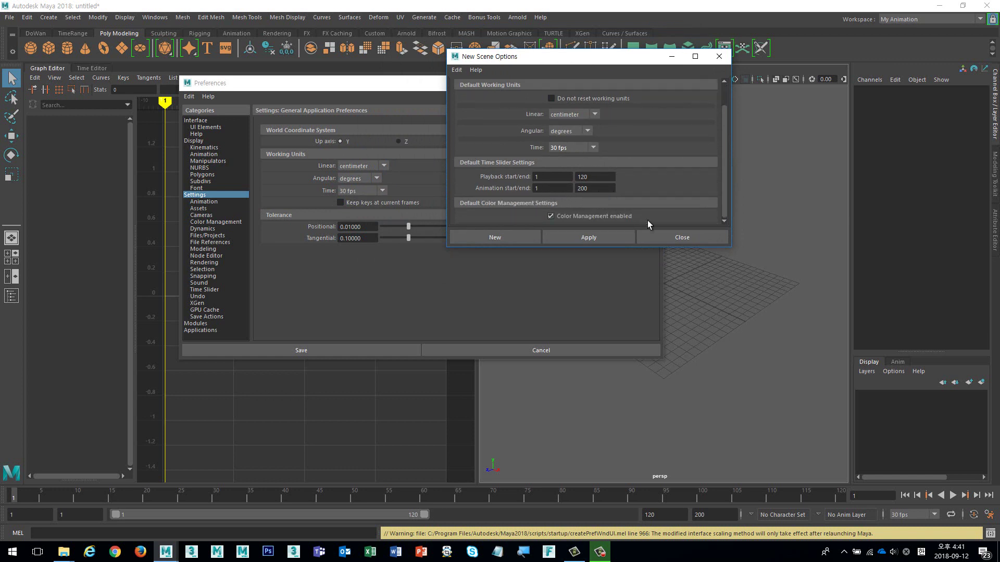
click(667, 238)
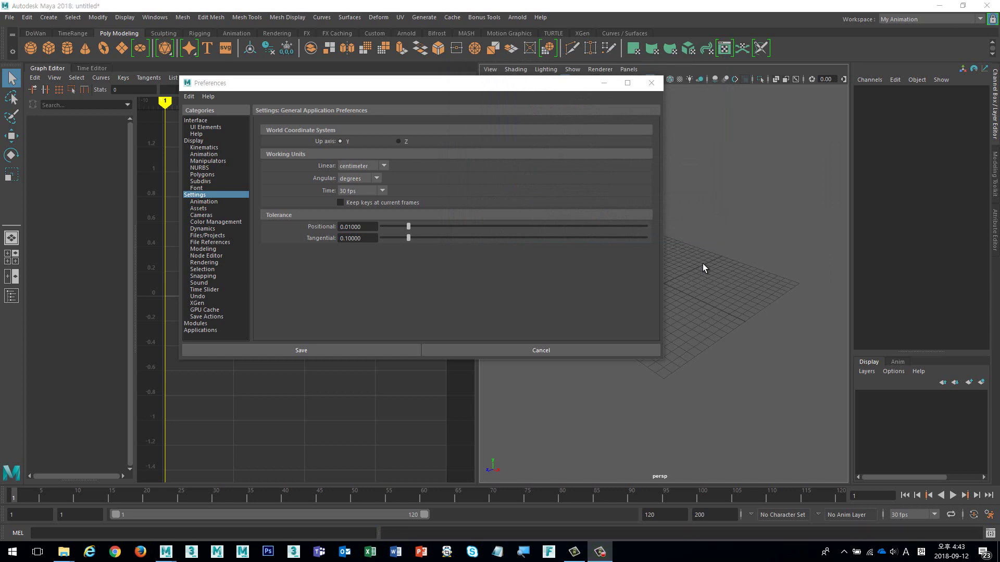
- In the Animation settings, try the Parallel evaluation mode and toggle its GPU Override option
click(213, 203)
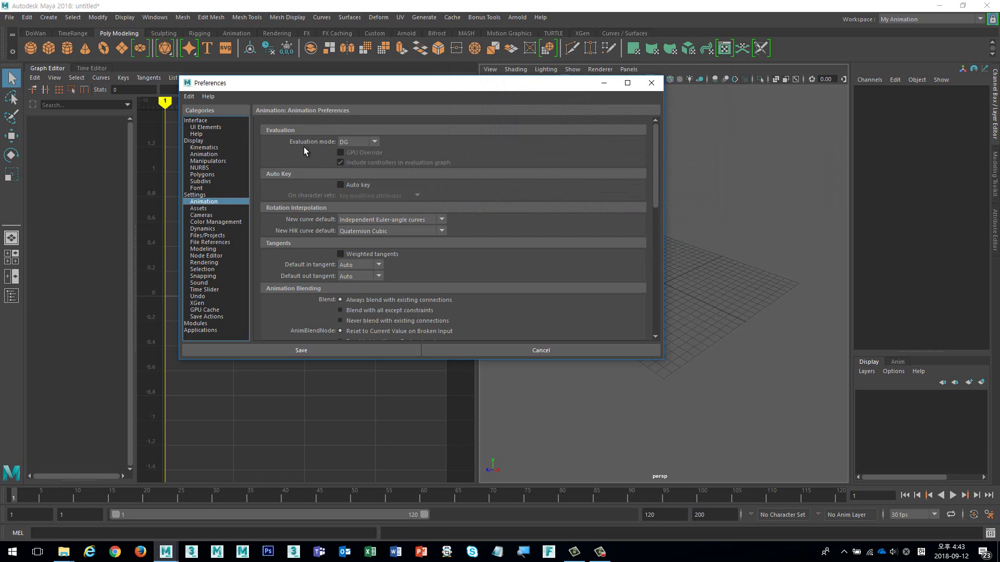
click(375, 142)
click(355, 175)
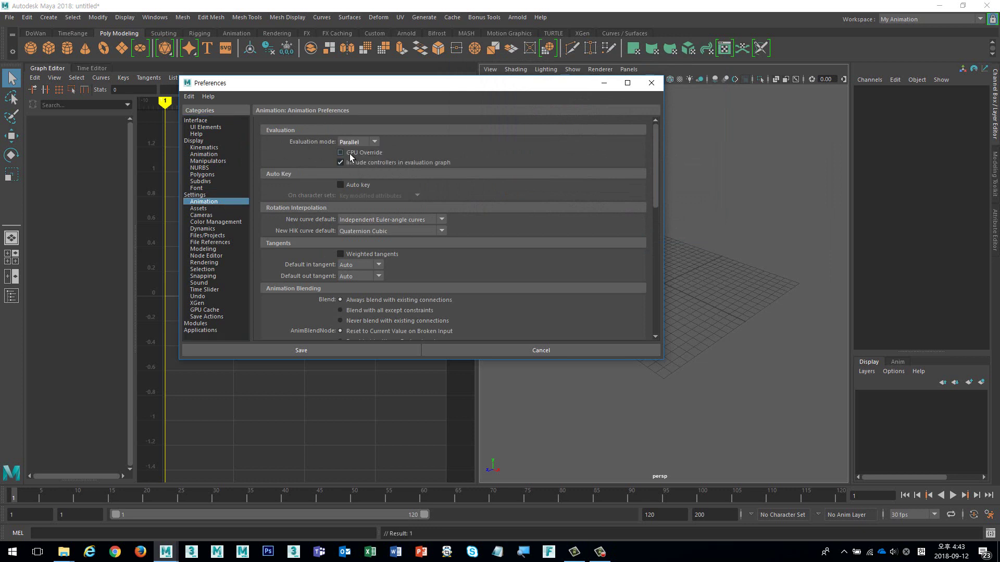
click(351, 153)
- Set the animation evaluation mode to DG and save the preferences
click(364, 142)
click(354, 152)
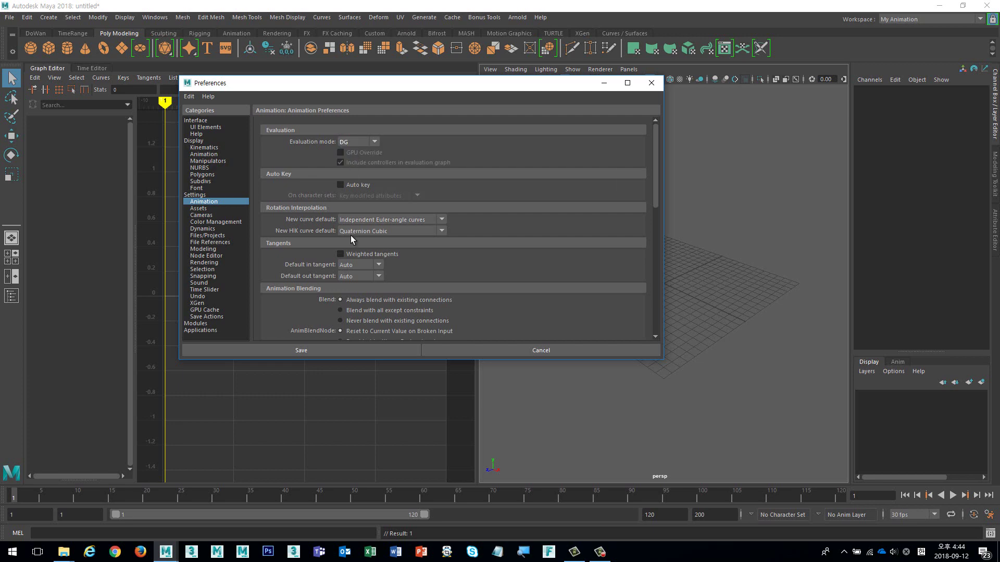
click(342, 352)
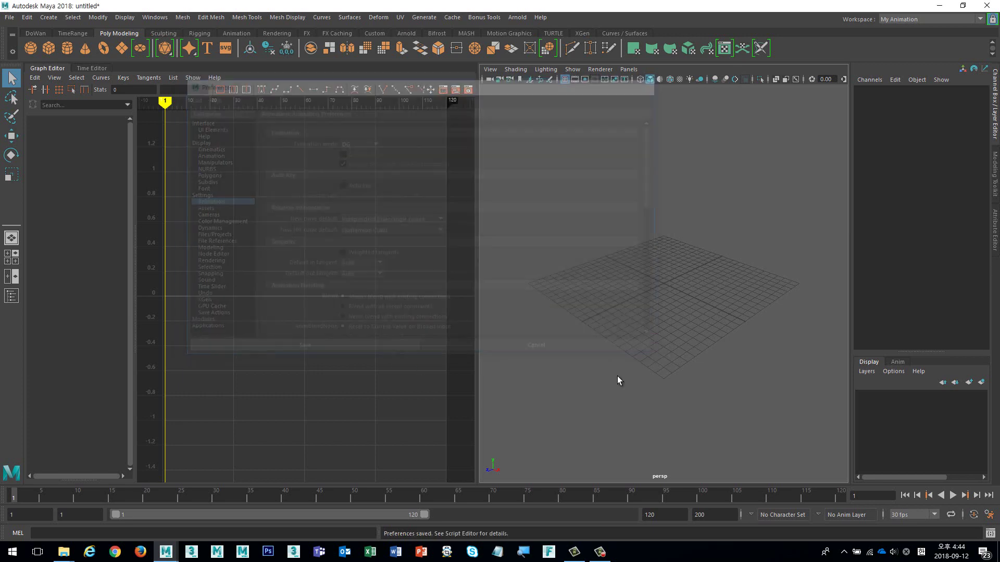
- Switch the workspace to Maya Classic and open the scene 01_1_ANI_Performance.mb
click(885, 19)
click(896, 136)
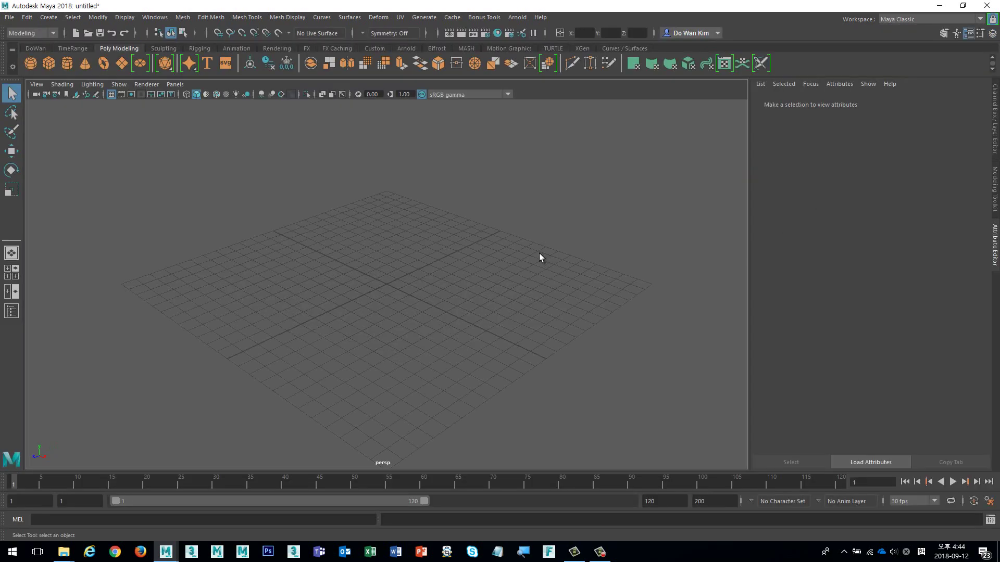
key(ctrl+o)
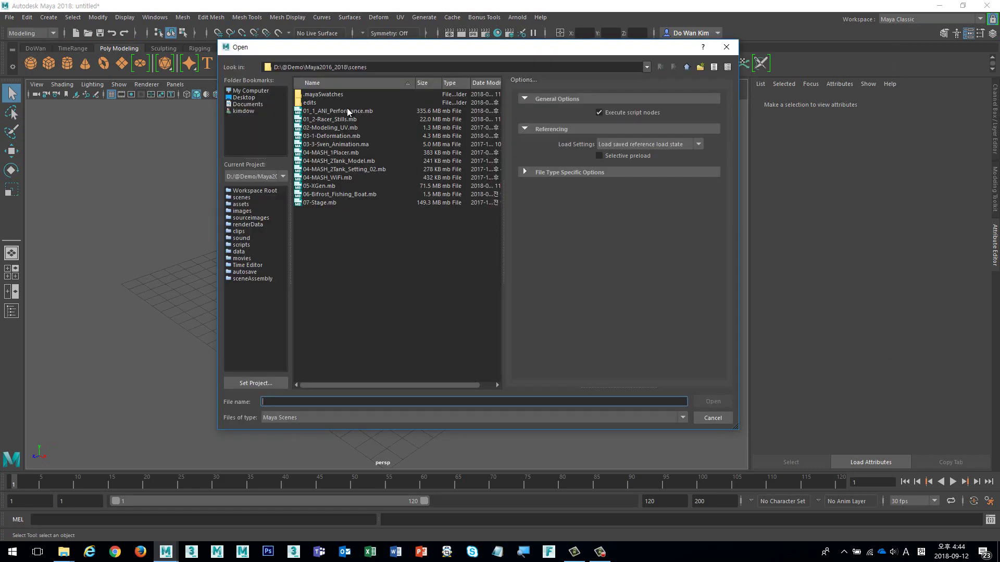
click(347, 111)
double_click(347, 111)
click(492, 282)
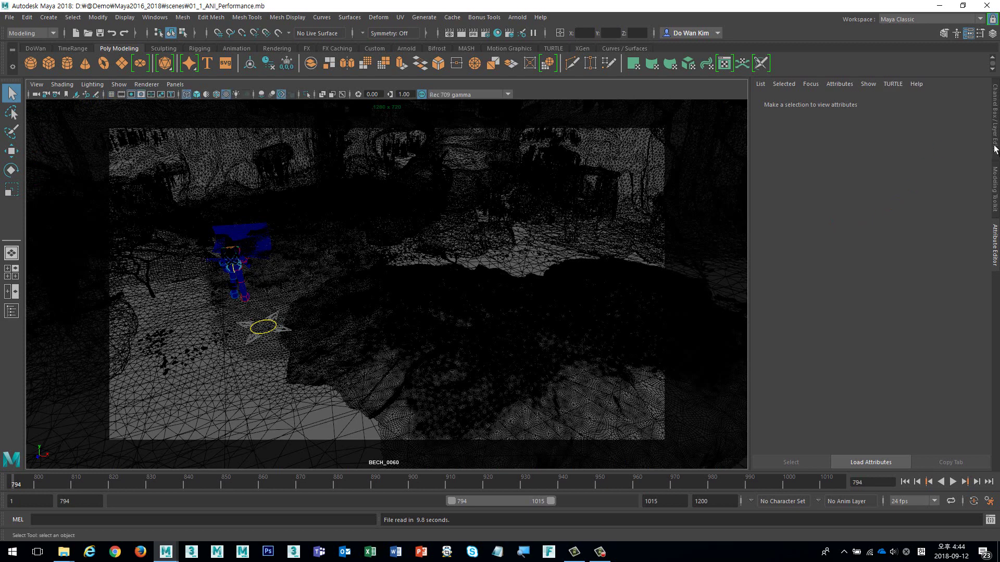
- Show the Channel Box / Layer Editor and display the viewport shaded with textures and scene lighting
click(995, 150)
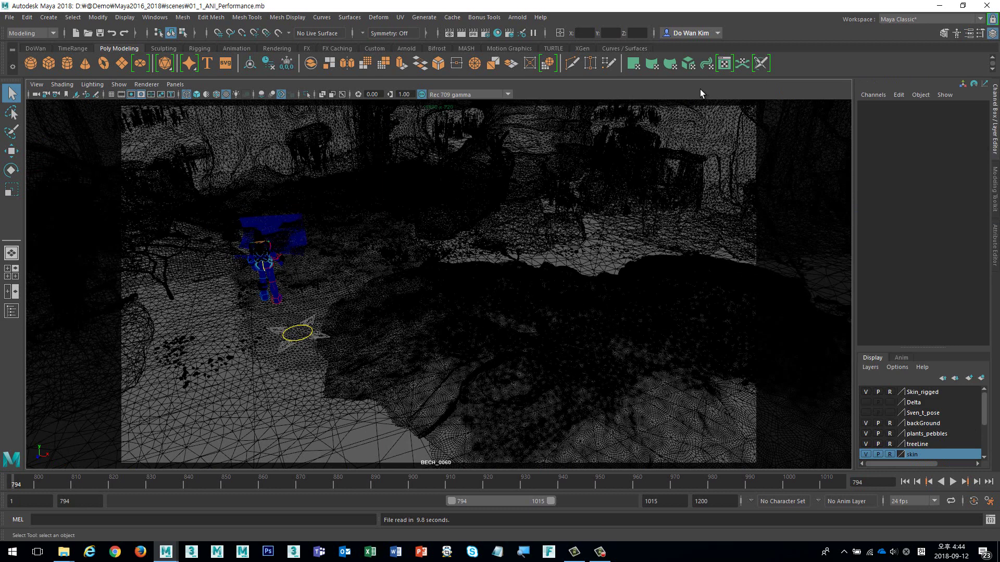
key(5)
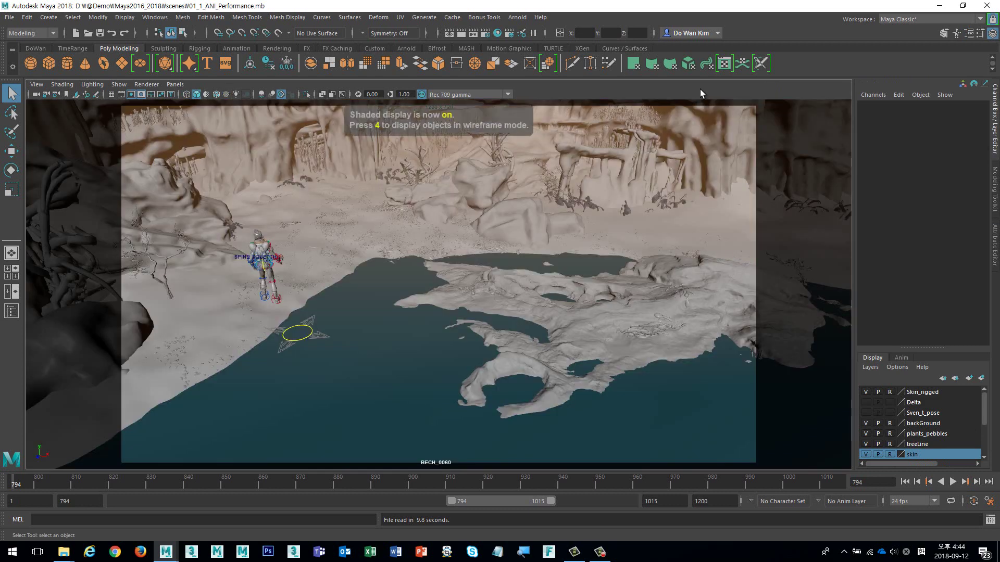
key(6)
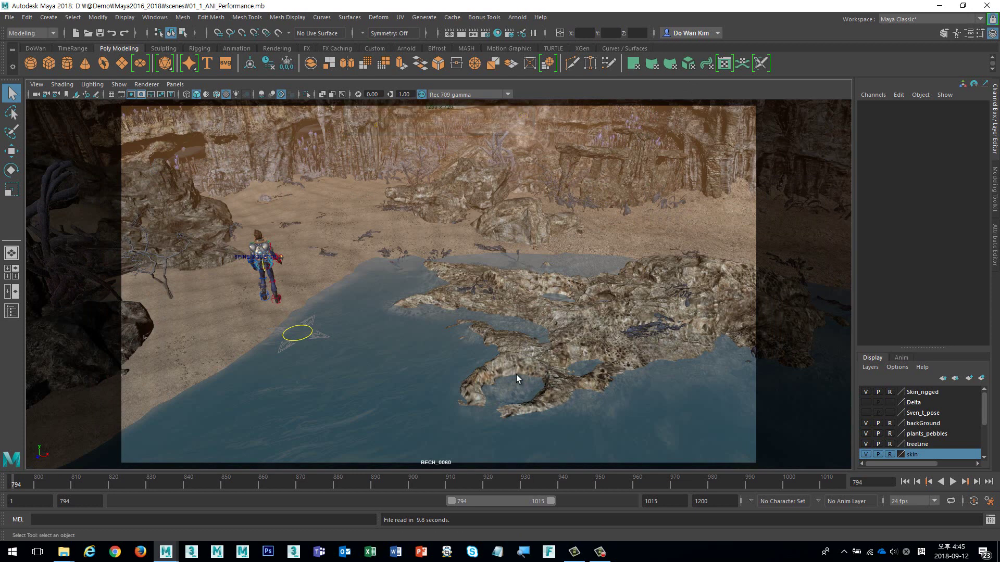
key(7)
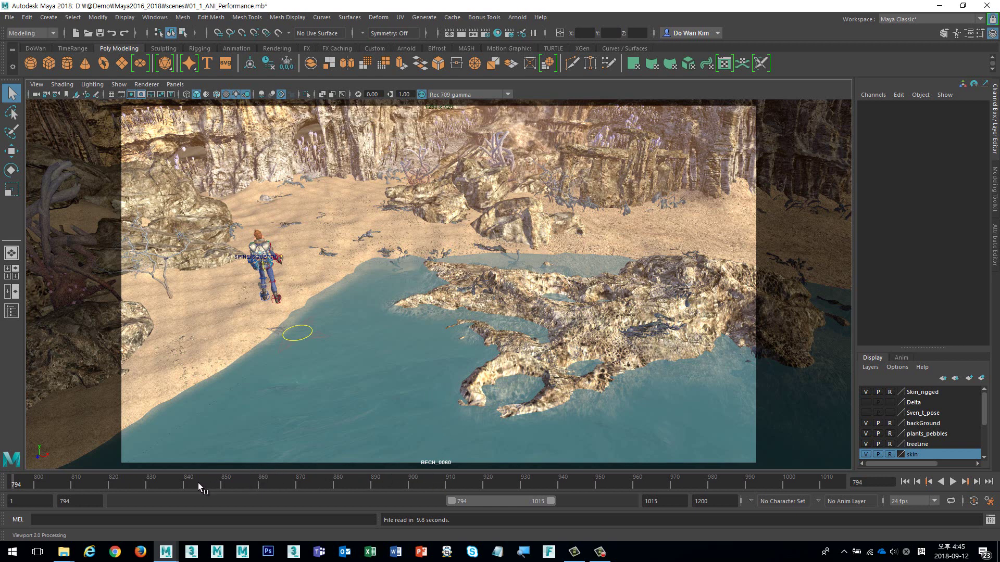
- Return to the start of the timeline, play the character animation for a short stretch and stop it
drag(158, 483, 18, 479)
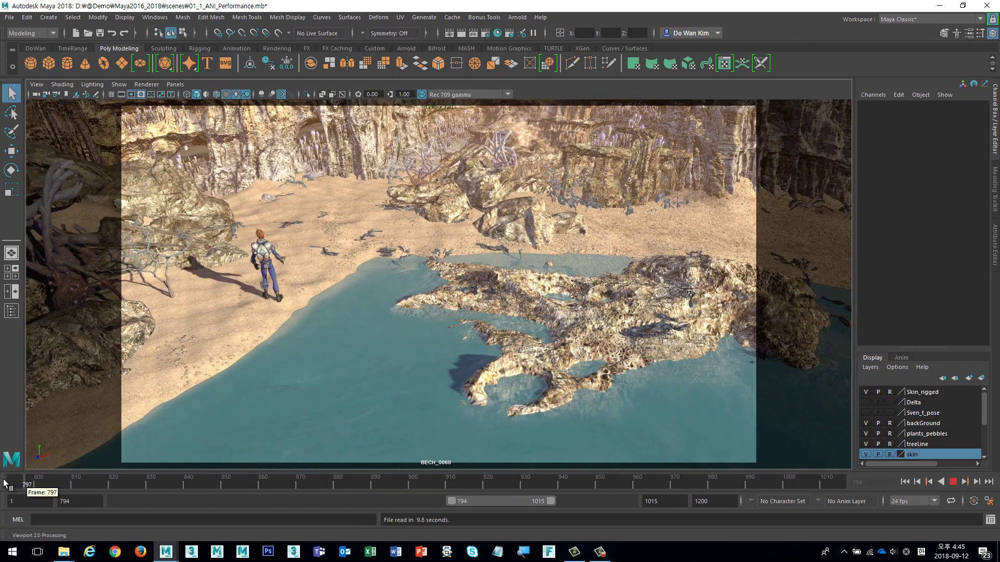
click(952, 482)
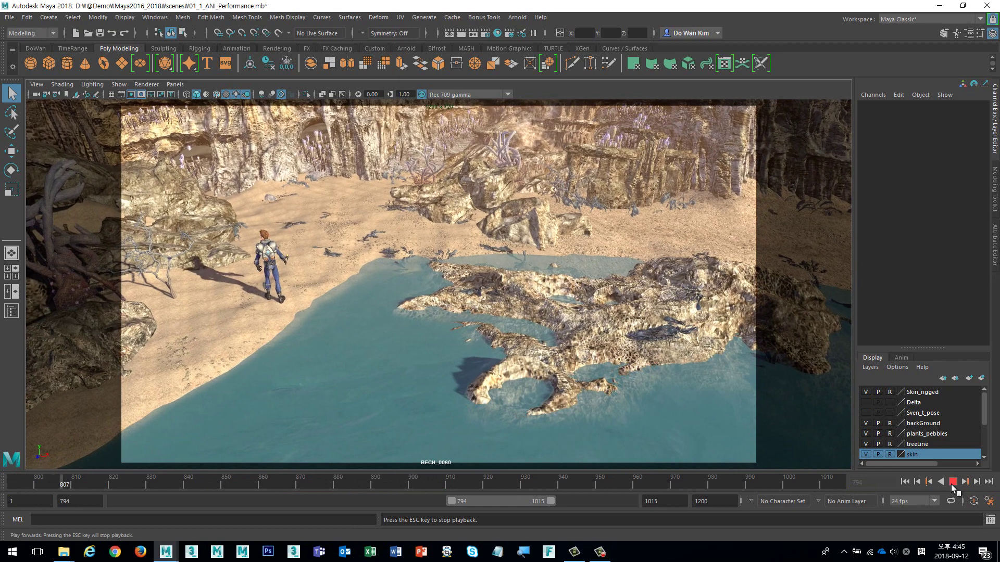
click(952, 483)
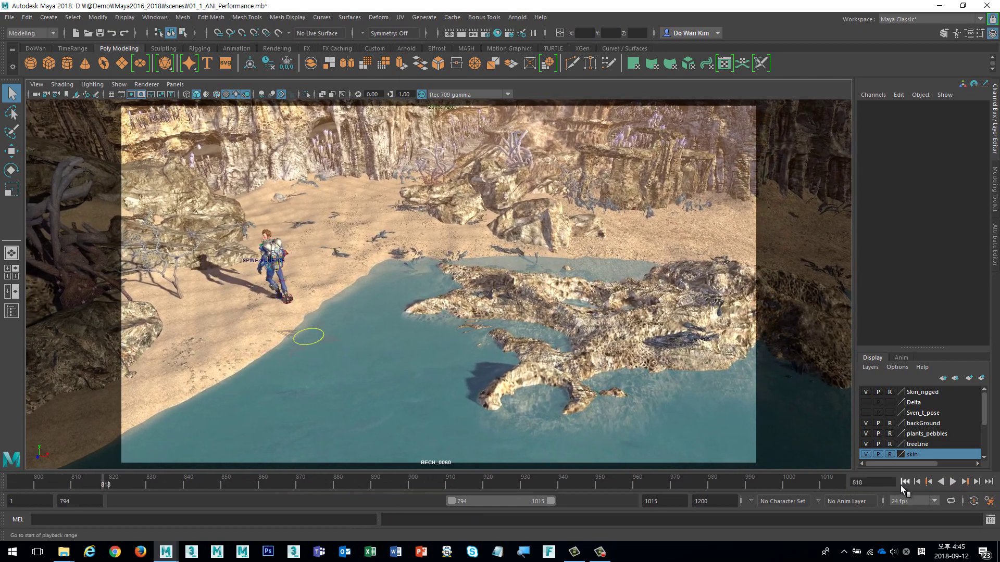
- Return to the start of the timeline and turn on the Frame Rate heads-up display
click(905, 482)
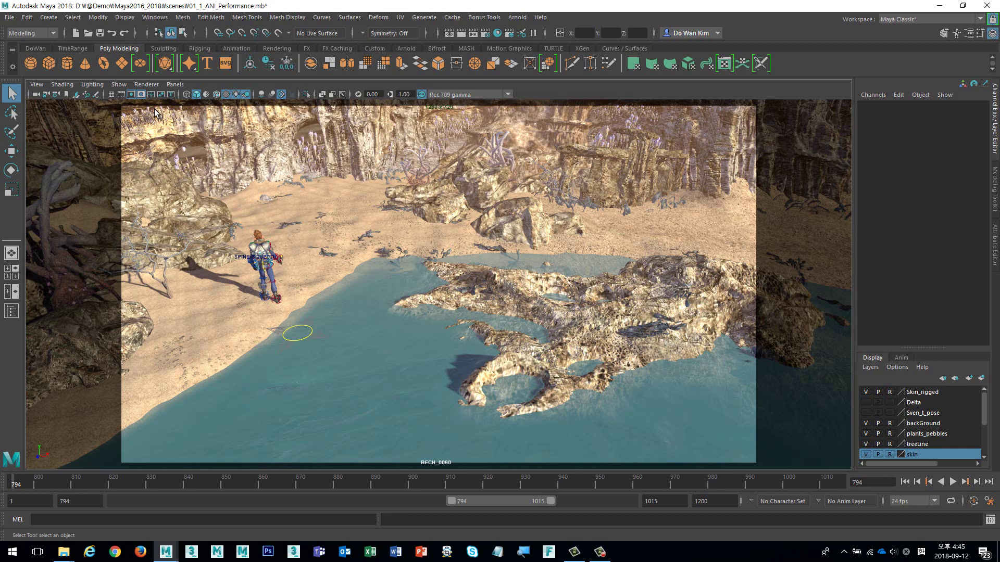
click(129, 19)
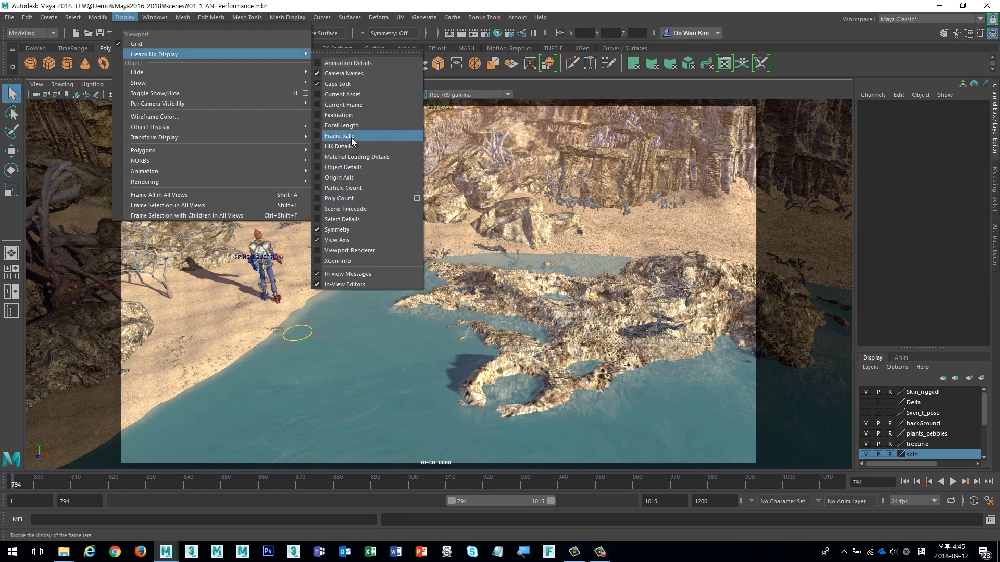
click(339, 136)
- Play the animation in DG mode for a short stretch, stop it and go back to the start frame
click(952, 483)
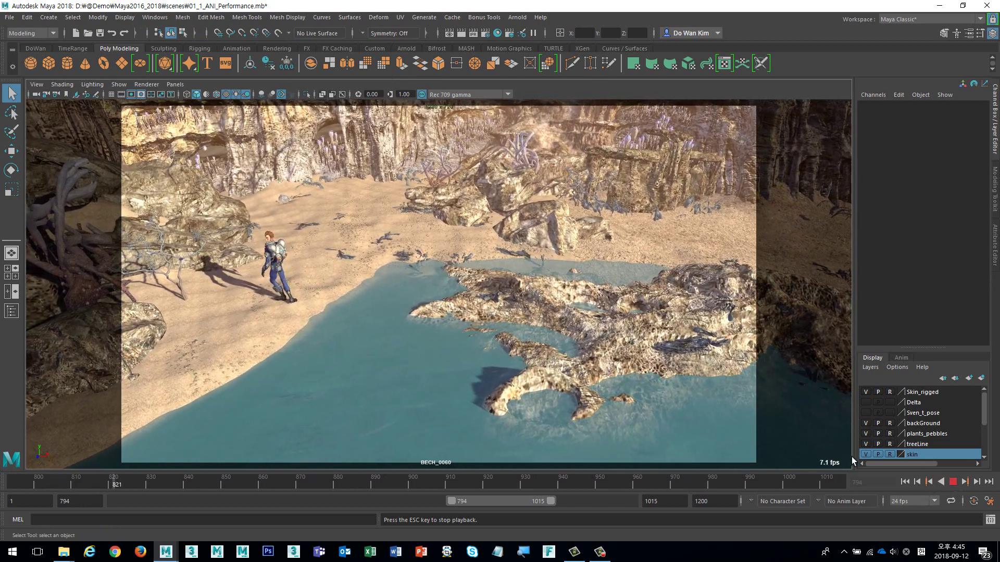
click(953, 483)
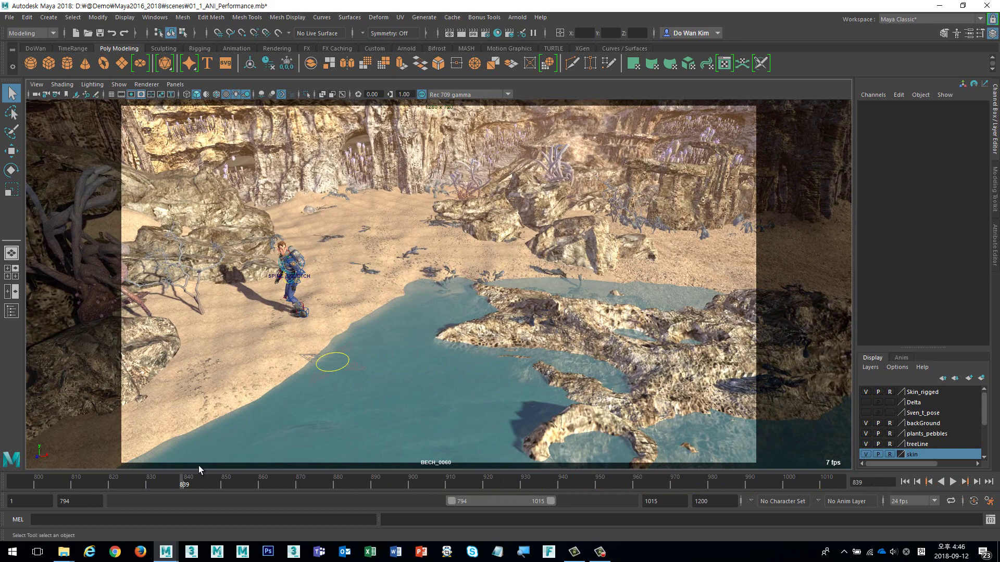
right_click(187, 480)
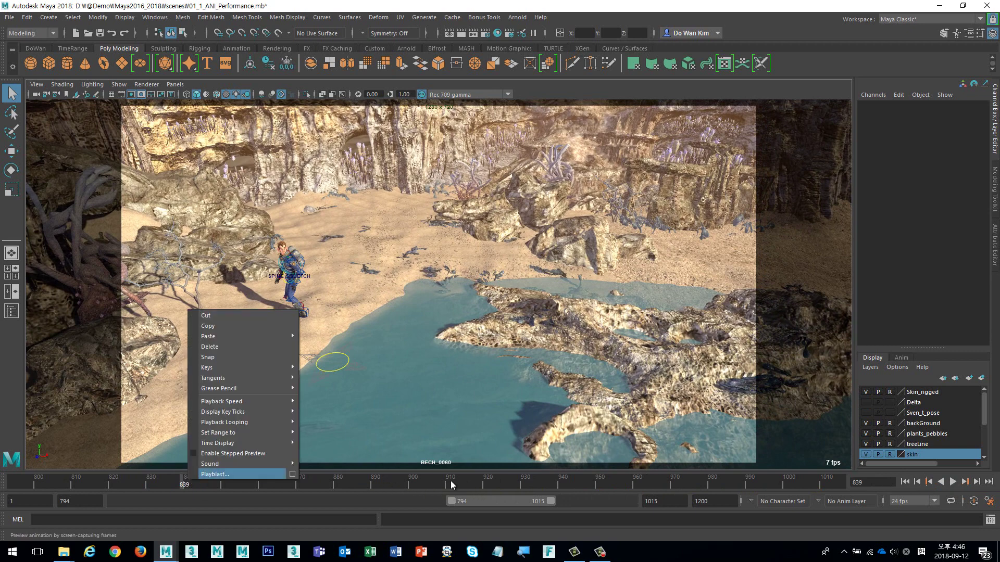
click(908, 208)
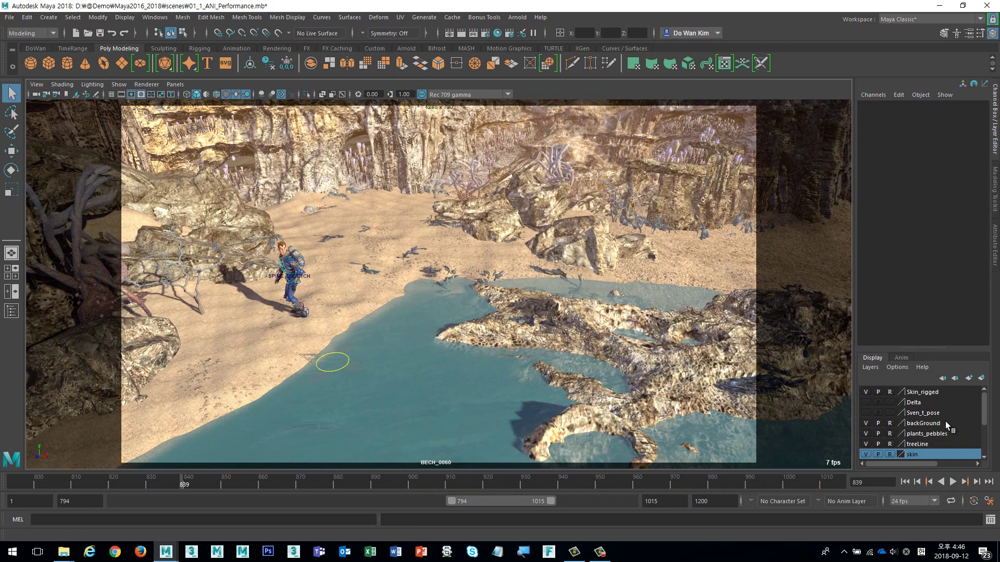
click(917, 482)
- Set the animation evaluation mode to Parallel, leaving GPU Override off, and save the preferences
click(989, 501)
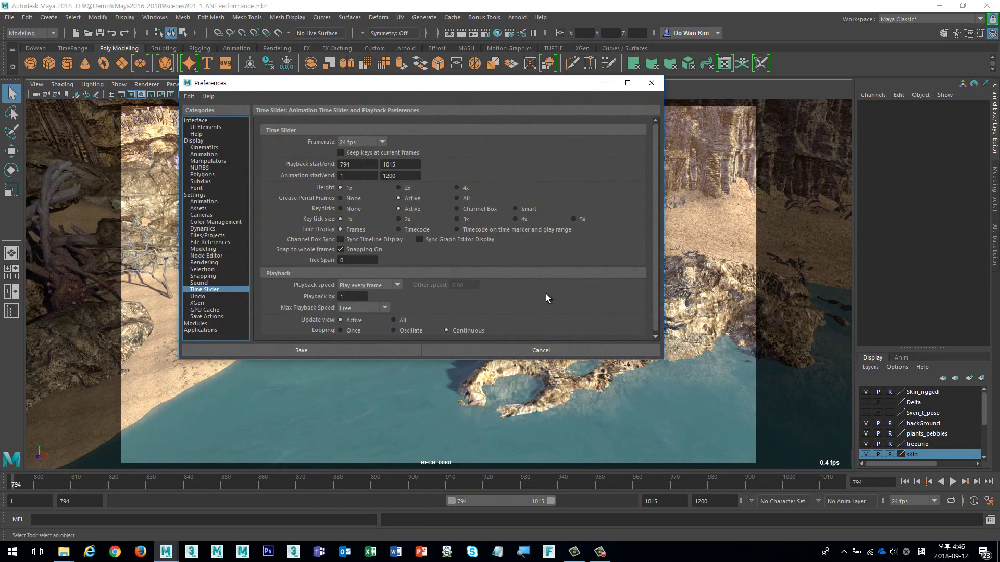
click(214, 202)
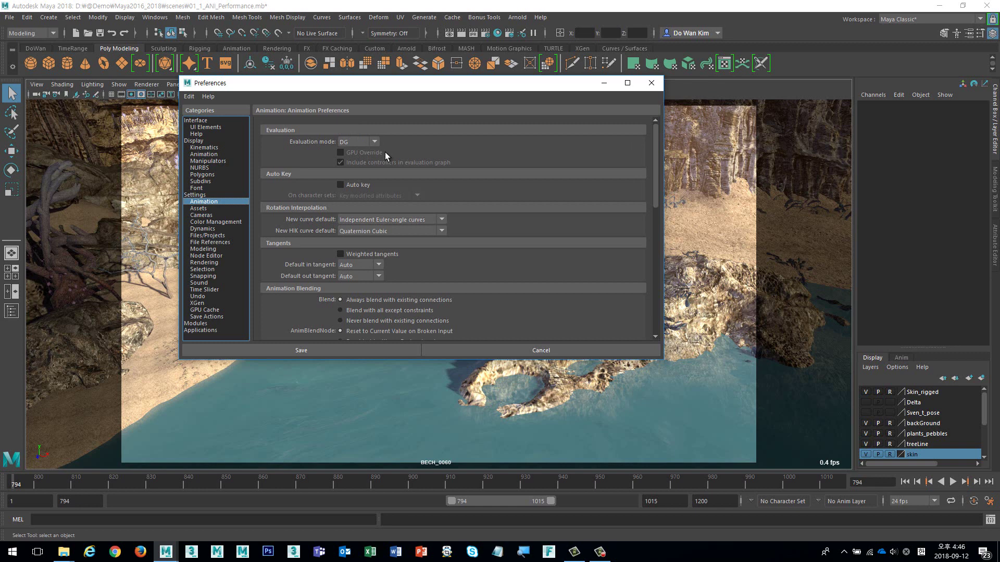
click(369, 143)
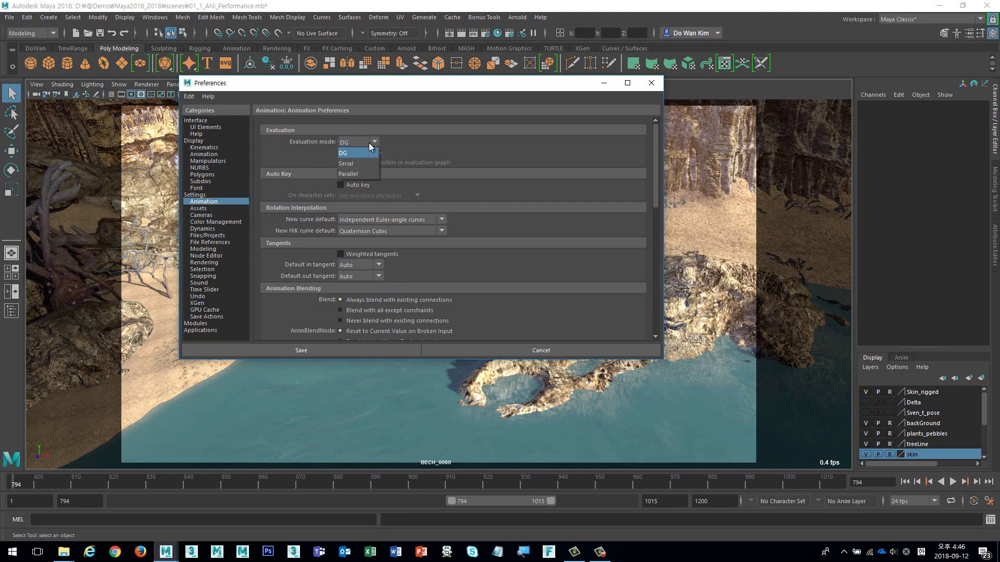
click(358, 173)
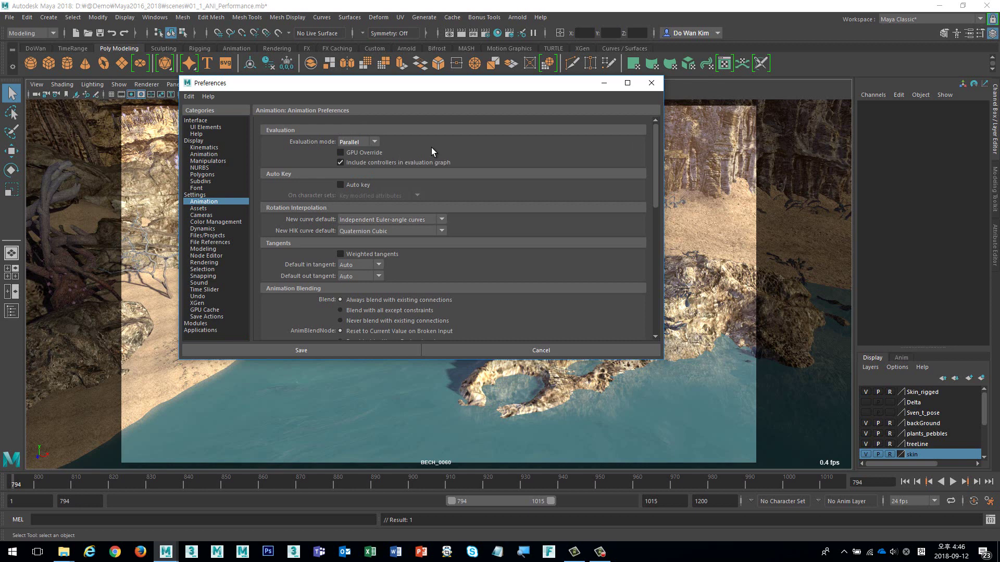
click(339, 354)
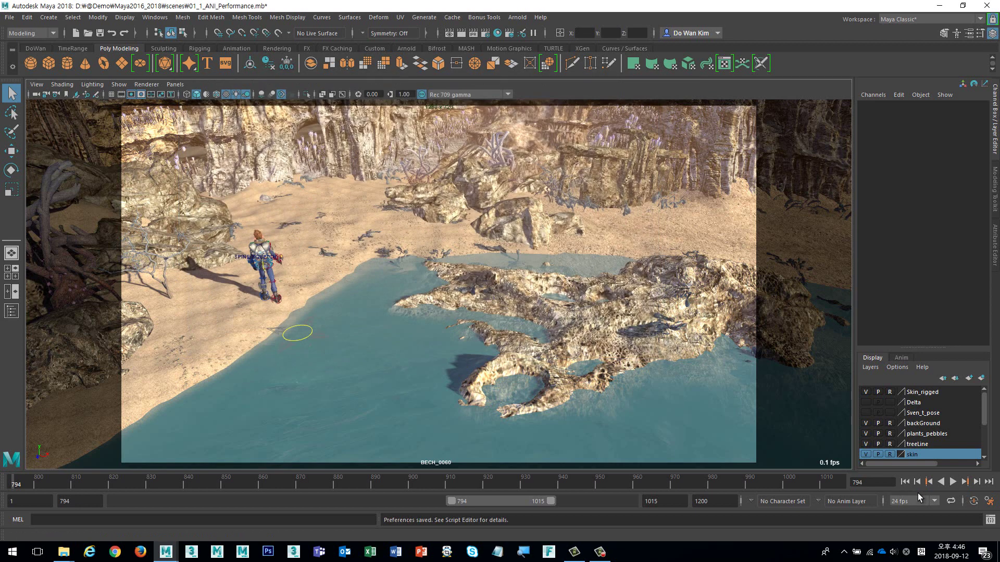
- Play the animation in Parallel mode without GPU Override, stop it and go back to the start frame
click(952, 483)
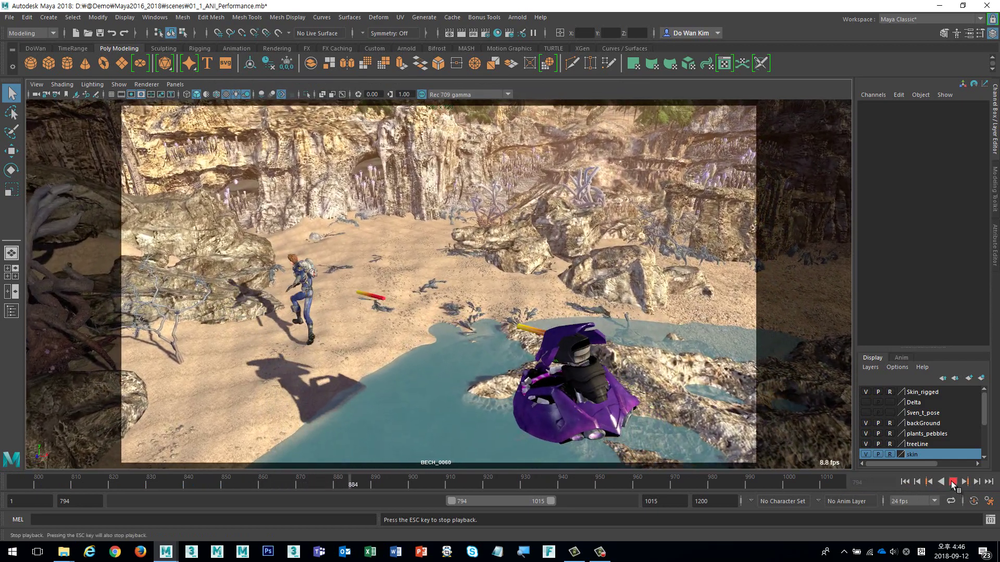
click(953, 482)
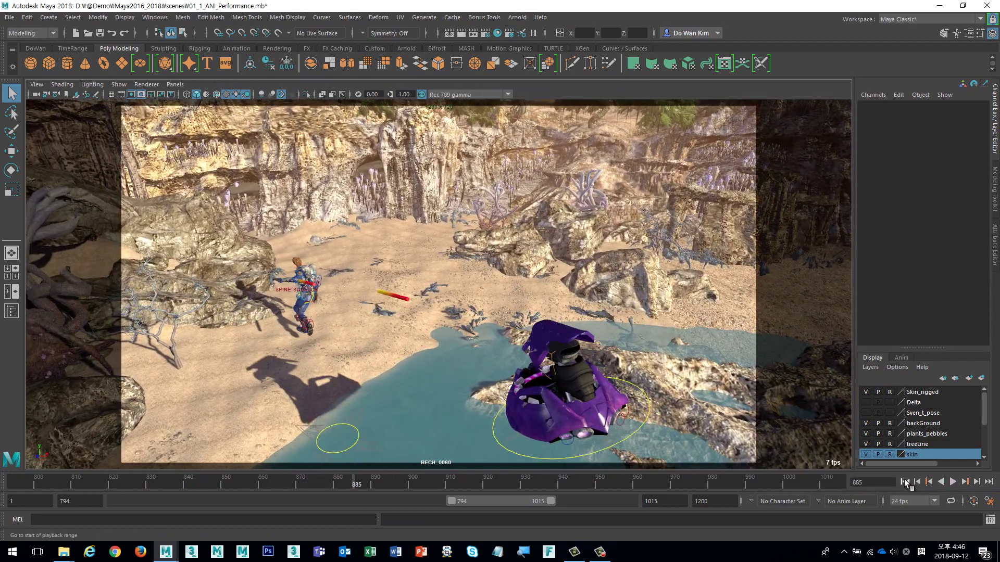
click(905, 482)
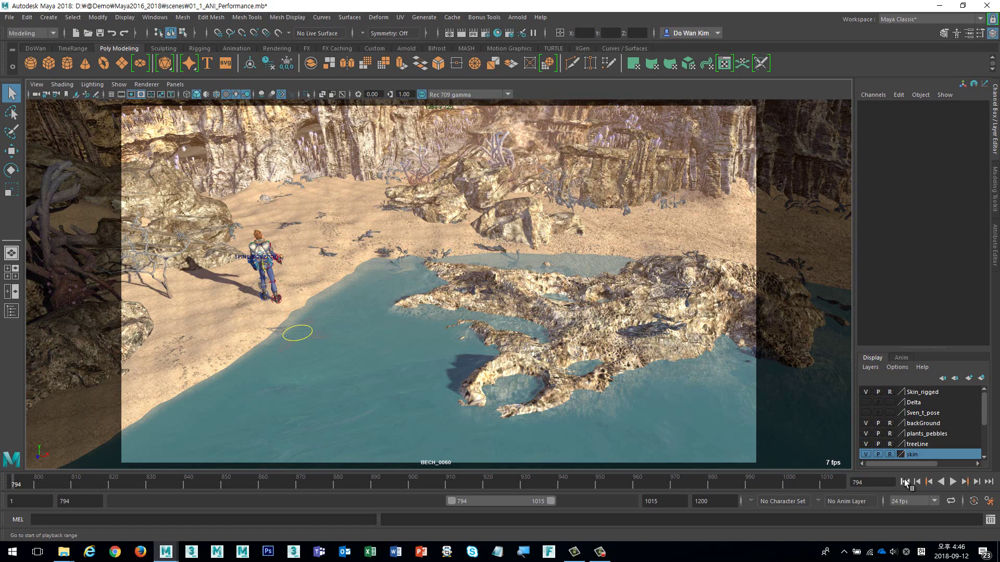
- Enable GPU Override in the Animation preferences, move the window clear of the character and save
click(989, 501)
click(207, 202)
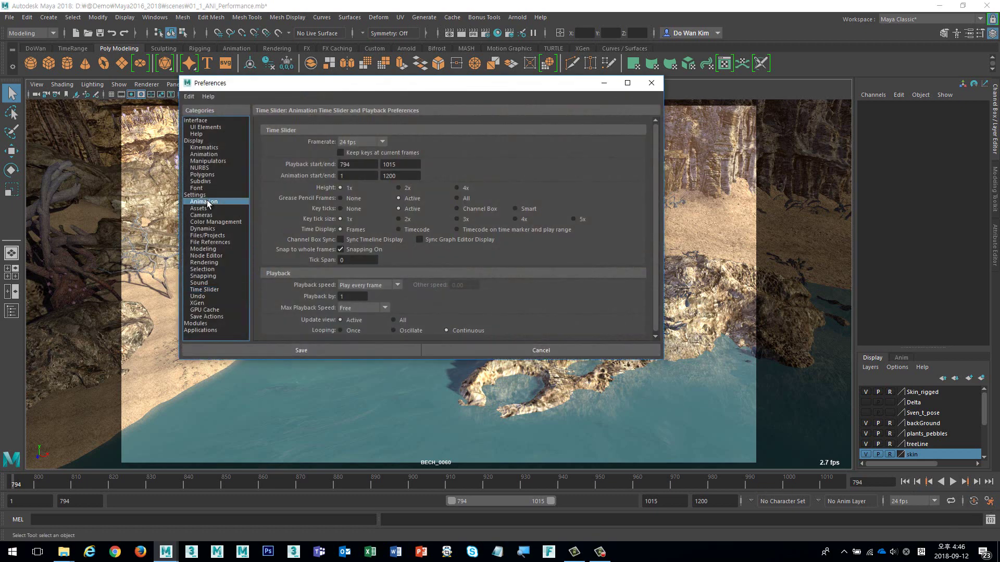
click(375, 153)
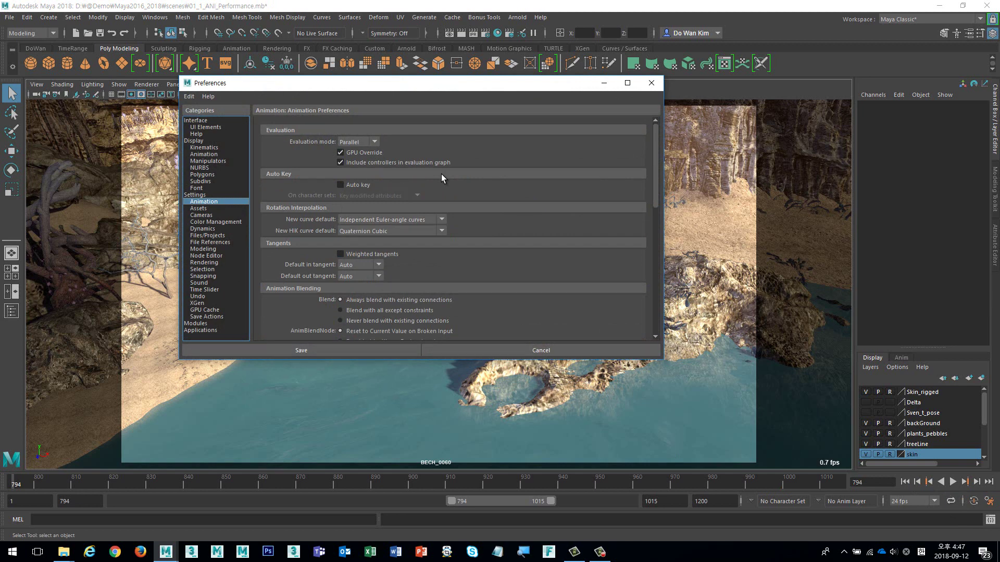
drag(371, 86, 656, 71)
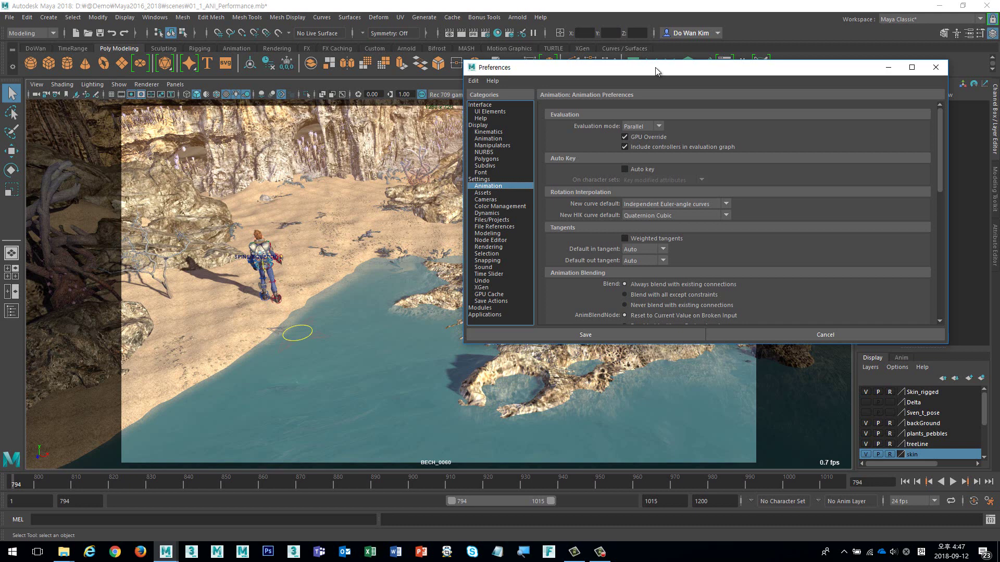
click(586, 335)
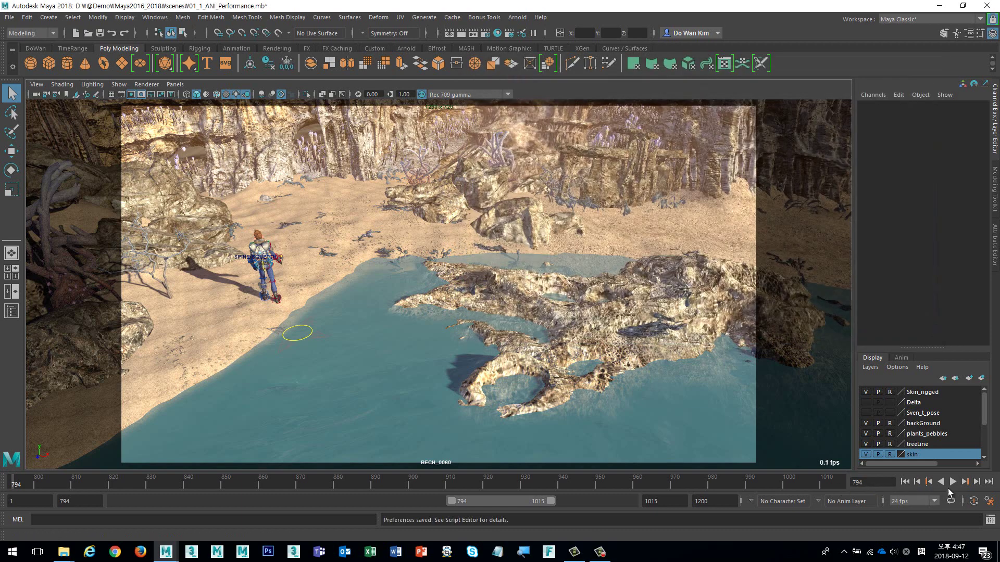
- Play the animation with Parallel evaluation and GPU Override, and stop it
click(953, 482)
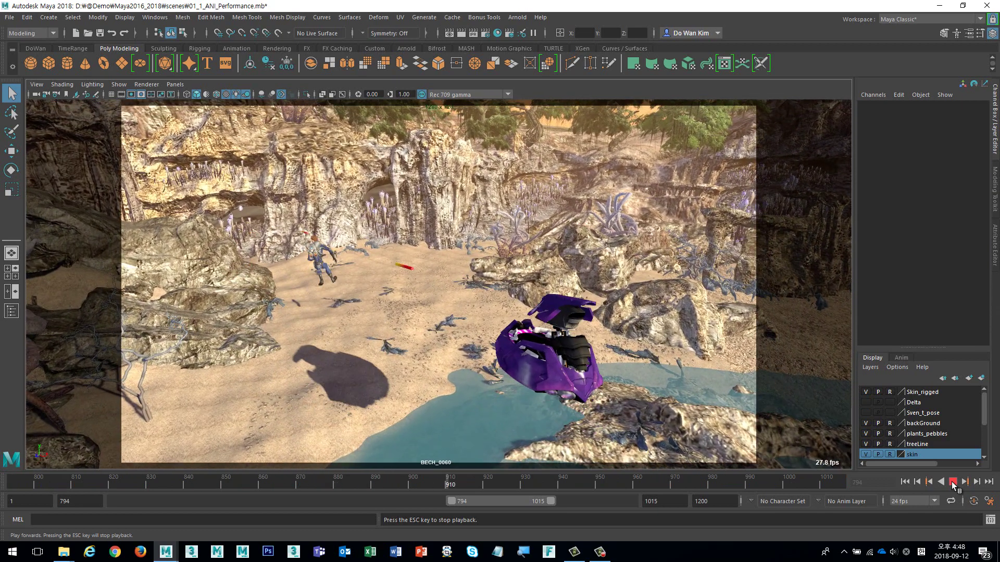
click(952, 482)
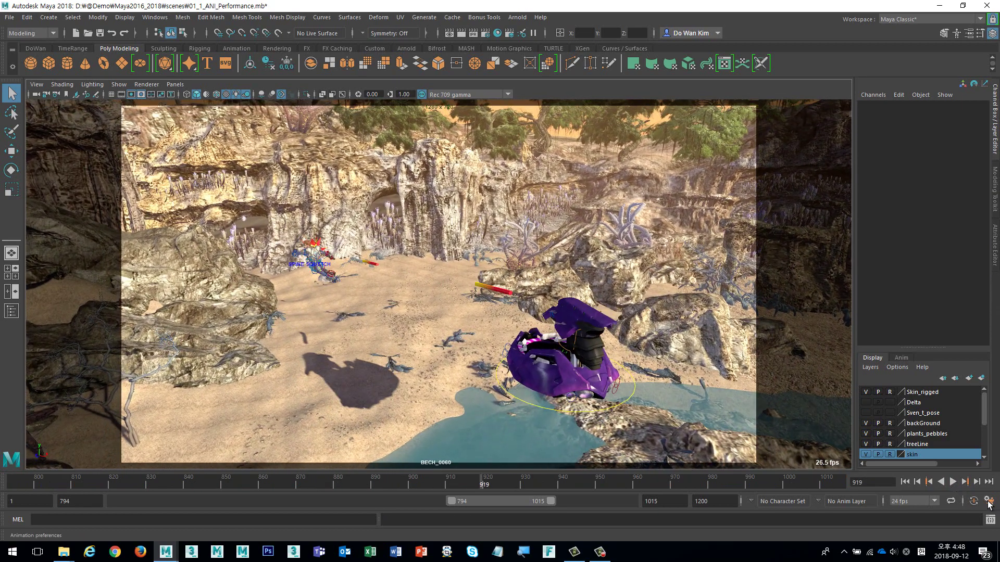
- Reopen the Animation preferences and review the evaluation modes and the rotation interpolation options for new curves, keeping Parallel and Independent Euler-angle curves
click(971, 501)
drag(523, 67, 259, 73)
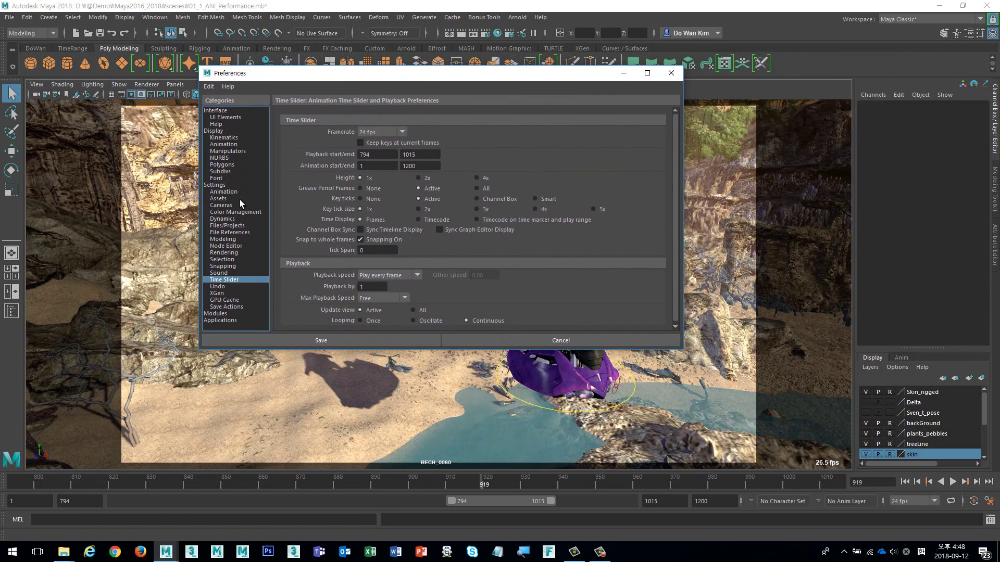
click(227, 193)
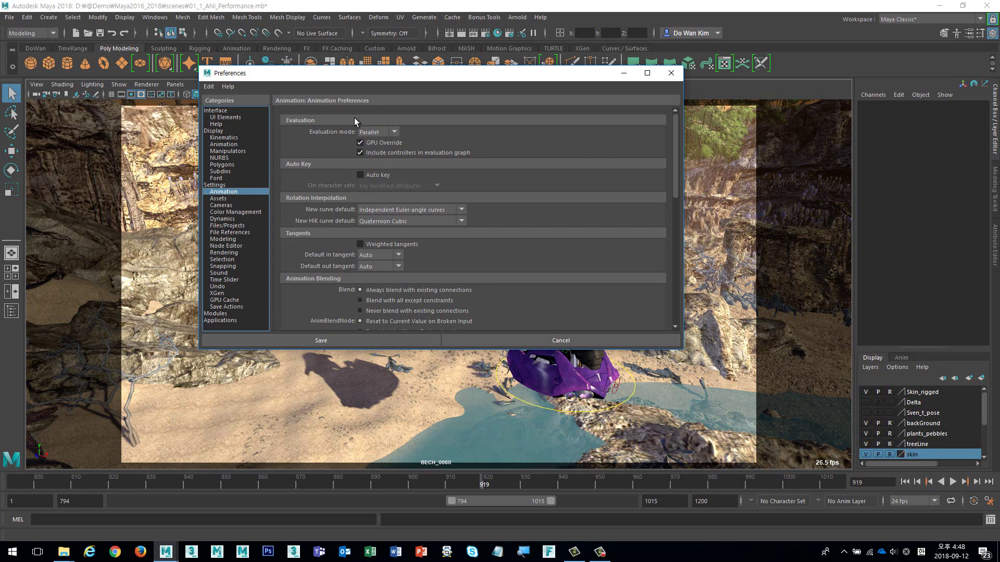
click(395, 133)
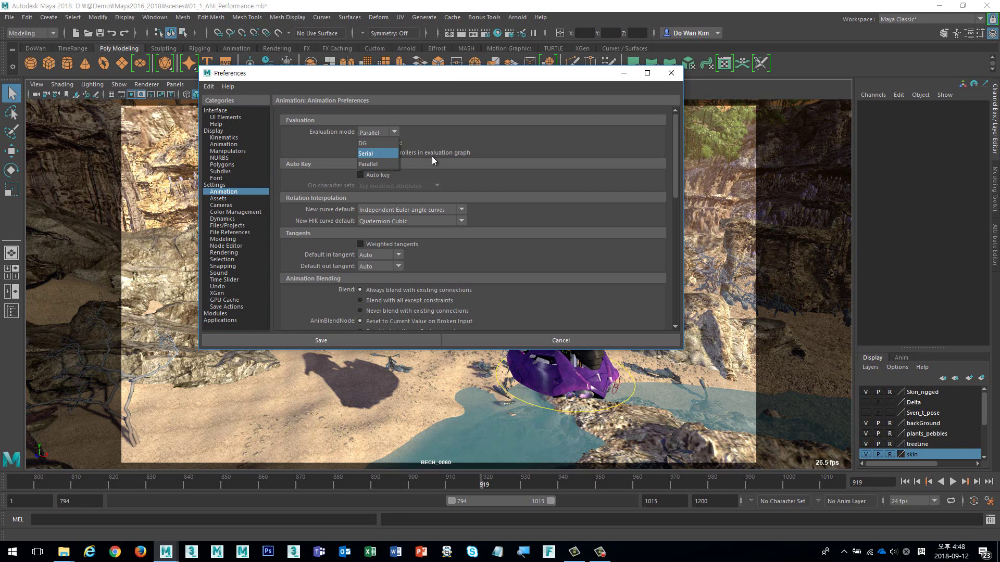
click(377, 164)
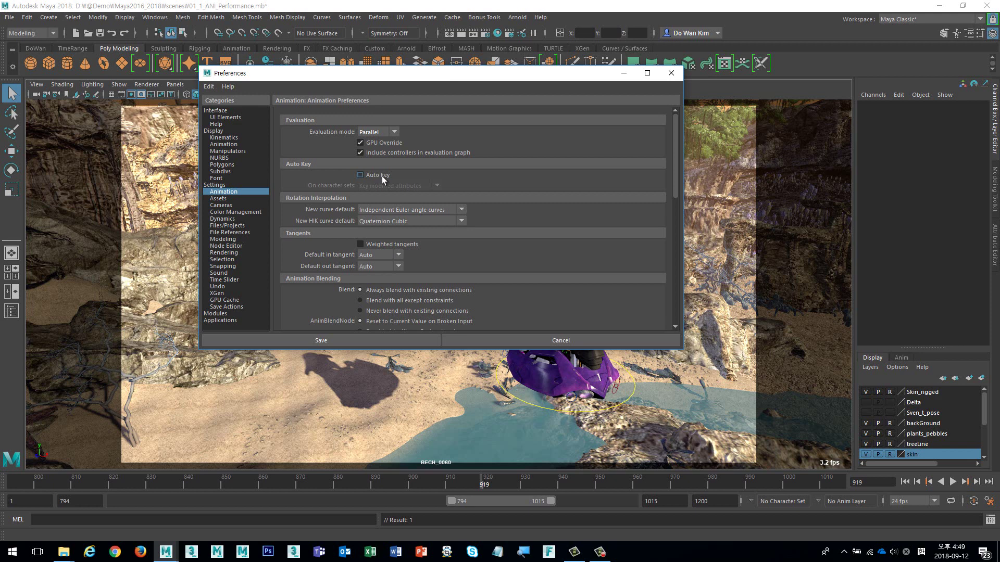
click(397, 210)
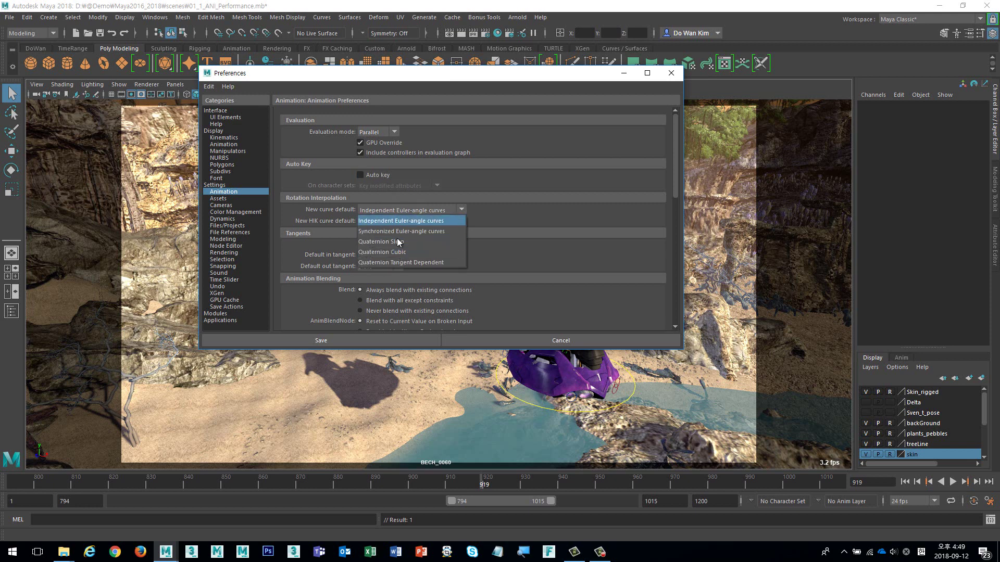
click(551, 211)
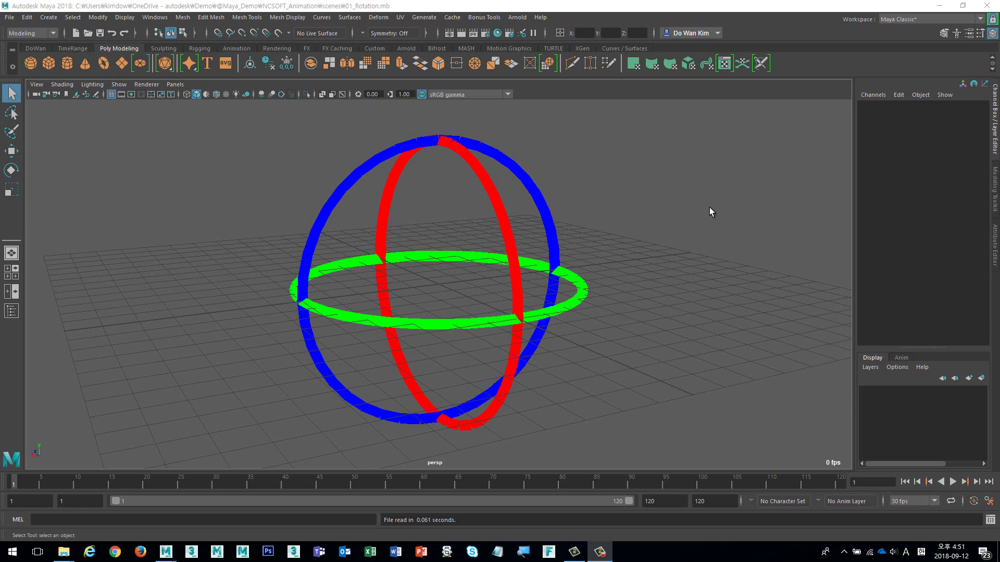
- In the 01_Rotation.mb scene, show the Outliner and expand the Z_Angle hierarchy down to X_Angle
alt+drag(565, 248, 598, 256)
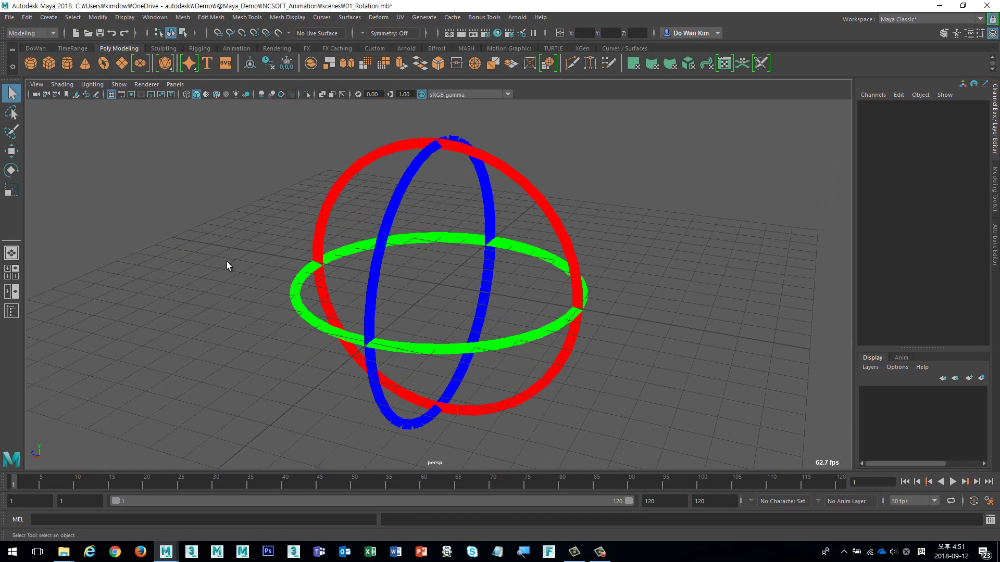
alt+drag(227, 261, 196, 276)
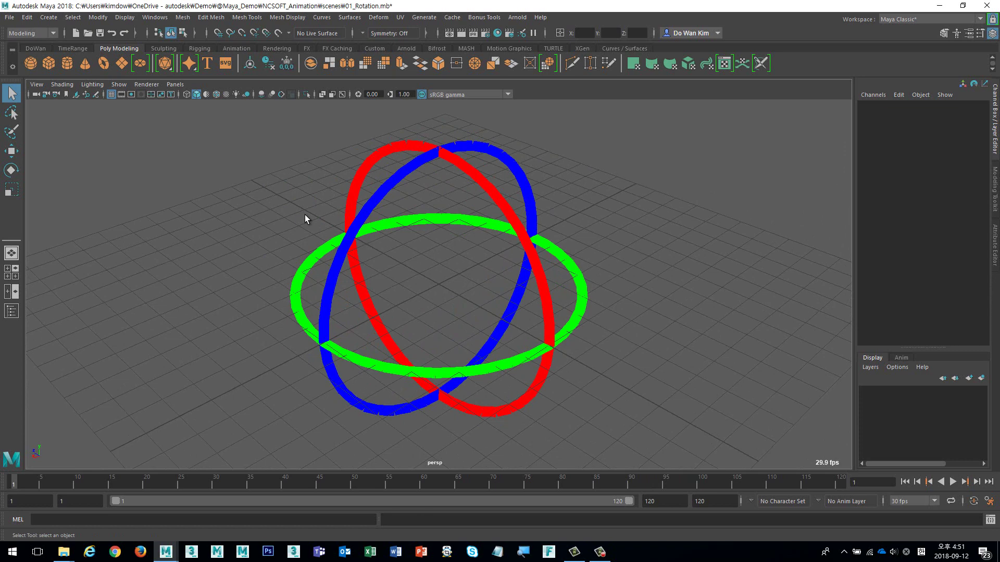
click(11, 311)
alt+drag(311, 299, 455, 314)
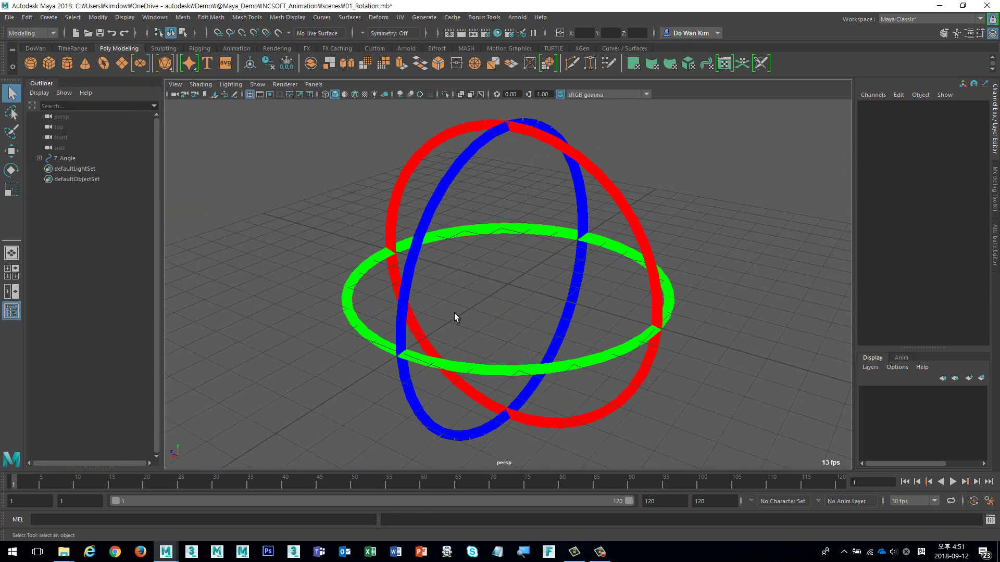
click(39, 158)
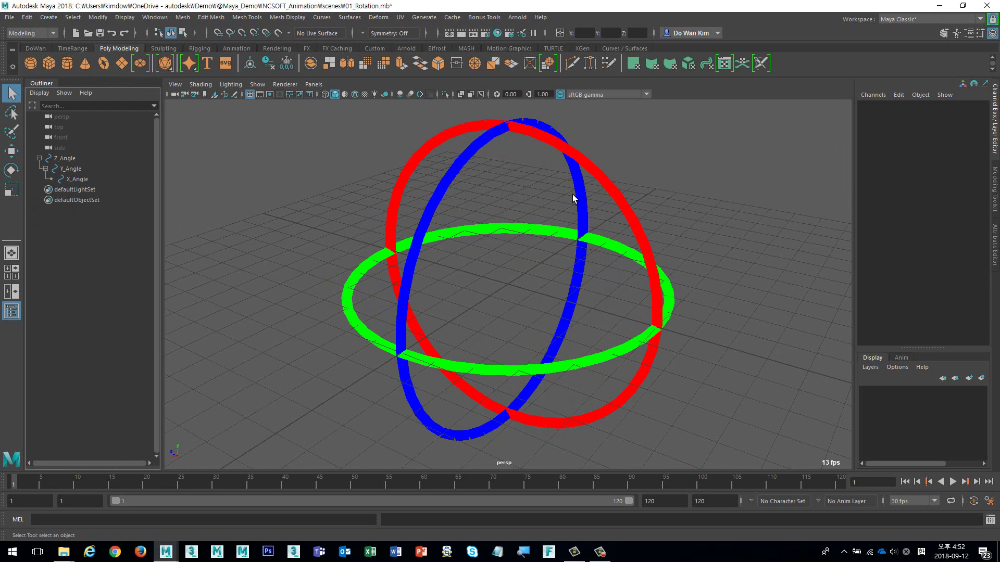
- Try rotating the red X_Angle ring about its Y axis with the Rotate tool, undoing each rotation
click(628, 185)
key(e)
drag(537, 268, 441, 281)
key(ctrl+z)
mouse_move(532, 256)
mouse_down()
mouse_move(540, 293)
mouse_move(511, 230)
mouse_move(521, 249)
mouse_up()
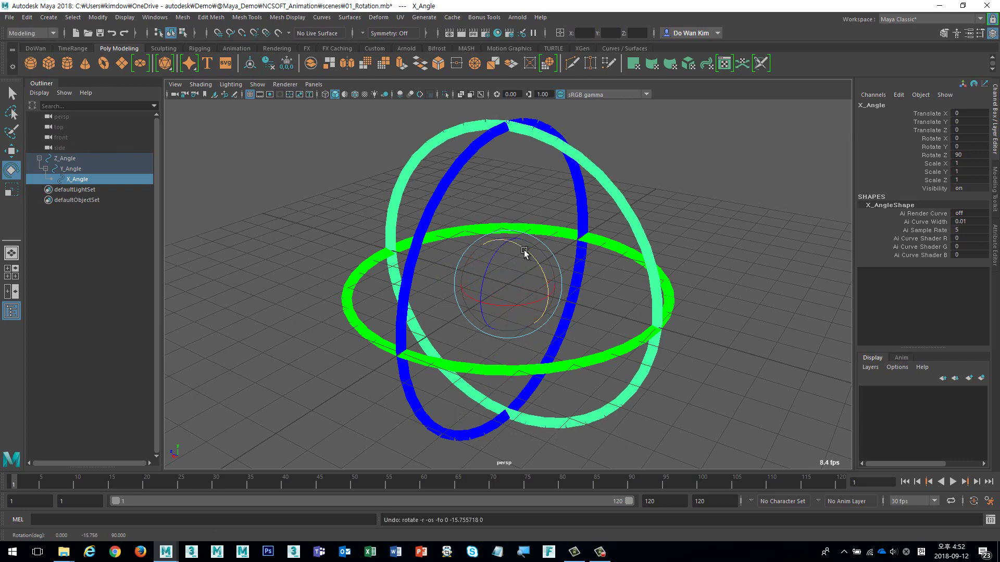
key(ctrl+z)
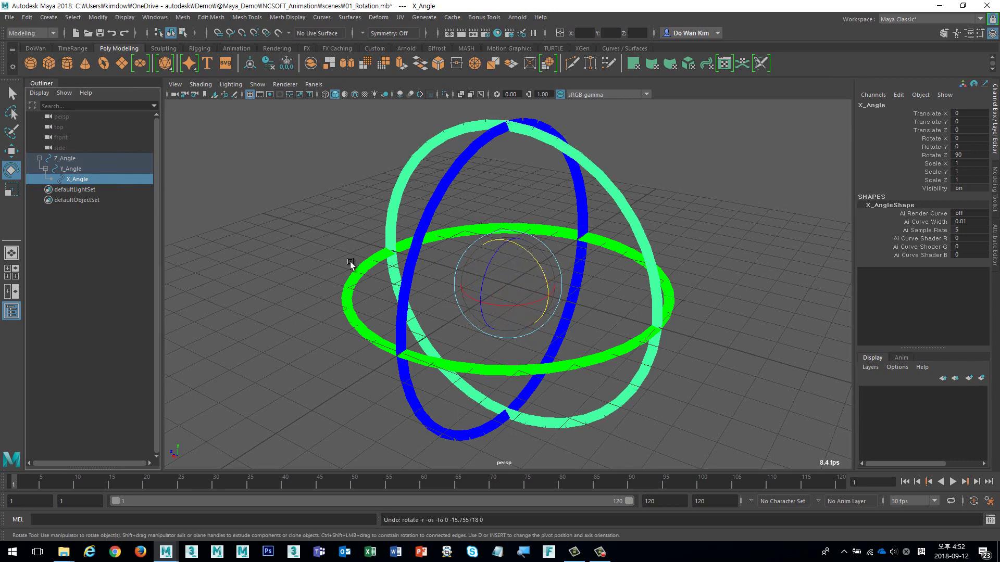
- Try rotating Y_Angle about its Z axis to move it together with its child ring, and undo the rotation
alt+drag(351, 263, 508, 302)
click(72, 169)
key(ctrl+z)
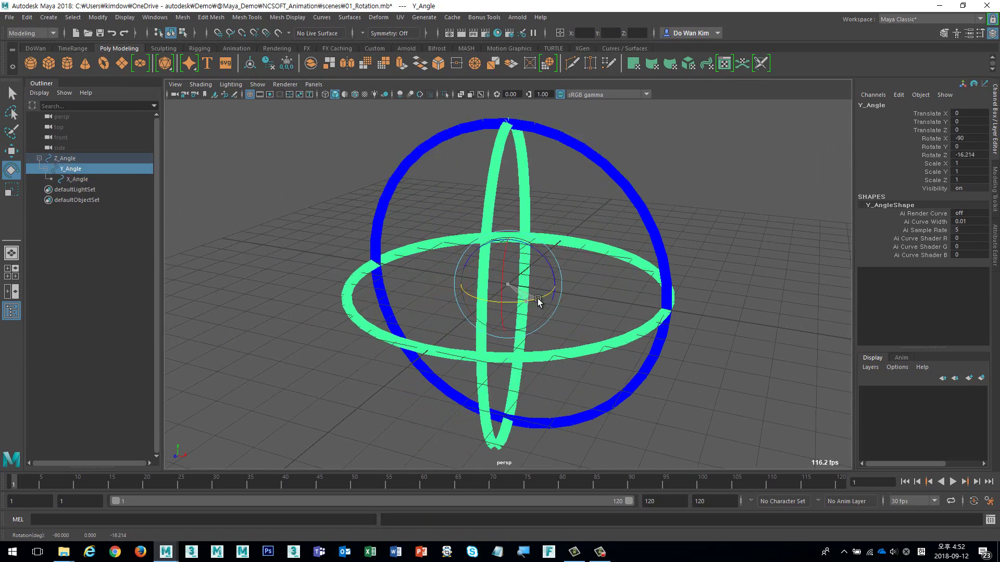
key(ctrl+z)
- Try rotating the parent Z_Angle freely to turn all three rings together, and undo the rotation
click(102, 159)
drag(531, 271, 513, 276)
key(ctrl+z)
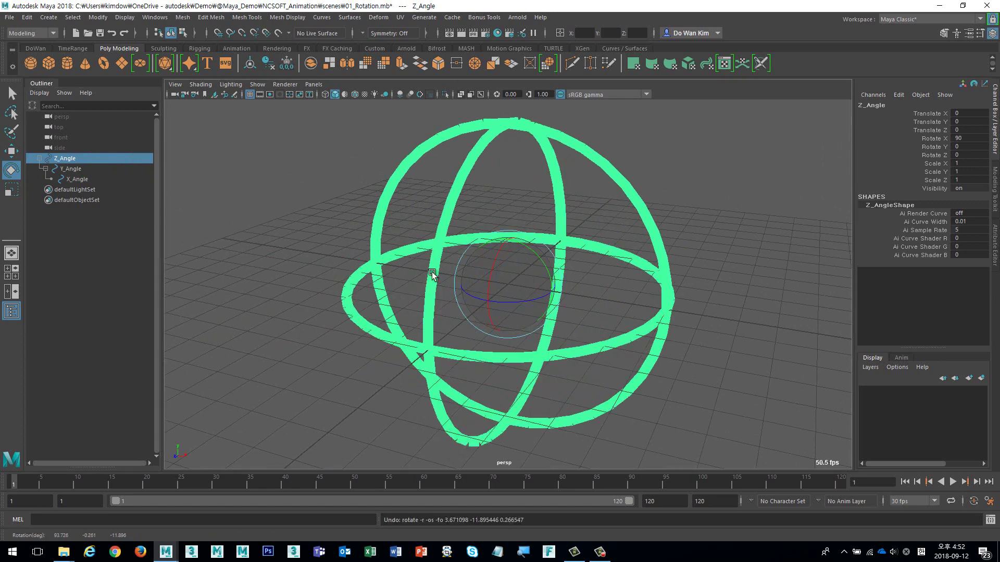
- Select X_Angle again, try rotating it by about -57 degrees around its Y axis, and undo the rotation
click(77, 179)
drag(498, 253, 509, 229)
key(ctrl+z)
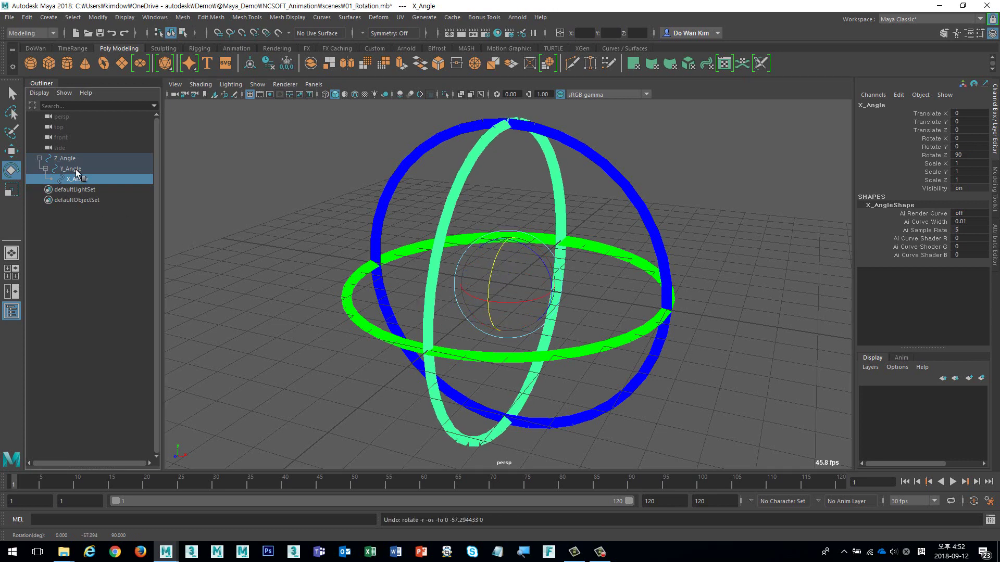
- Try rotating Y_Angle by about 86 degrees around Z to align two rings, test a rotation of X_Angle, and undo that test
click(71, 168)
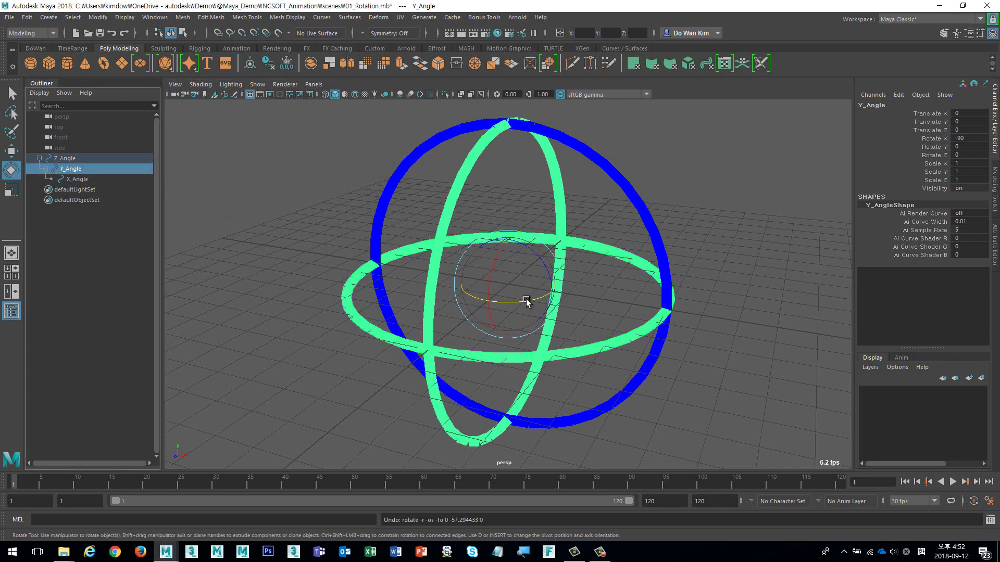
drag(527, 302, 466, 303)
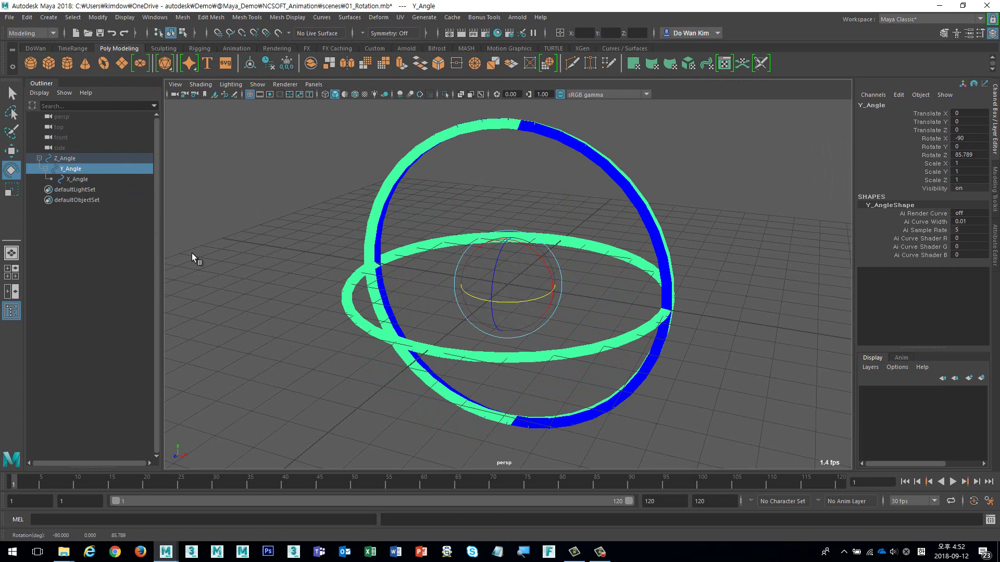
click(76, 180)
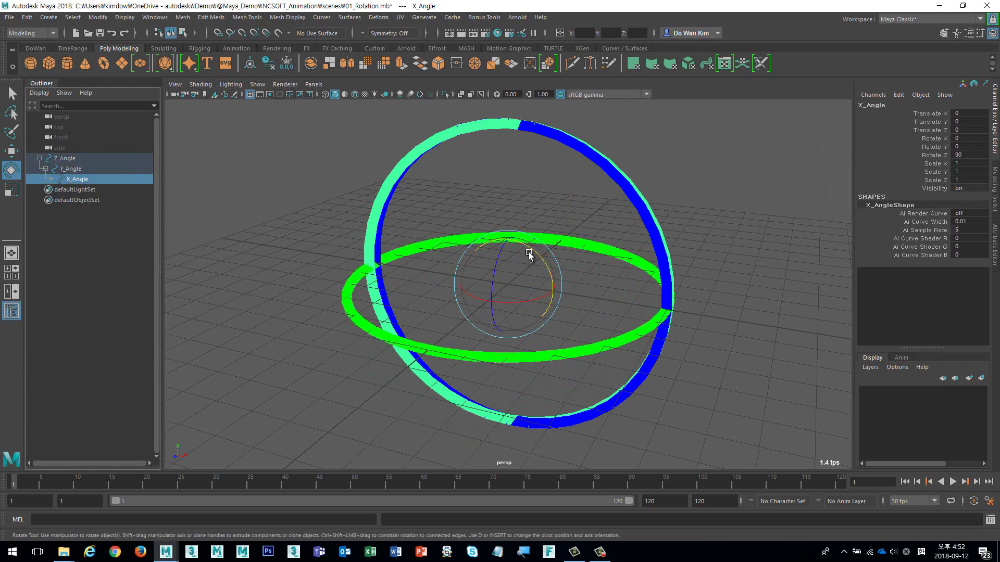
drag(531, 254, 540, 310)
key(ctrl+z)
- Select the Z, X and Y rings in turn and undo the rotation of Y_Angle
click(86, 159)
key(ctrl+z)
click(94, 179)
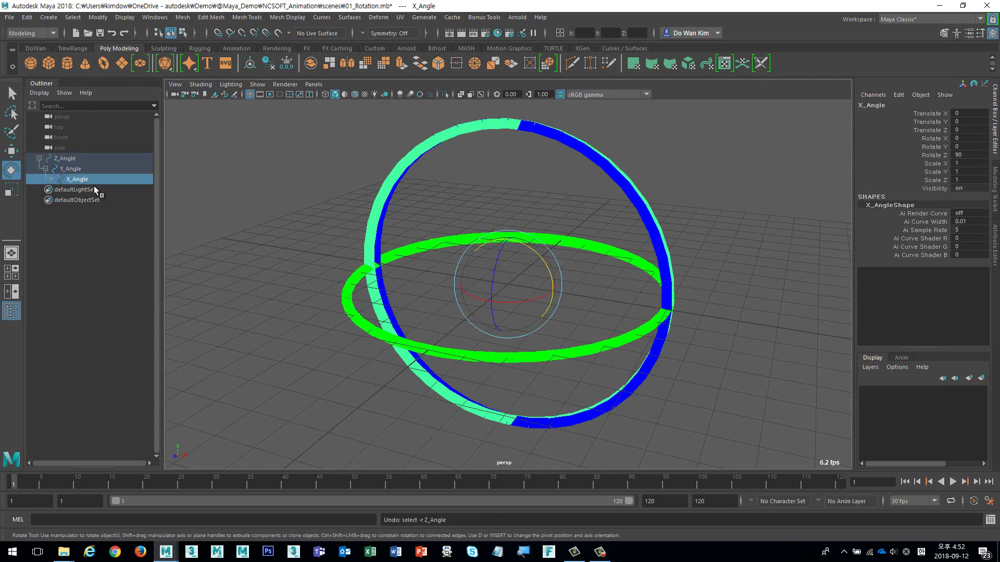
click(94, 169)
key(ctrl+z)
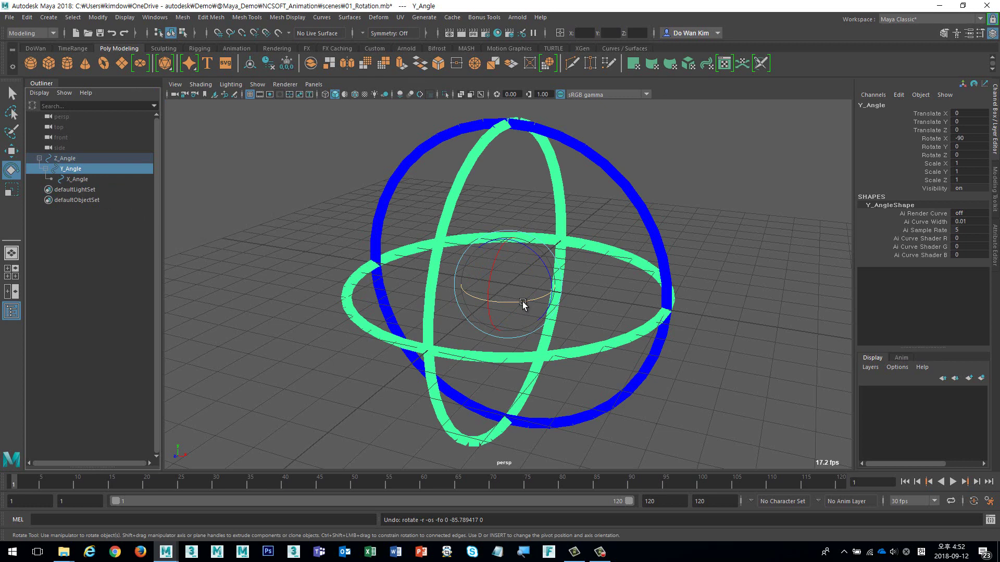
- Open X_Angle's transform attributes in the Attribute Editor to examine its Rotate Order setting
click(704, 217)
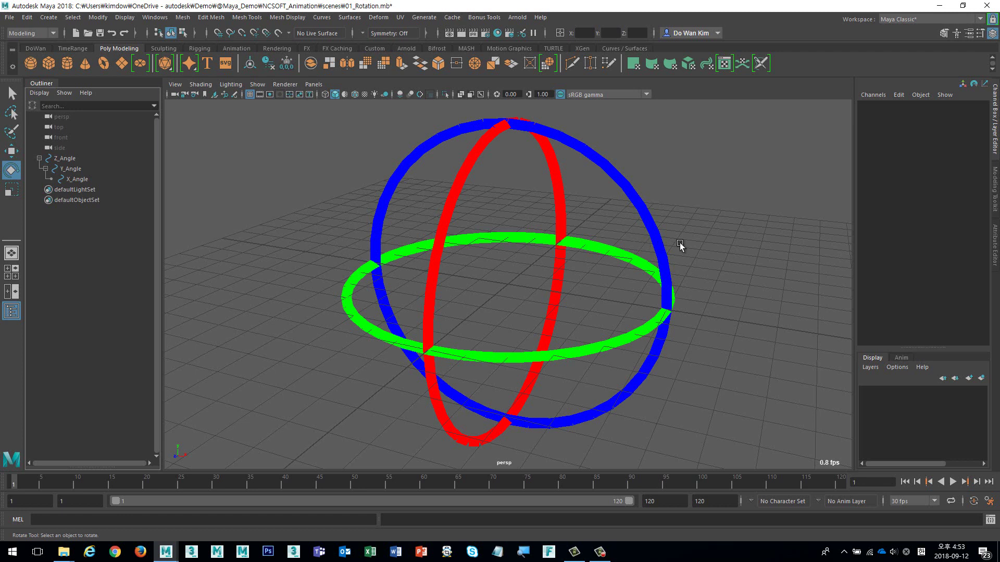
click(992, 244)
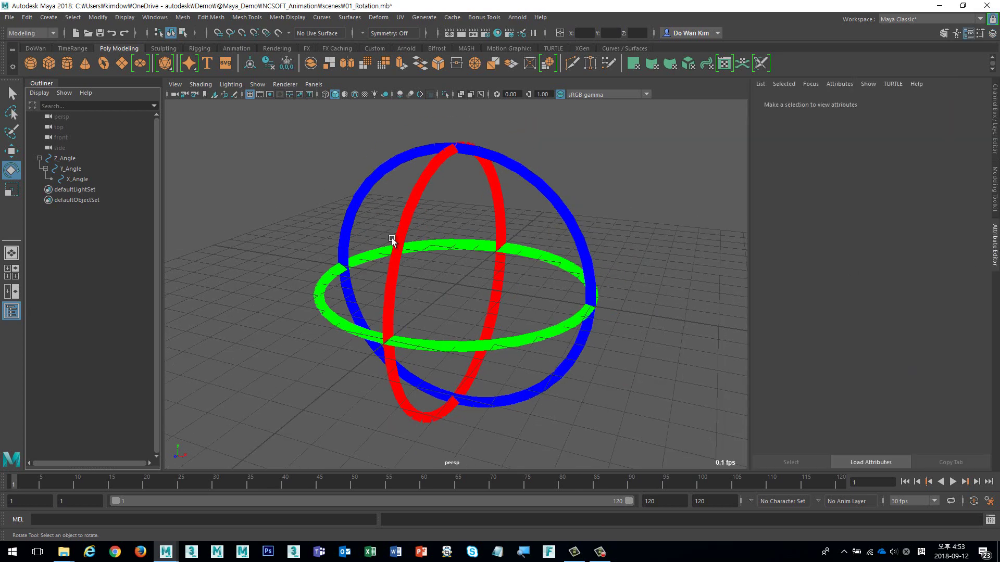
click(79, 179)
click(76, 168)
click(73, 158)
click(78, 179)
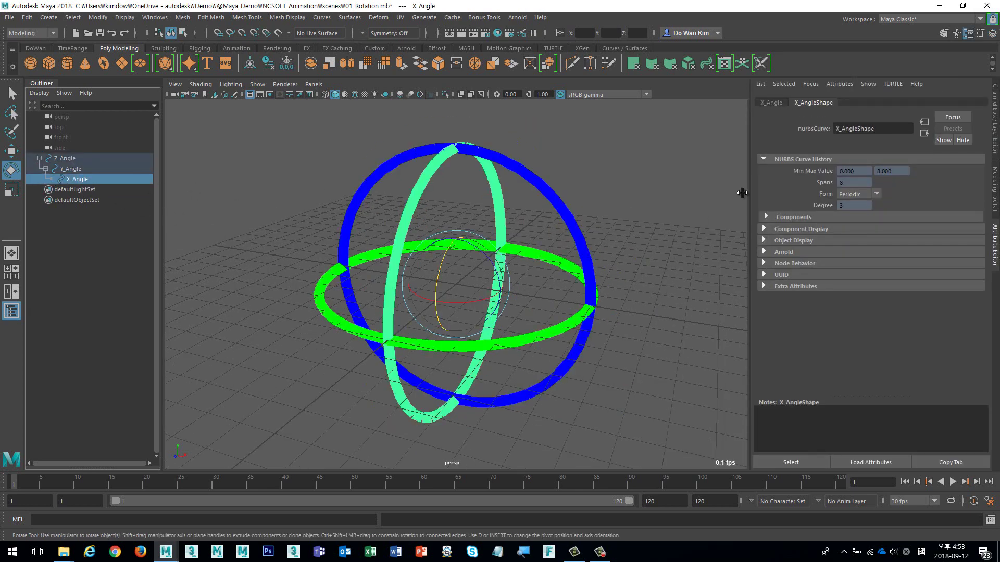
click(765, 103)
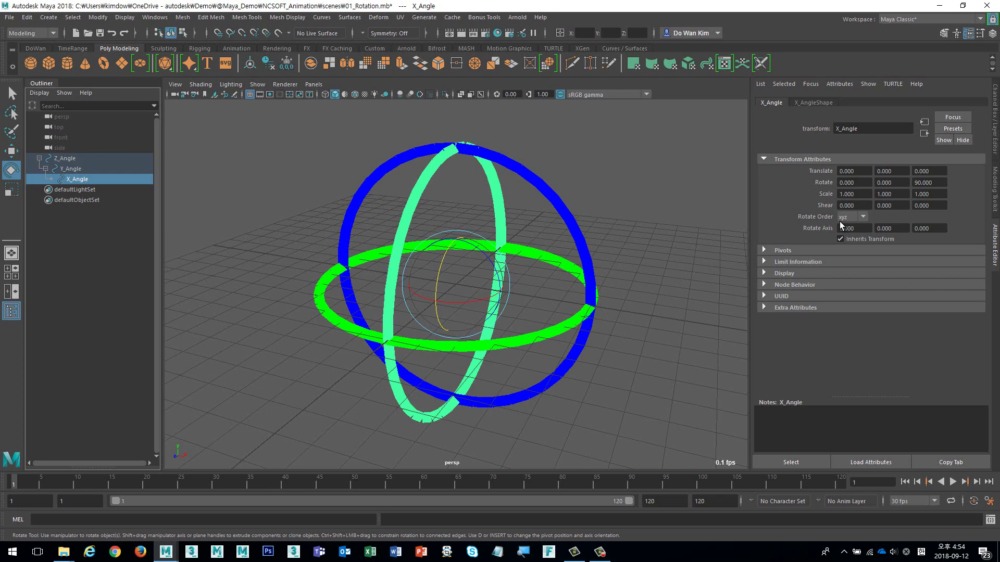
- Return to the Channel Box and open the Animation preferences to examine the Rotation Interpolation settings
click(994, 135)
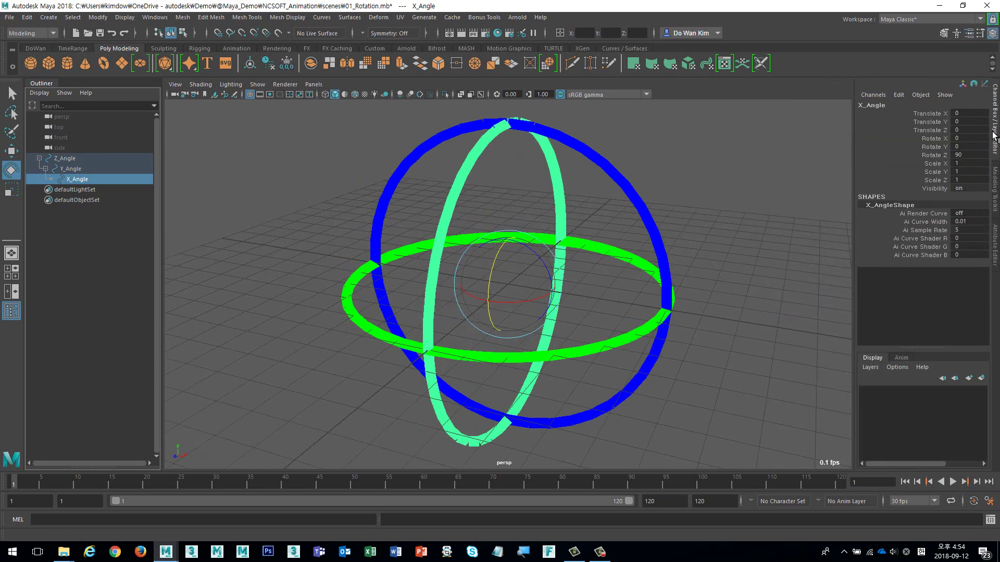
click(989, 501)
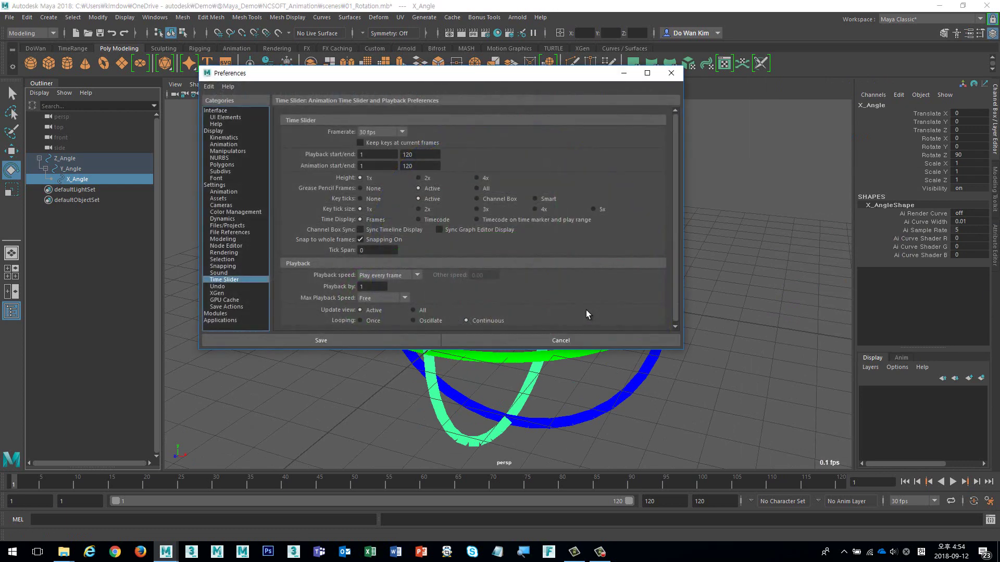
click(233, 192)
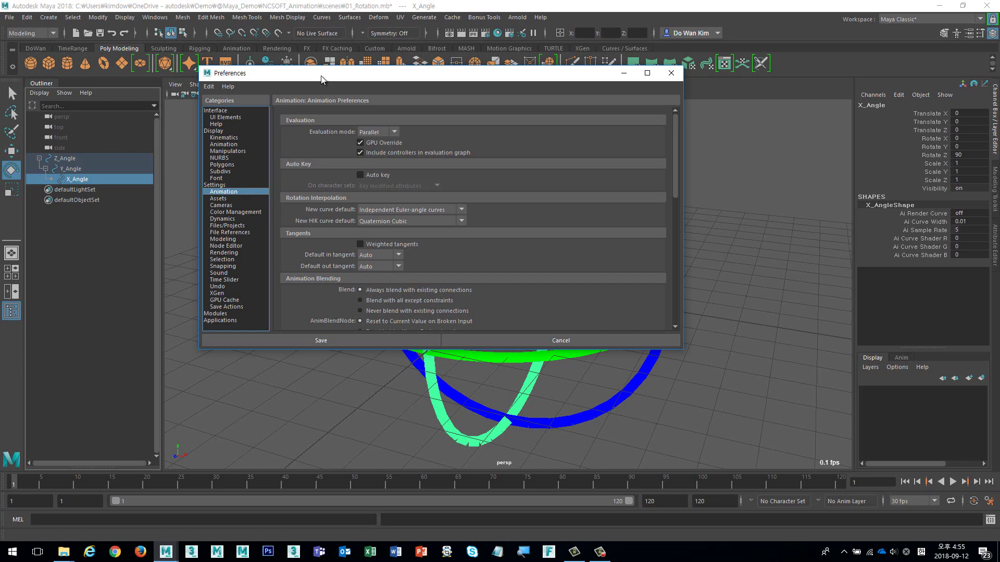
drag(322, 79, 784, 231)
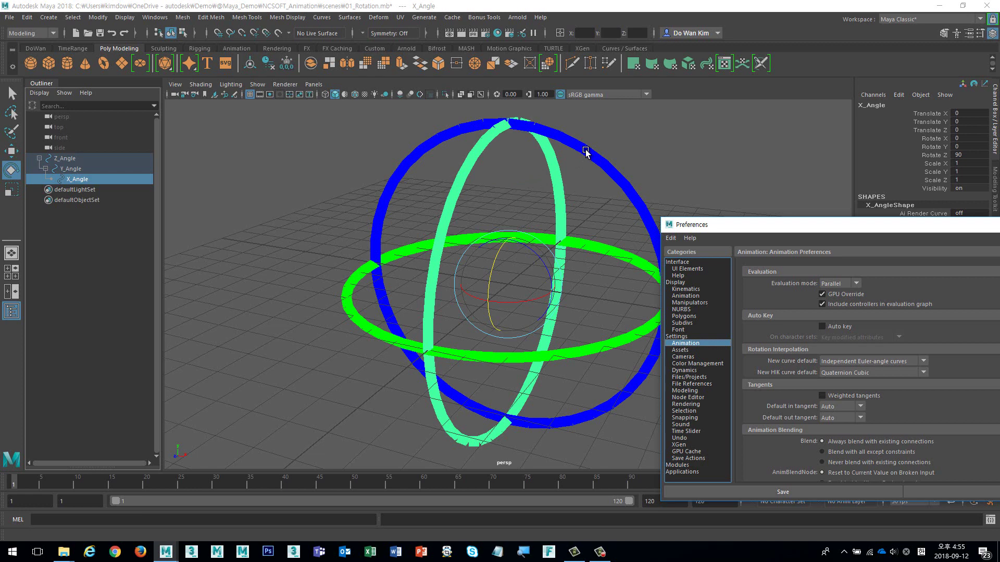
drag(749, 227, 283, 208)
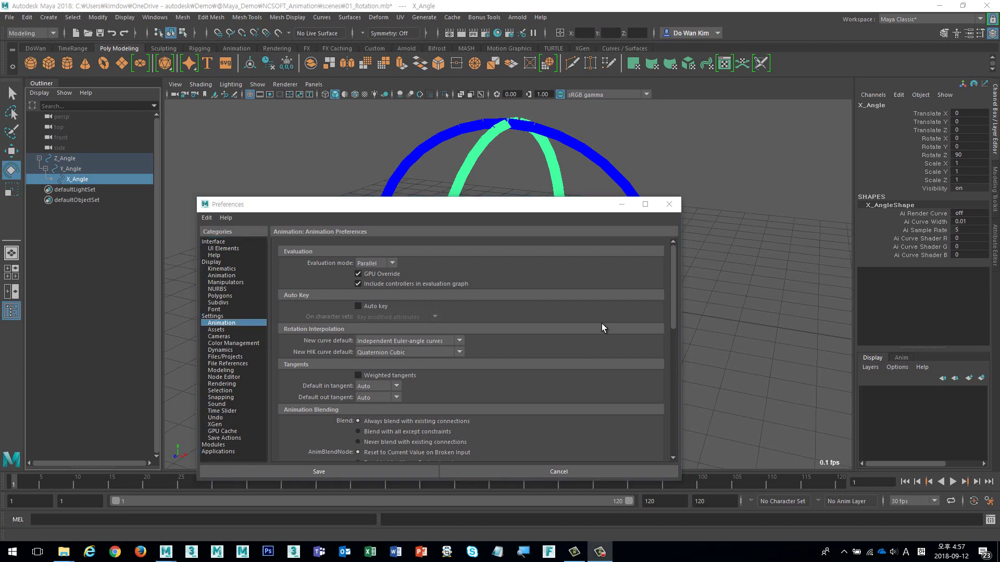
drag(434, 206, 467, 115)
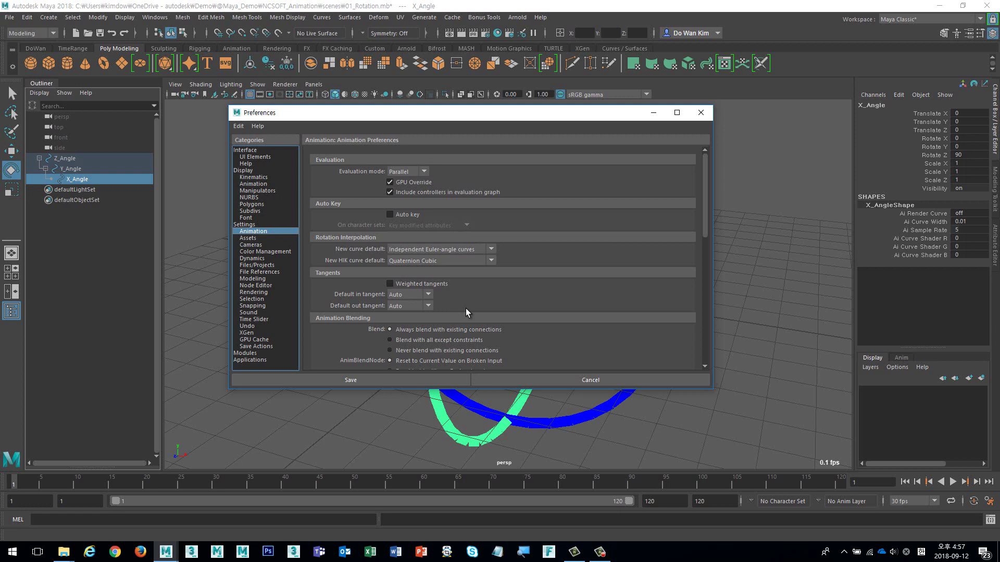
- Review the default in tangent options and the Animation Blending, Graph Editor and Time Editor preferences
click(428, 295)
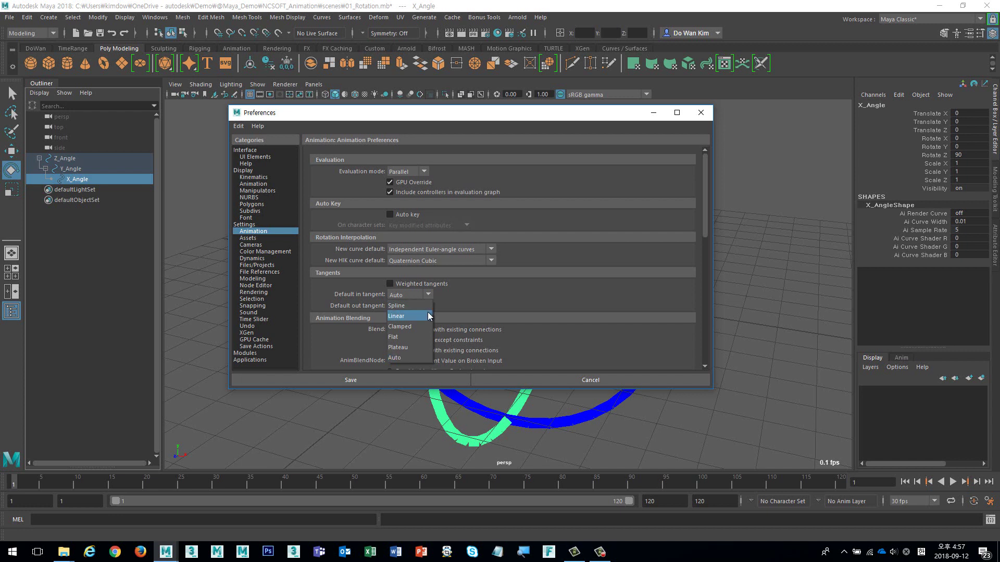
click(479, 296)
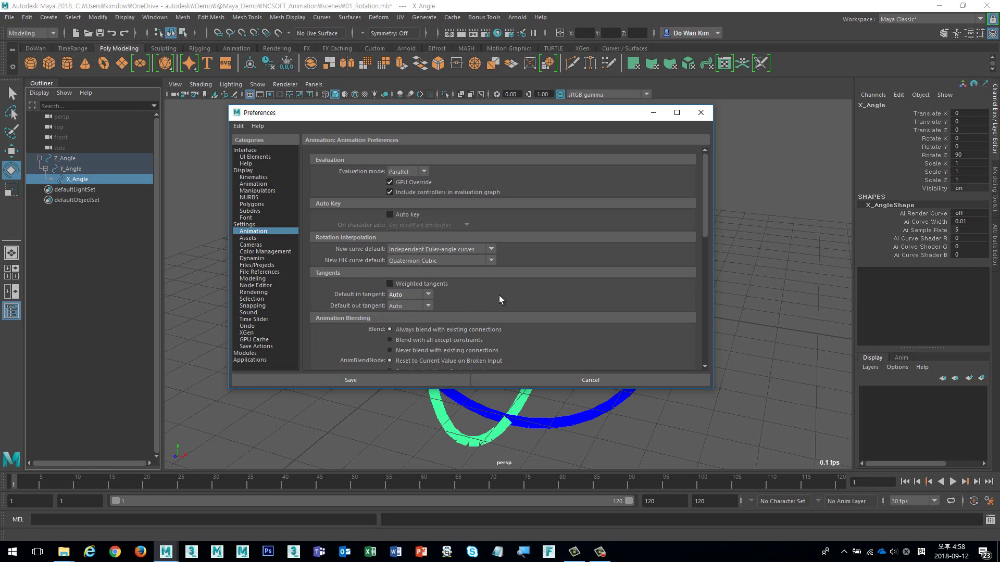
scroll(499, 295, down, 3)
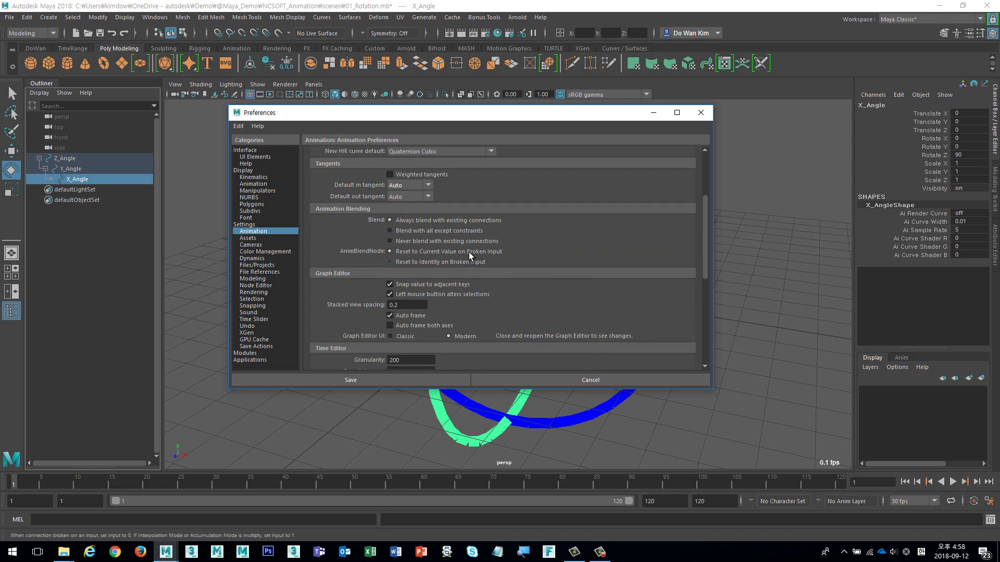
scroll(564, 294, down, 2)
scroll(574, 263, up, 1)
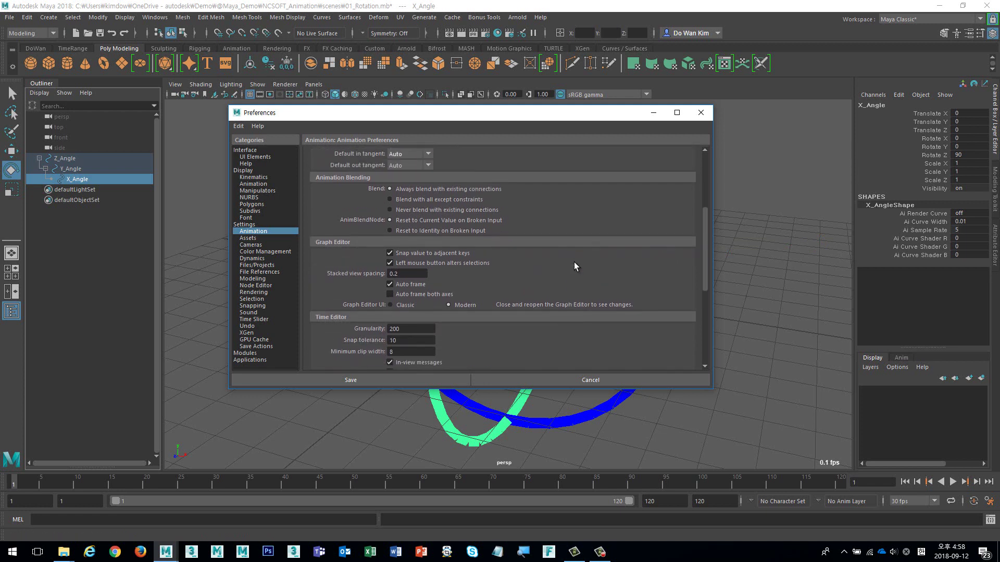
scroll(575, 266, down, 1)
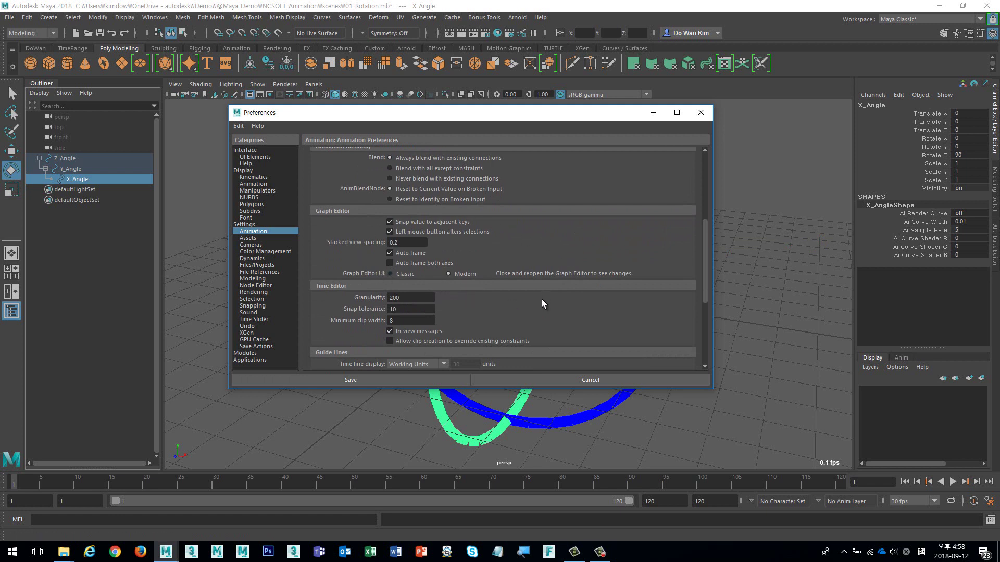
- Switch the workspace to Demo ANI and from there to My Animation
click(896, 19)
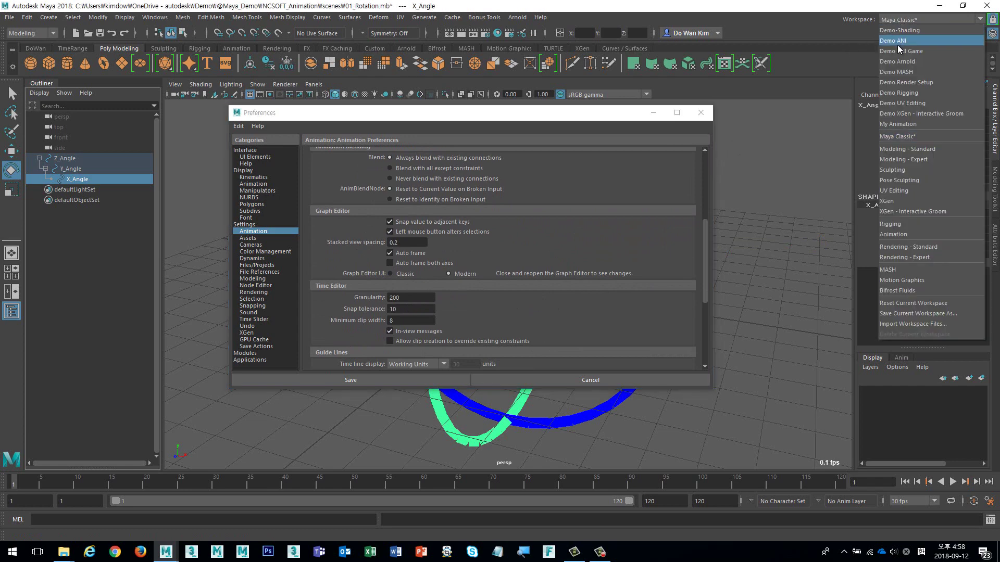
click(898, 43)
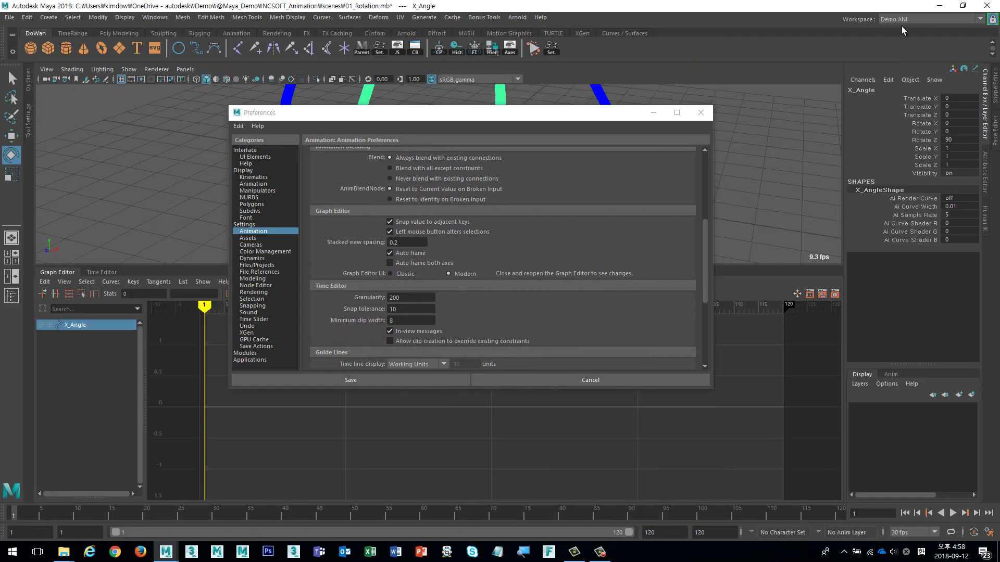
click(901, 21)
click(892, 120)
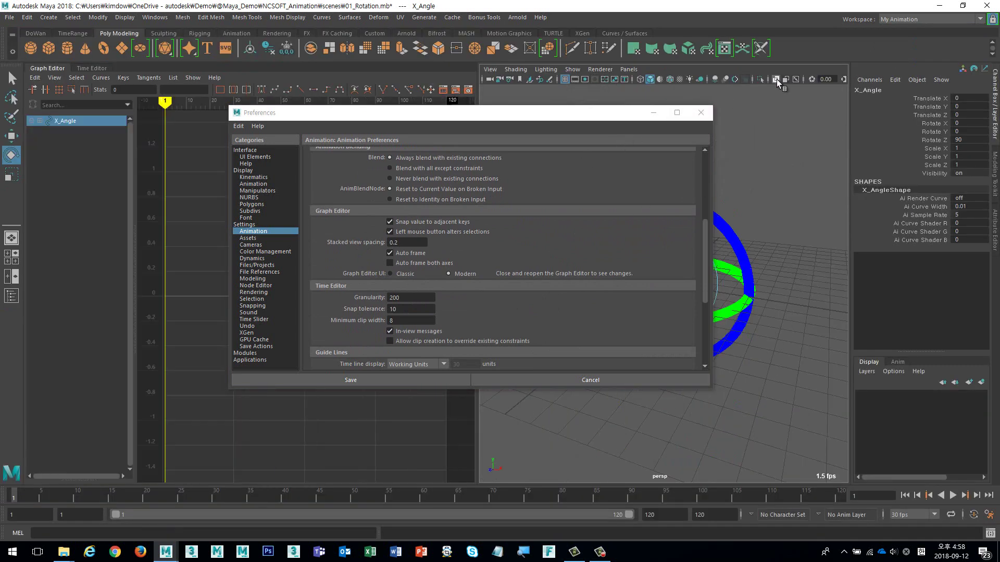
- Start a new scene without saving changes, create a polygon sphere, and minimize the Preferences window
key(ctrl+n)
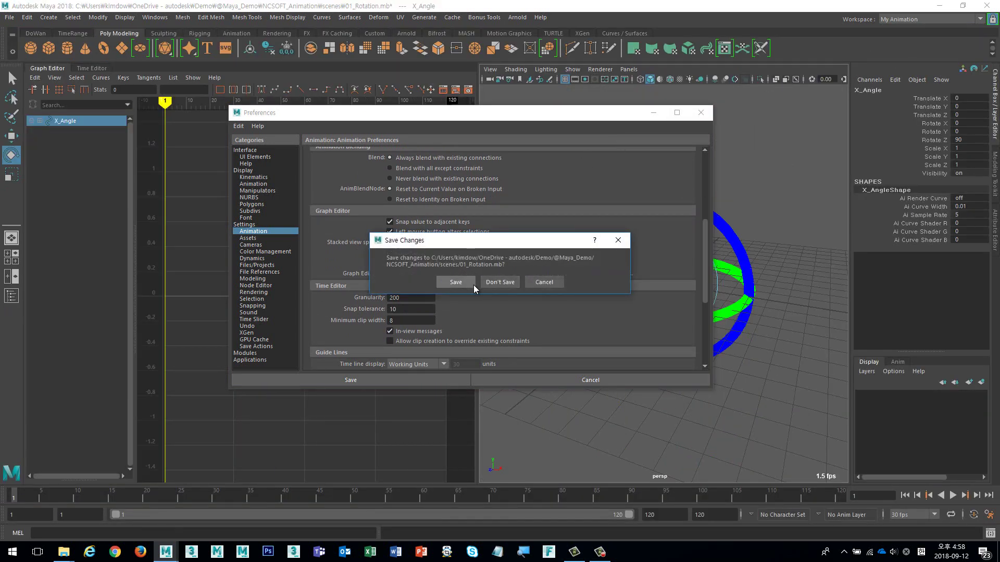
click(495, 282)
click(30, 48)
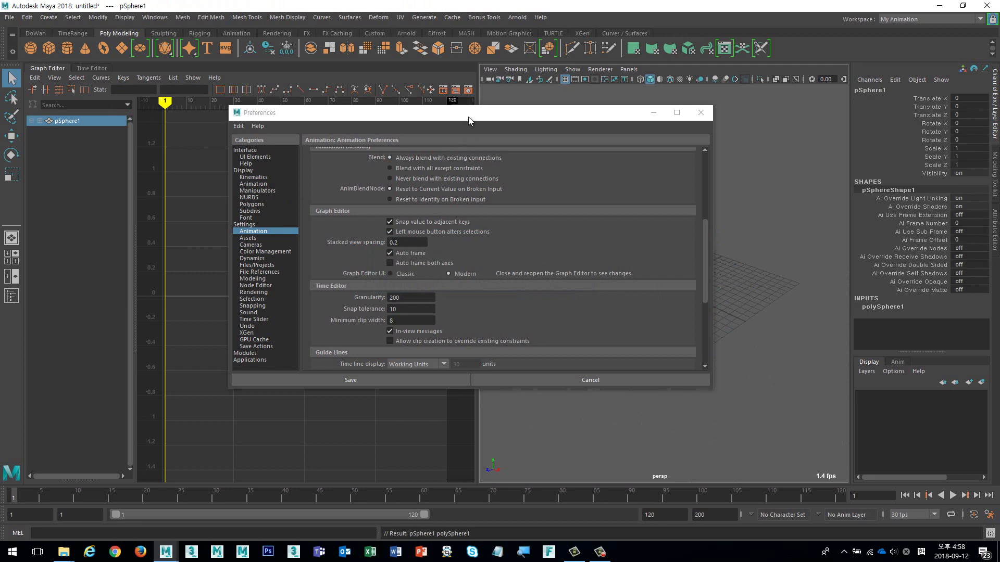
click(653, 113)
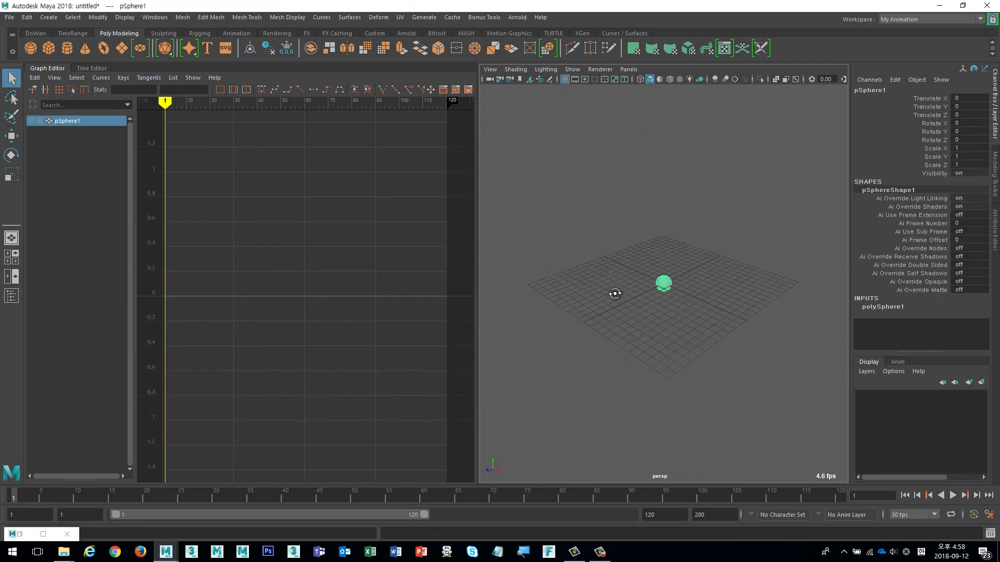
- Activate the Move tool and key the sphere in its original position at frames 1 and 25
key(w)
key(s)
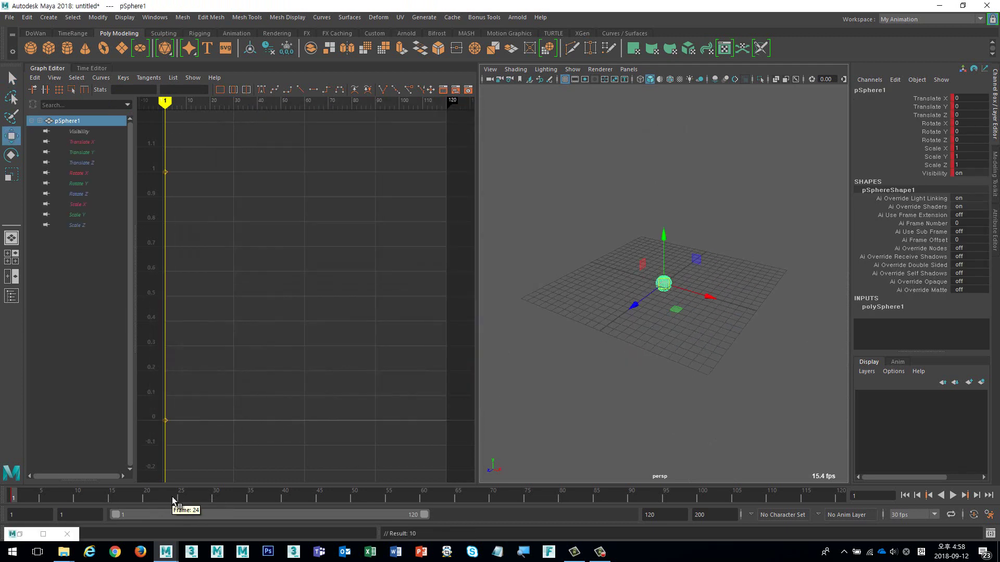
click(180, 495)
key(s)
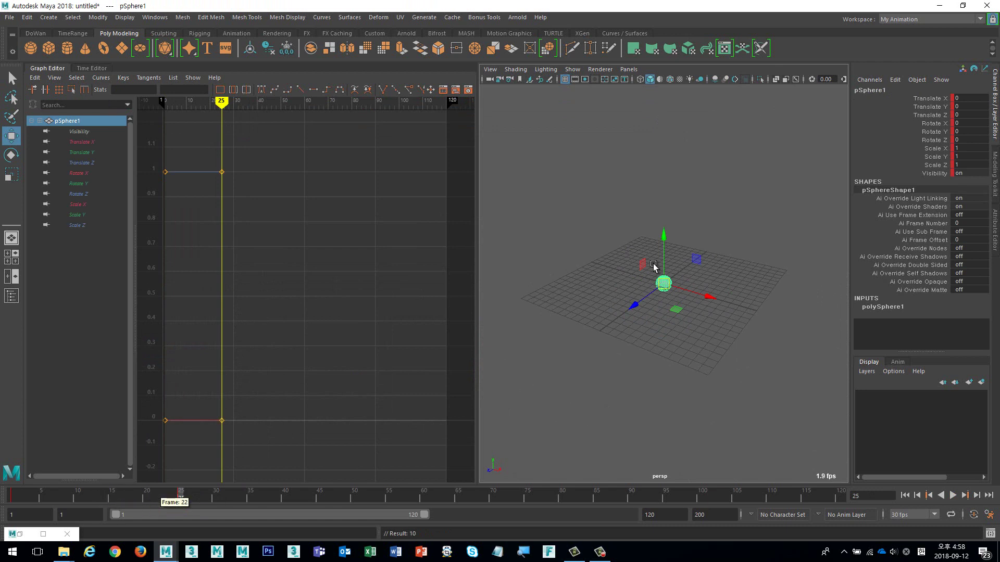
- At frame 12, raise the sphere to a Translate Y of about 18.5, key it, and frame the curves
click(89, 495)
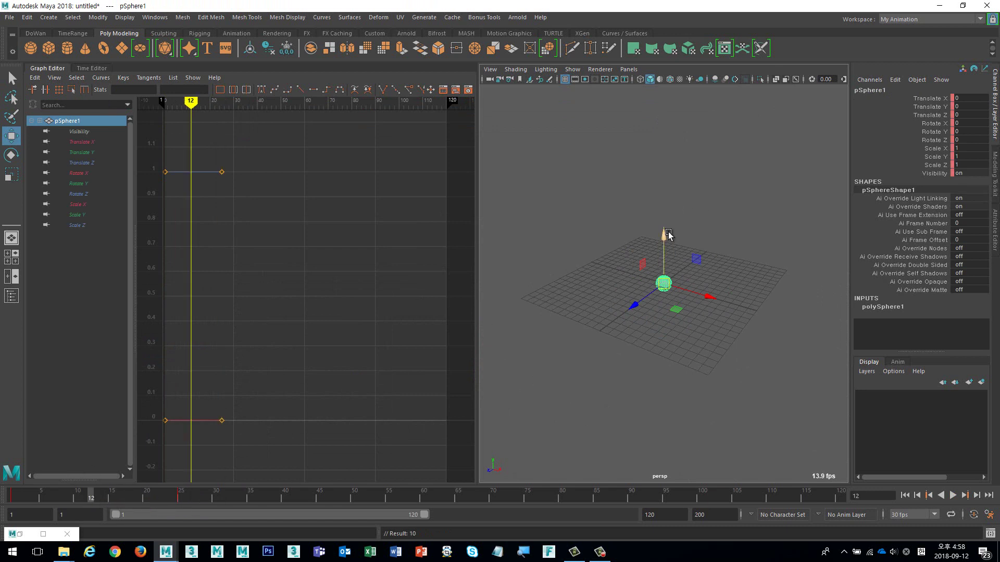
drag(664, 231, 660, 82)
key(s)
key(f)
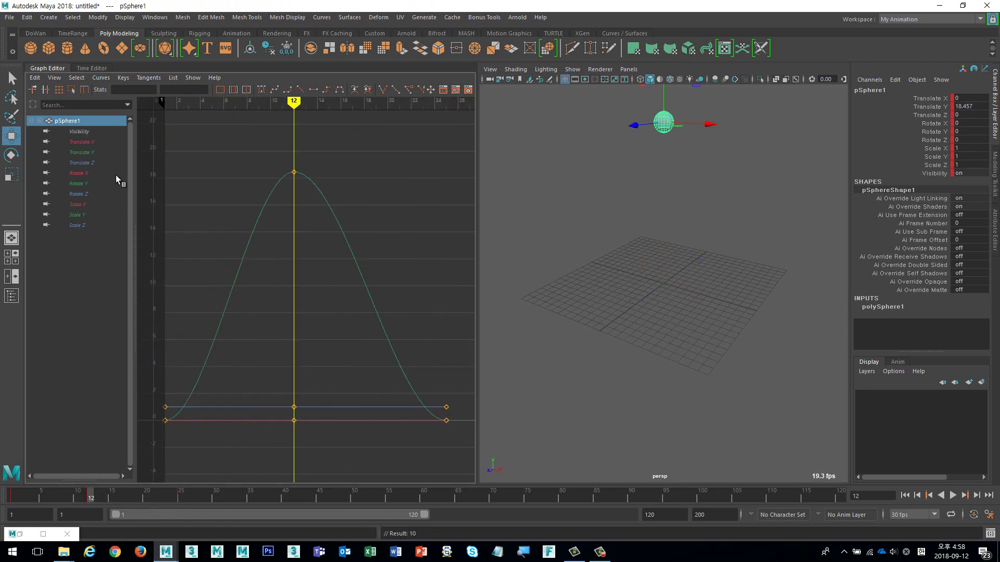
- Isolate the sphere's Translate Y curve in the Graph Editor and deselect its keys
click(224, 289)
click(80, 152)
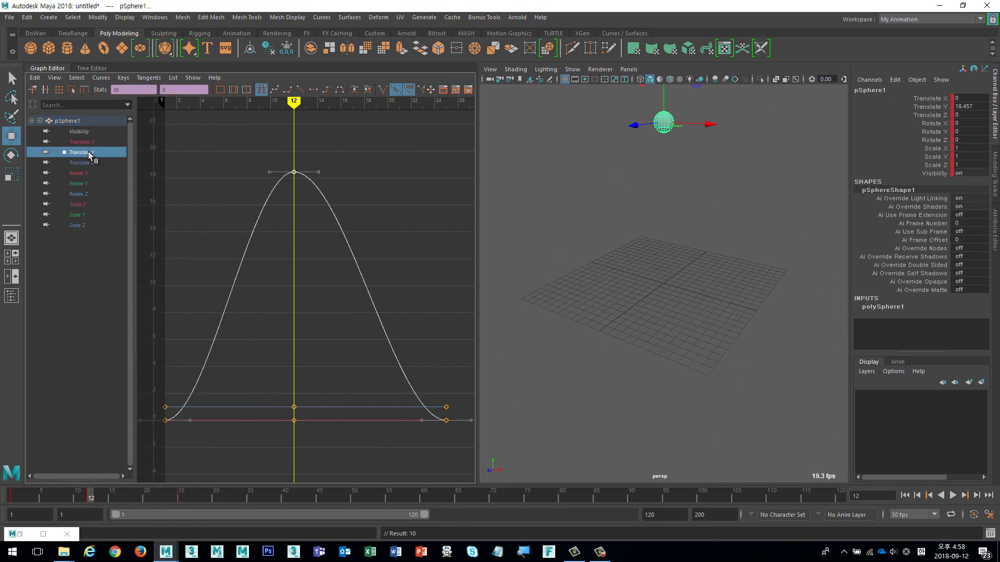
click(280, 312)
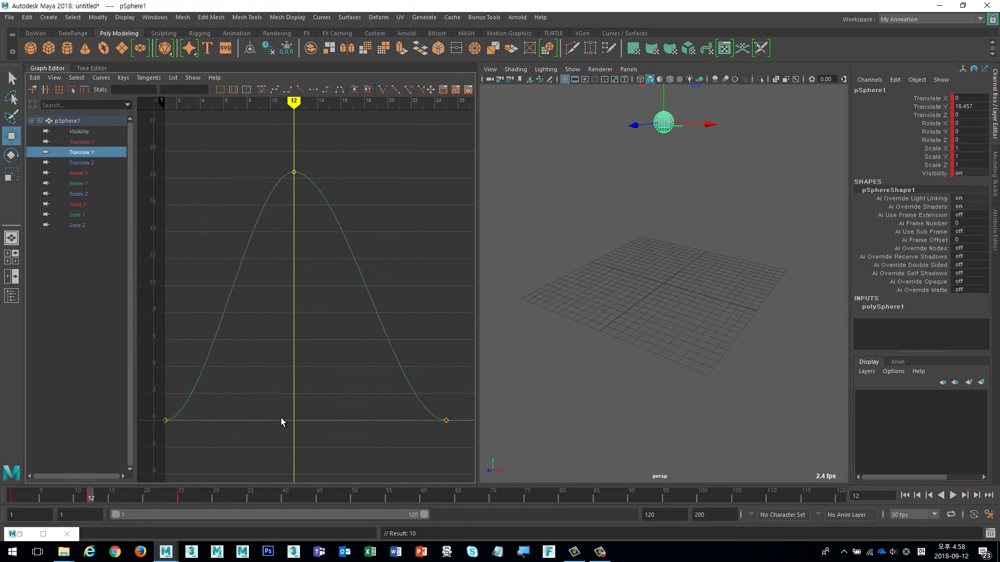
- Restore the Preferences window beside the Graph Editor, and move the frame 12 Translate Y key to about frame 6 with value 1.25
click(19, 533)
drag(334, 112, 604, 60)
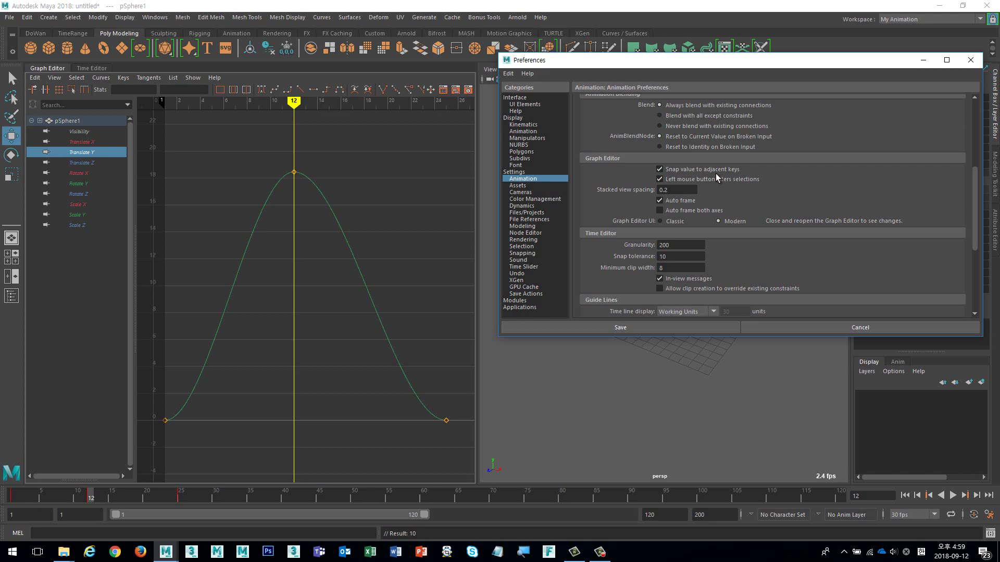
drag(245, 148, 315, 193)
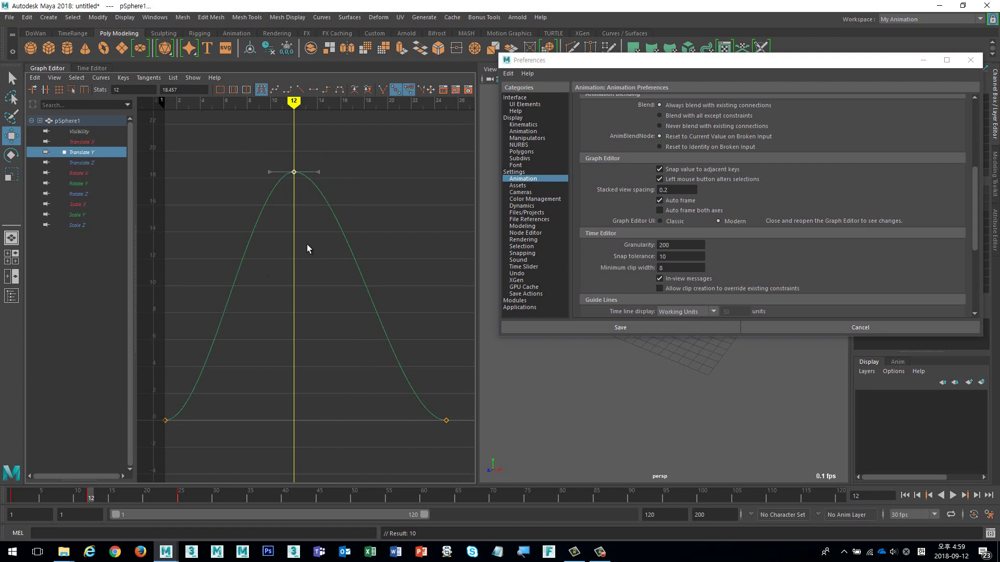
middle_drag(282, 197, 206, 441)
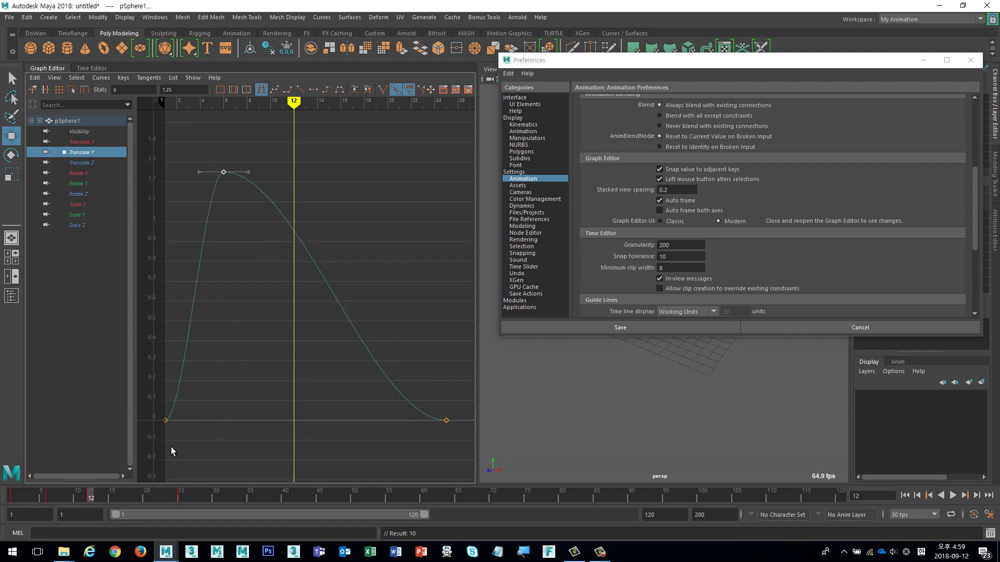
- Move the frame 6 Translate Y key to about frame 8 with value 0, and select all keys on the curve
middle_drag(242, 199, 258, 466)
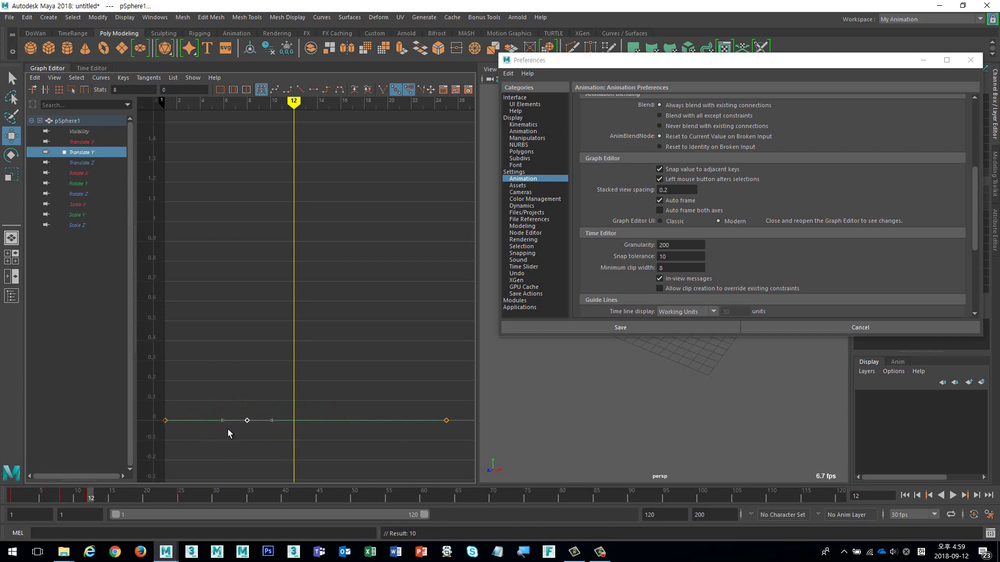
mouse_move(254, 441)
middle_down()
mouse_move(255, 407)
mouse_move(252, 436)
middle_up()
click(242, 317)
drag(153, 356, 467, 427)
click(167, 383)
drag(155, 379, 482, 458)
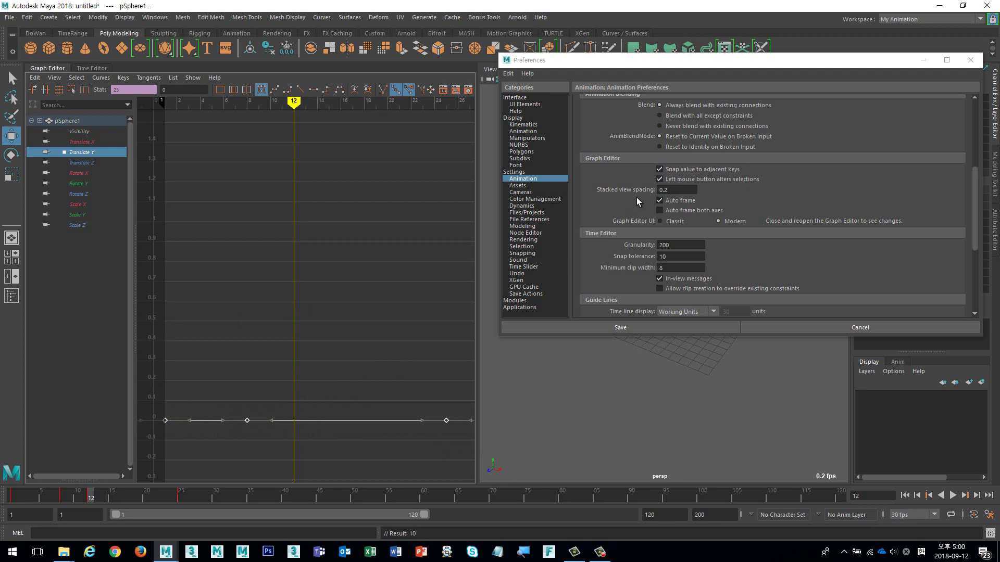
- Undo the Translate Y key moves back to the original curve peaking at frame 12, deselect its keys, and frame the curve
key(ctrl+z)
key(ctrl+z)
key(ctrl+z)
key(ctrl+z)
key(ctrl+z)
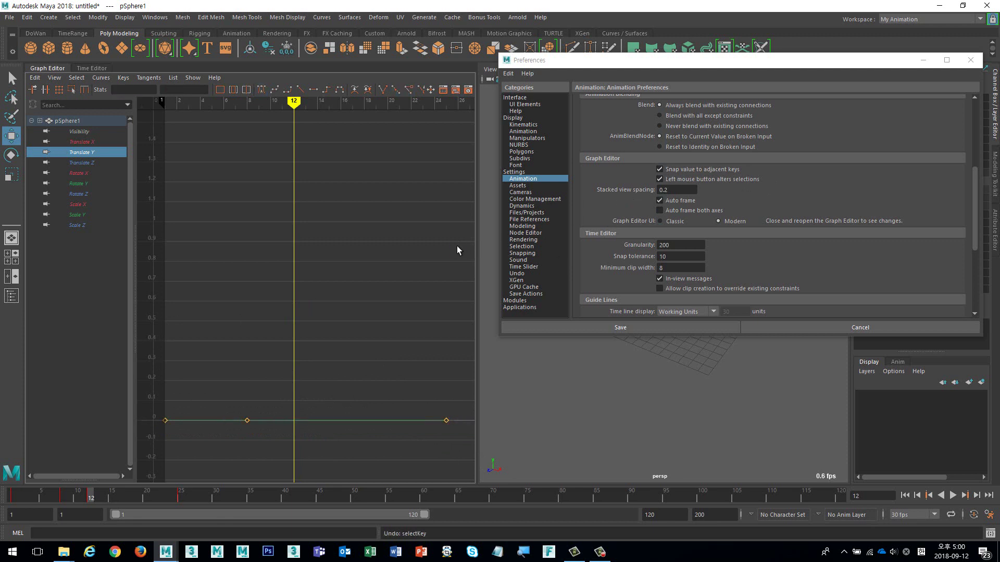
key(ctrl+z)
key(ctrl+z)
key(ctrl+z)
key(ctrl+z)
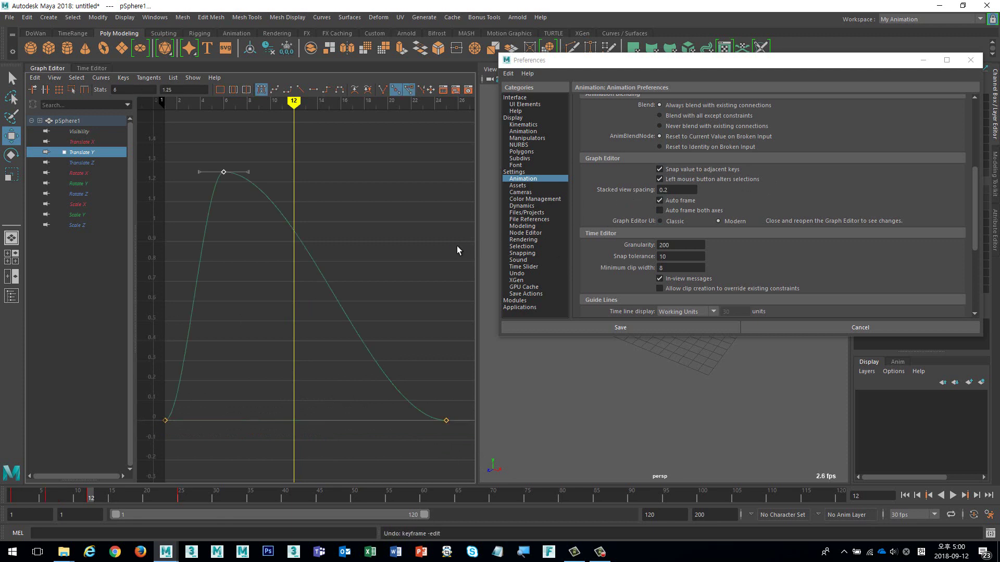
click(392, 271)
key(a)
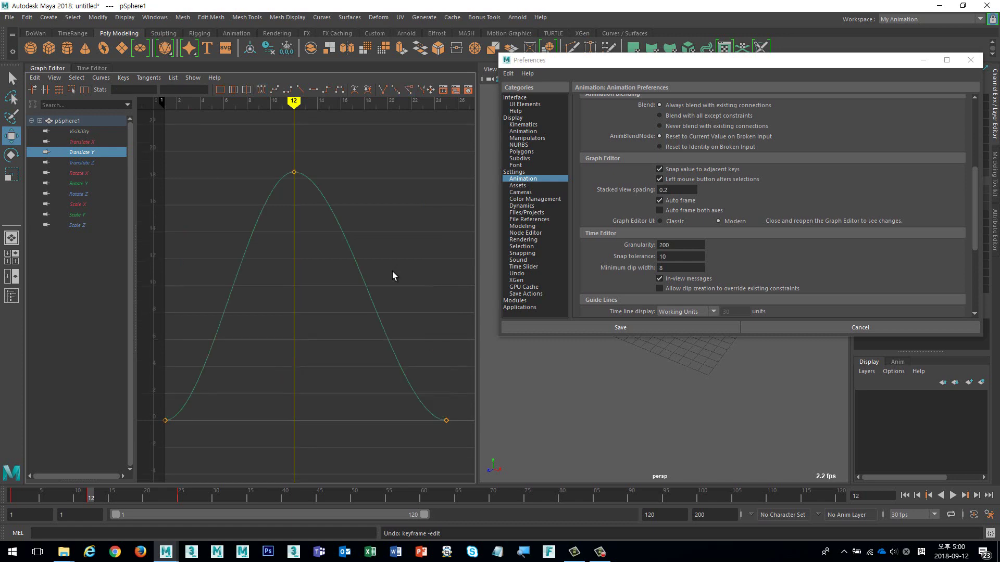
- Move the Preferences window clear of the sphere in the viewport, and display all the sphere's curves in the Graph Editor
drag(594, 60, 590, 180)
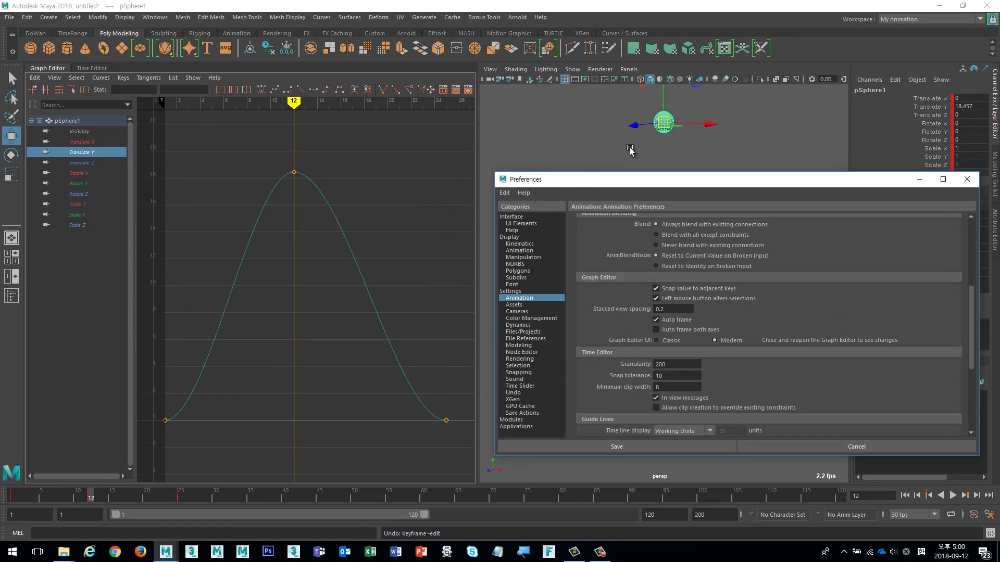
click(410, 189)
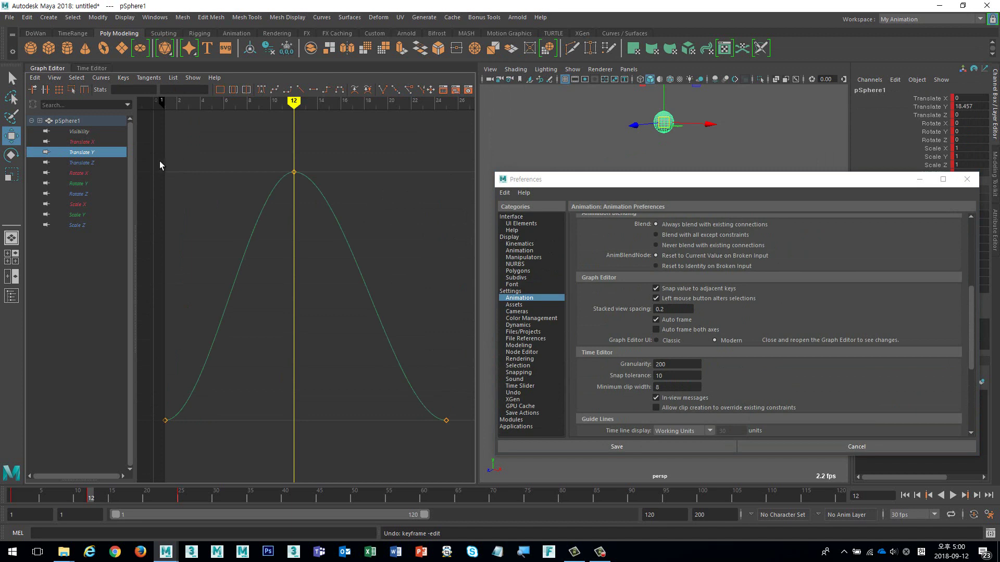
click(98, 121)
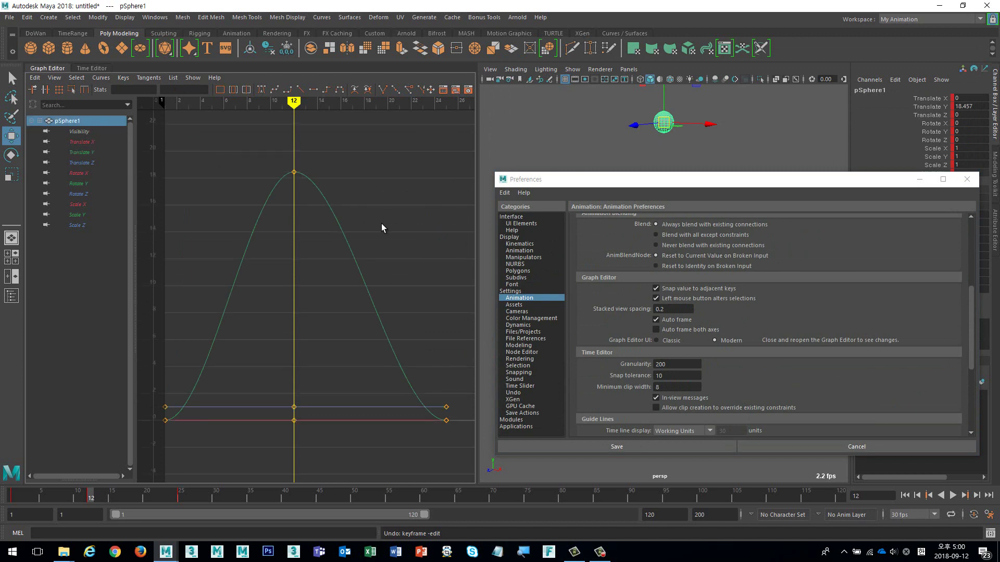
- Compare the sphere's curves in the stacked and normalized Graph Editor views, ending in the absolute view
key(2)
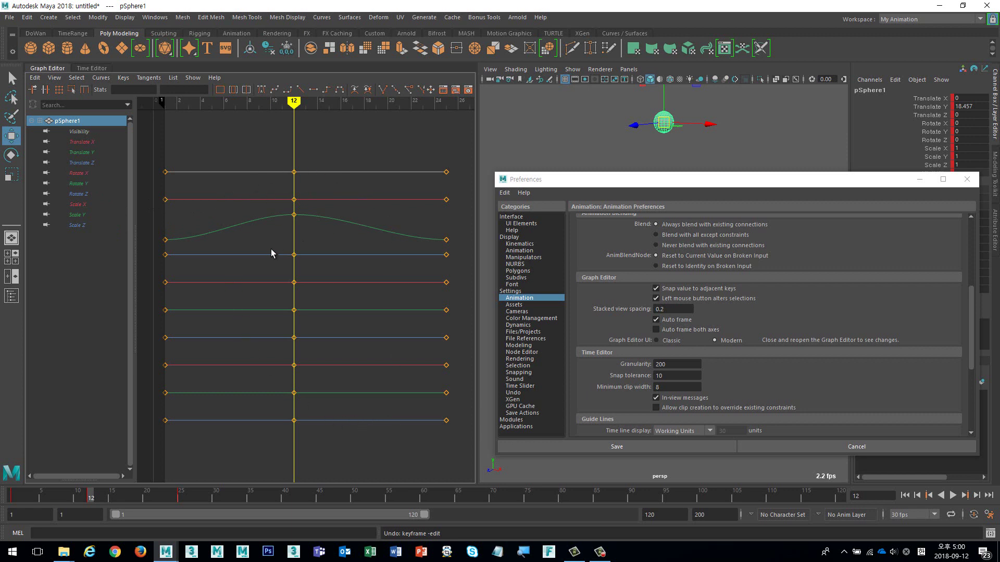
key(3)
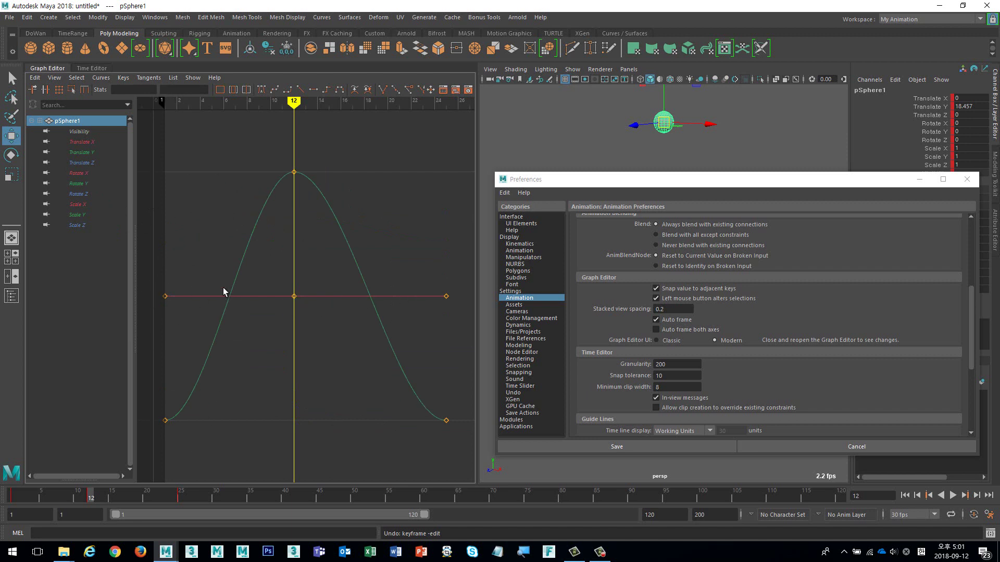
key(2)
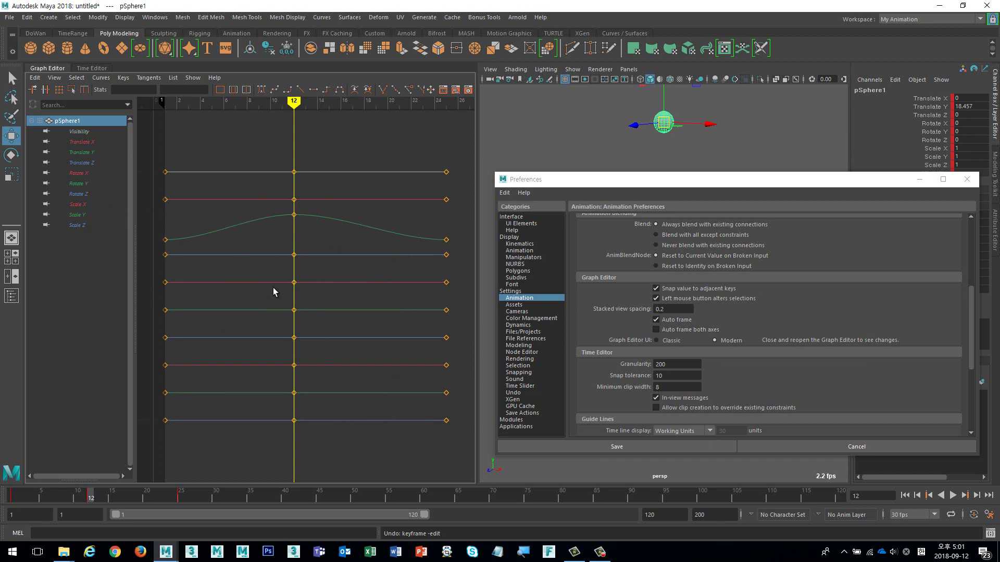
key(q)
key(q)
key(q)
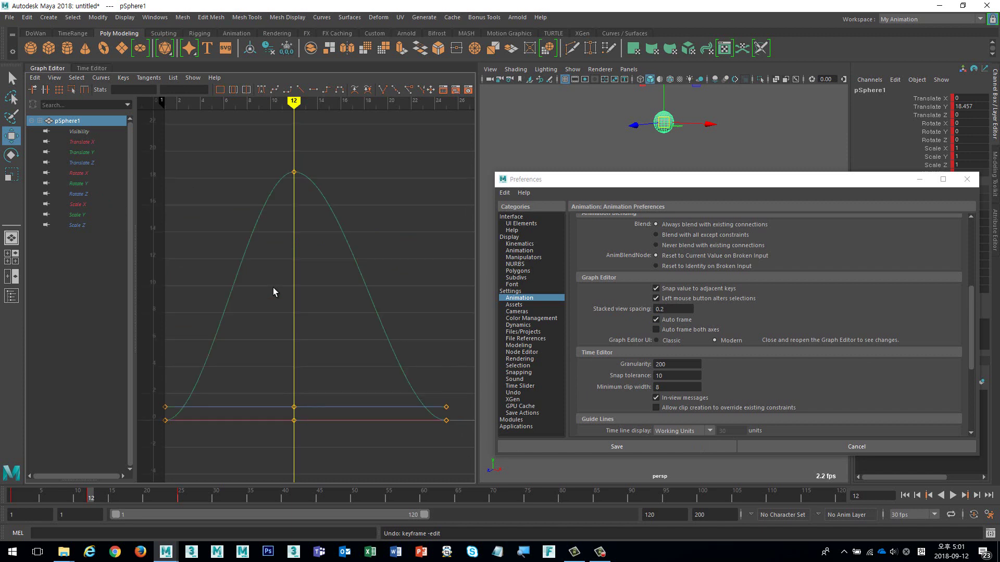
key(q)
key(q)
- Turn off the Graph Editor's Auto frame preference, isolate the Translate Y curve, and save the preferences
click(656, 319)
click(81, 152)
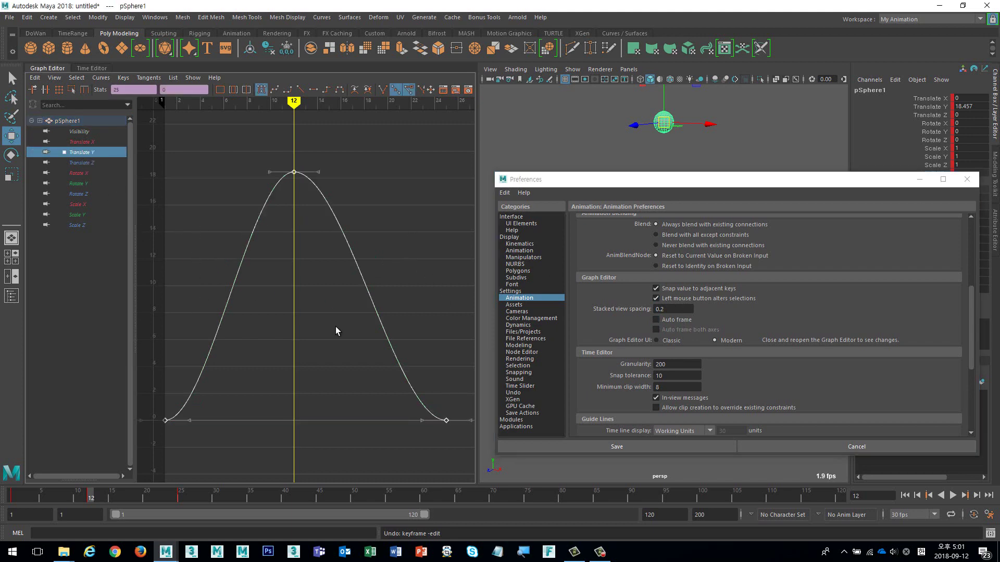
click(592, 446)
- View the sphere's Translate X curve, return to its Translate Y curve, and select that curve
click(246, 186)
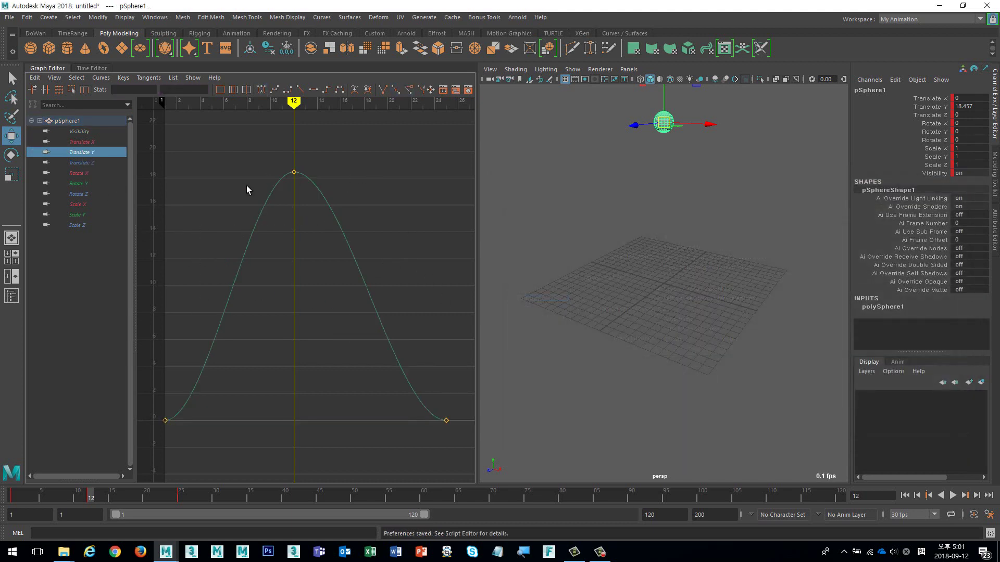
click(86, 141)
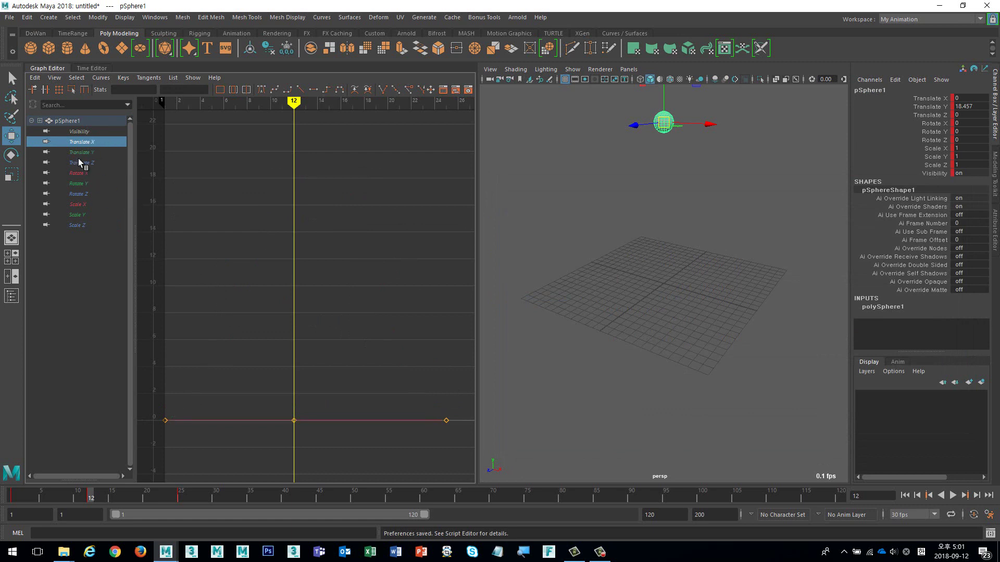
click(81, 152)
click(368, 318)
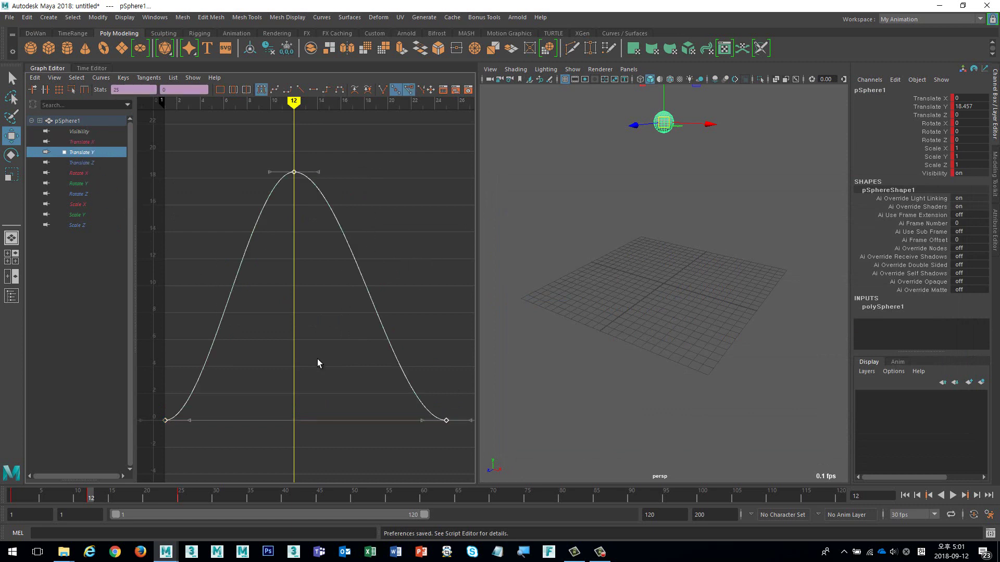
- Reselect the sphere and move it along X to a Translate X of about 11.1 at frame 12
click(703, 148)
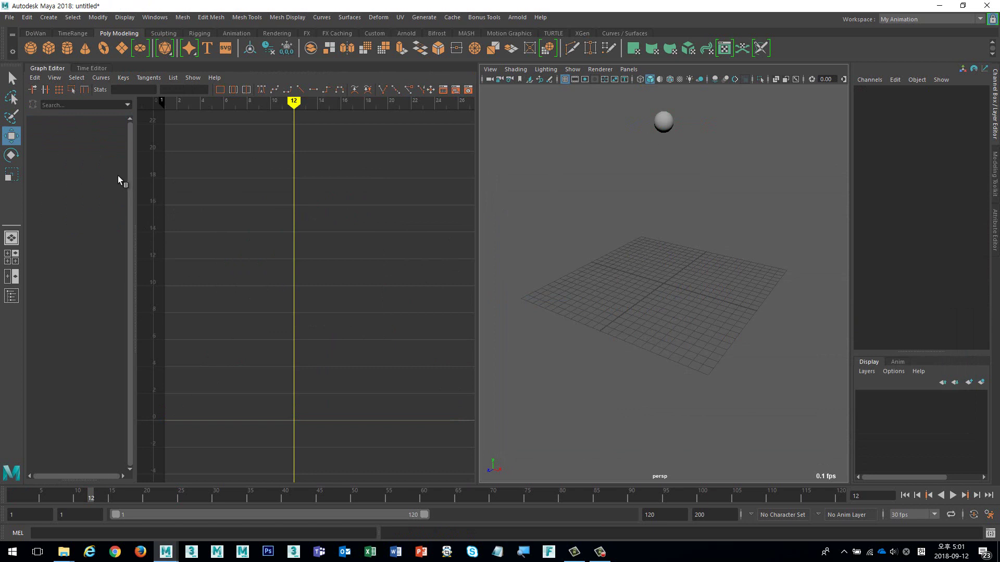
drag(629, 111, 769, 191)
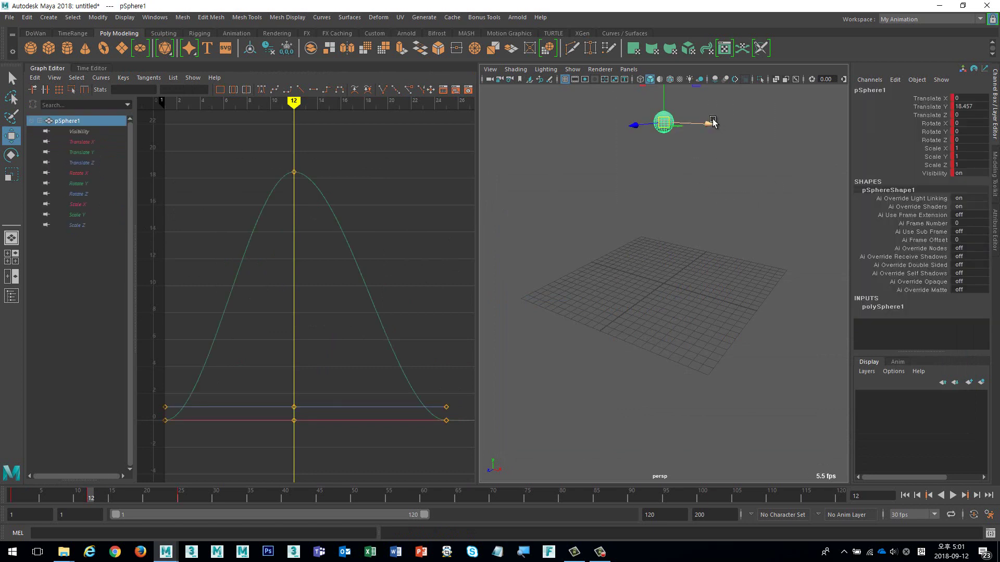
drag(711, 121, 825, 133)
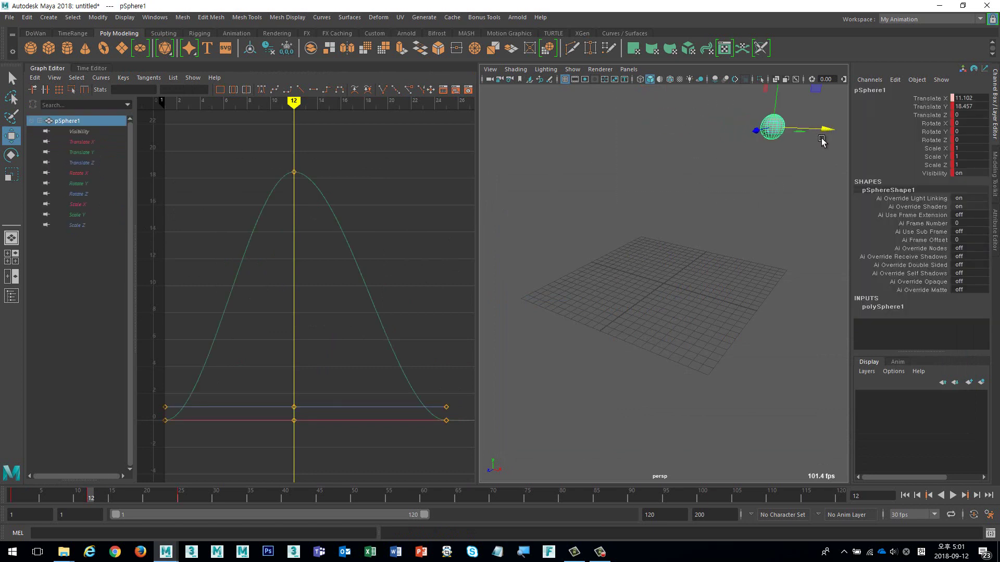
click(401, 312)
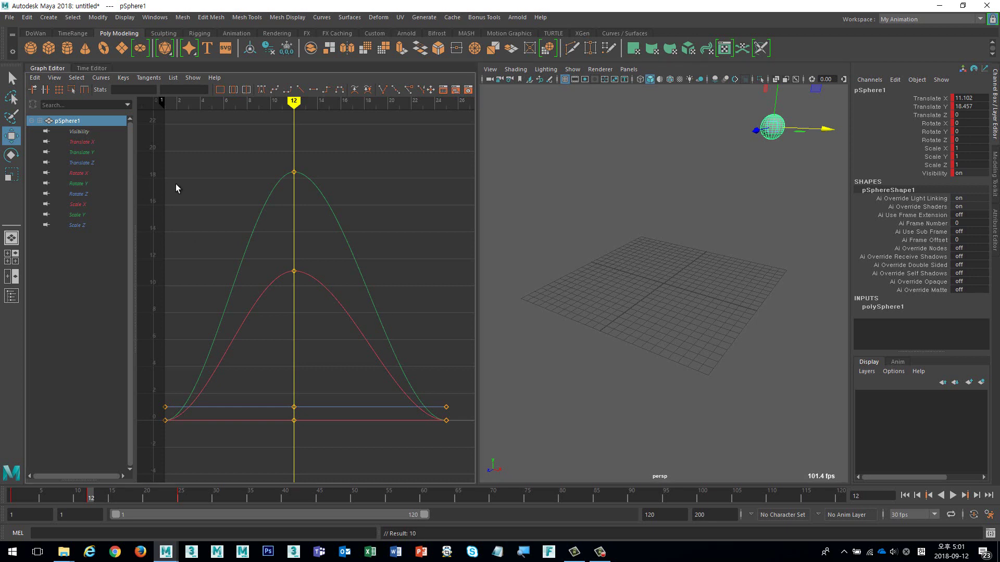
- Isolate the Translate Y and Translate X curves in turn, and frame the Translate Y curve
click(92, 153)
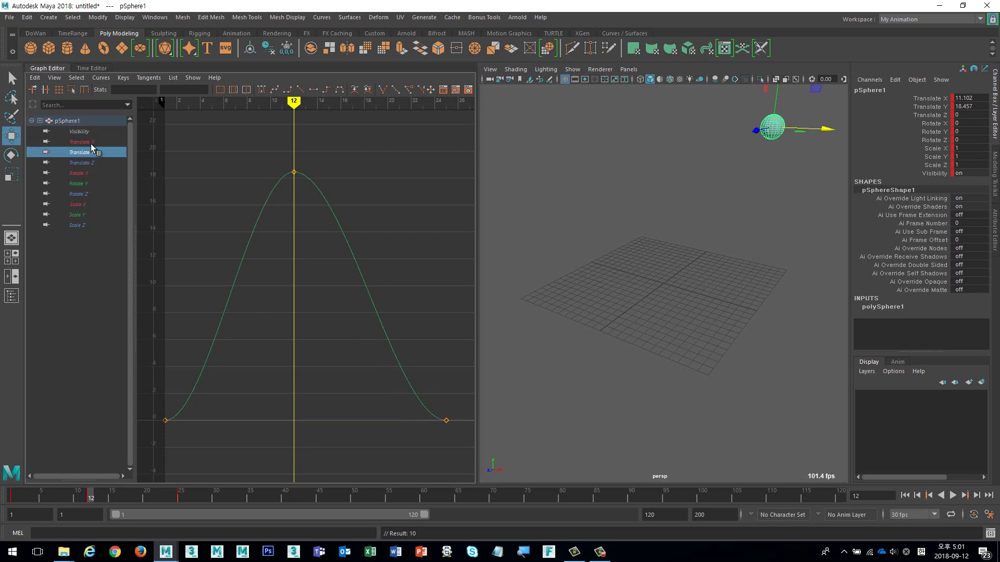
click(91, 143)
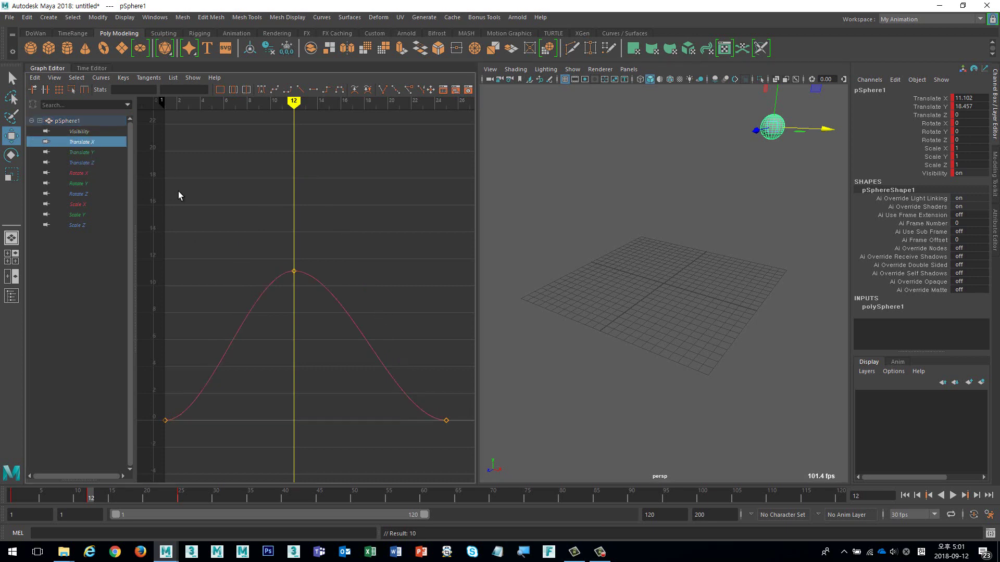
key(f)
click(91, 153)
key(f)
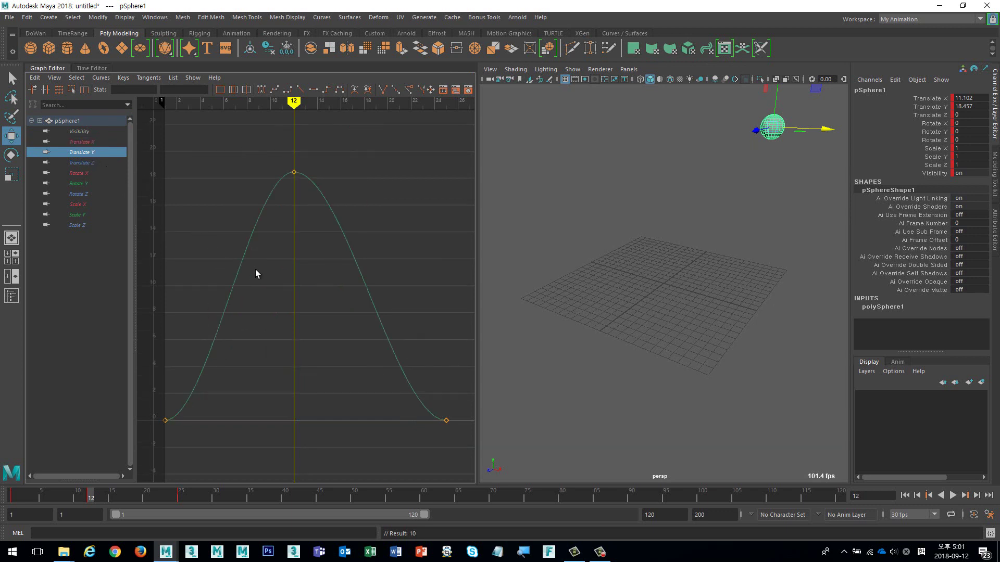
- Display all the sphere's curves, and alternate between Translate X and Translate Y to compare their heights at the same scale
click(95, 120)
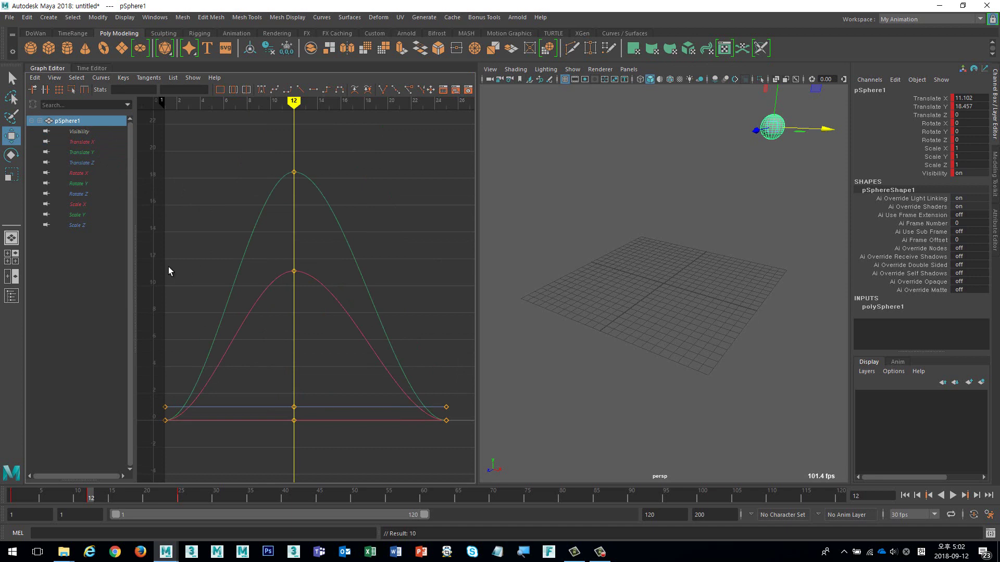
click(99, 143)
click(93, 154)
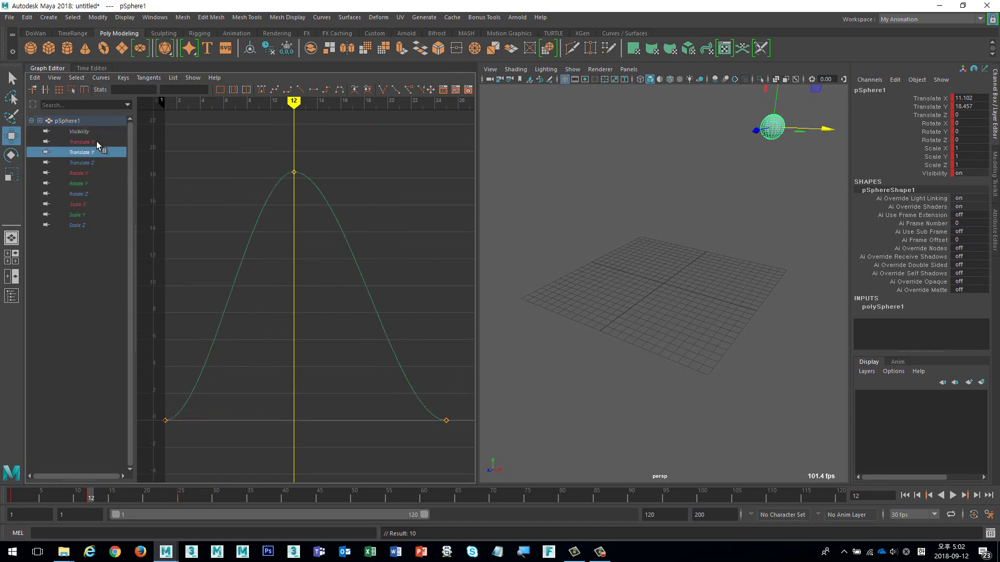
click(96, 142)
click(95, 154)
click(99, 141)
click(96, 153)
click(97, 141)
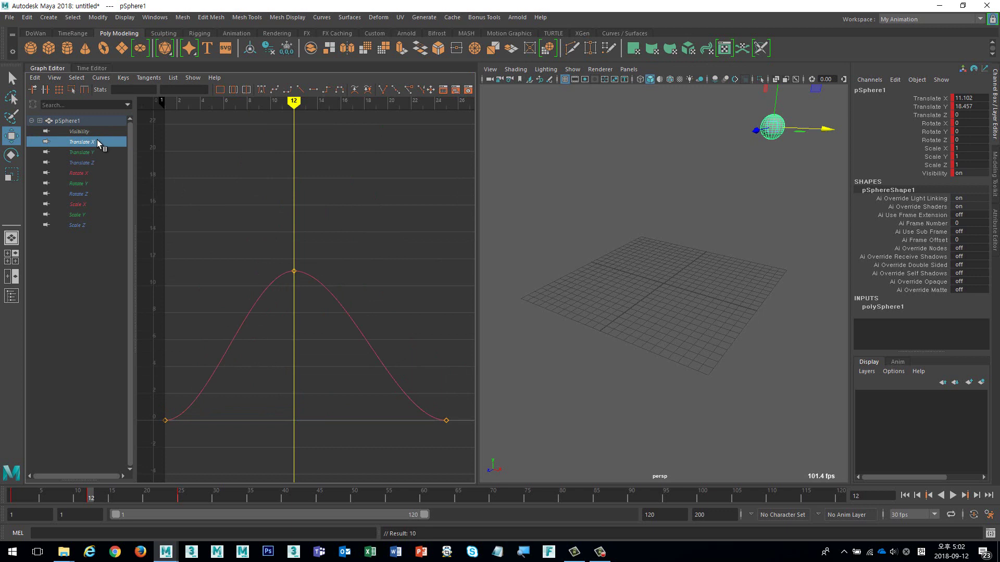
click(91, 153)
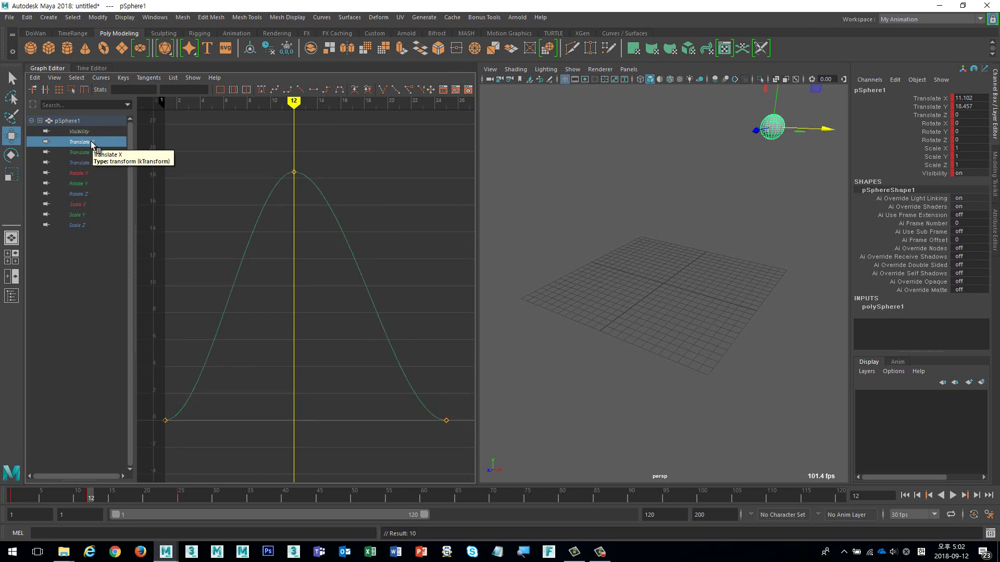
click(92, 143)
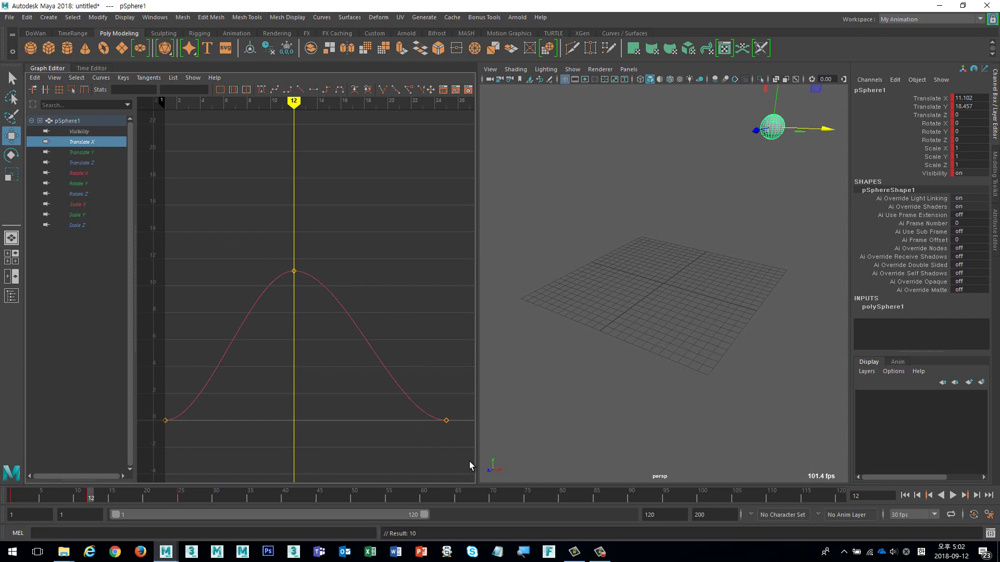
- Switch between the Translate X and Translate Y curves, framing each one manually to compare the views
alt+shift+right_drag(398, 426, 395, 423)
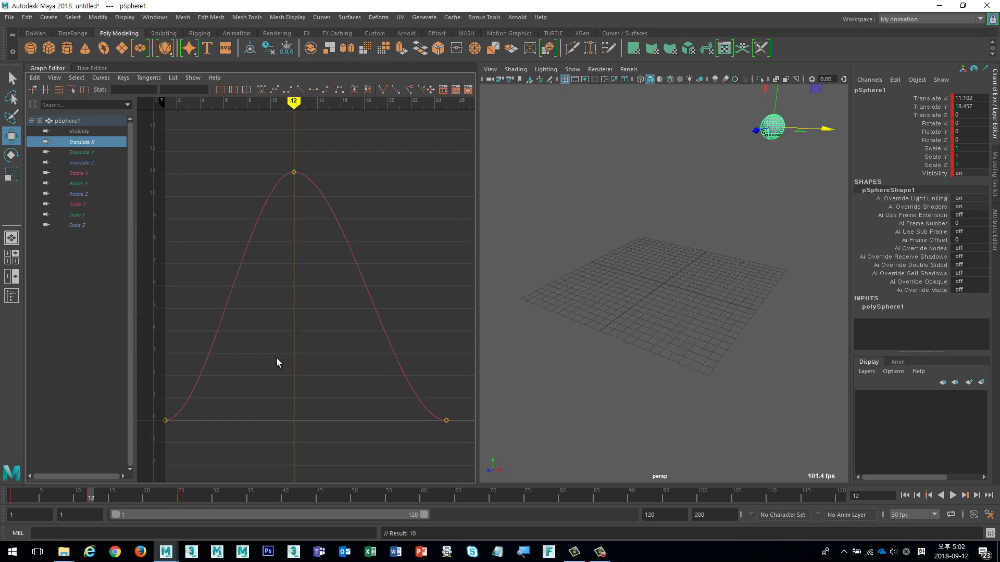
click(83, 153)
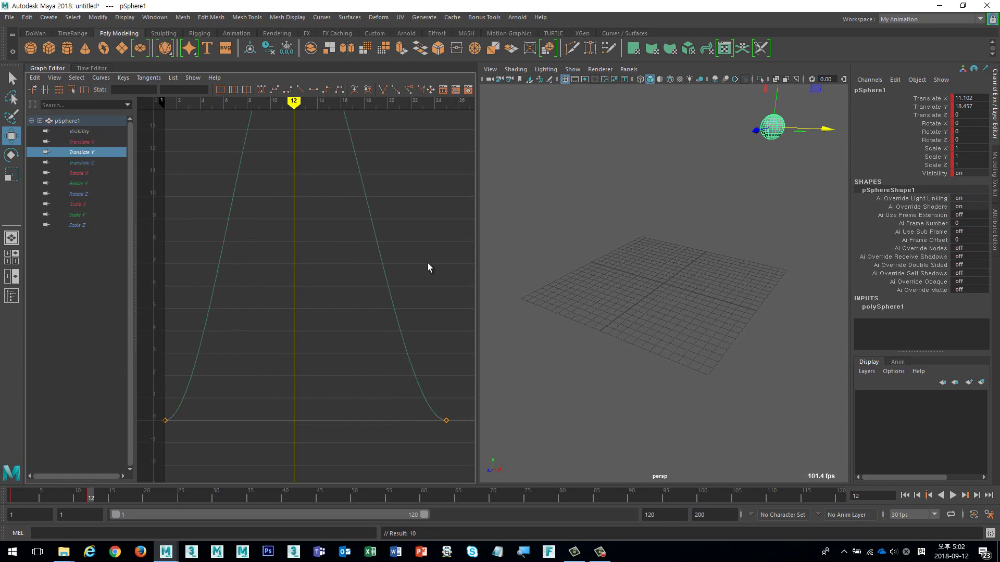
key(f)
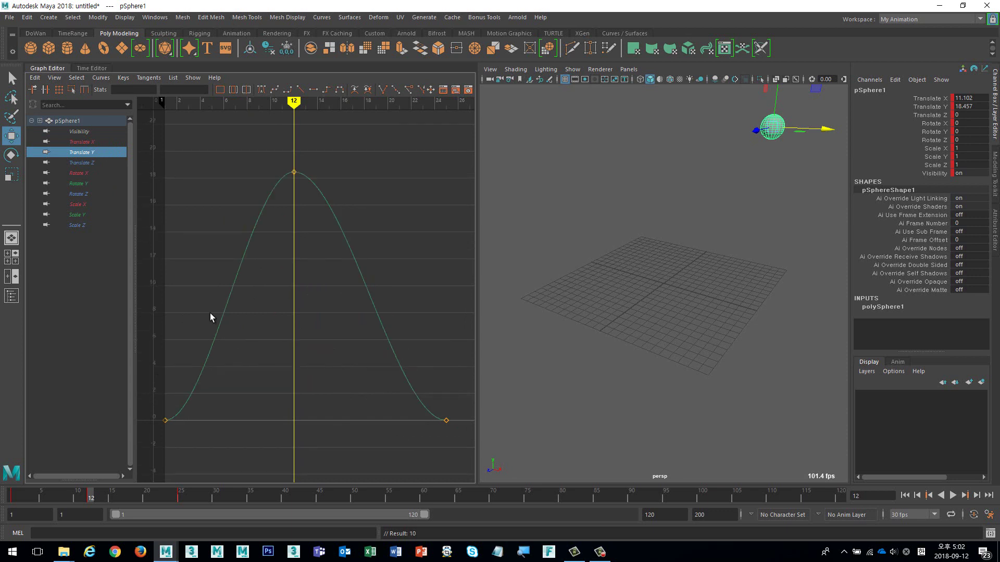
click(89, 141)
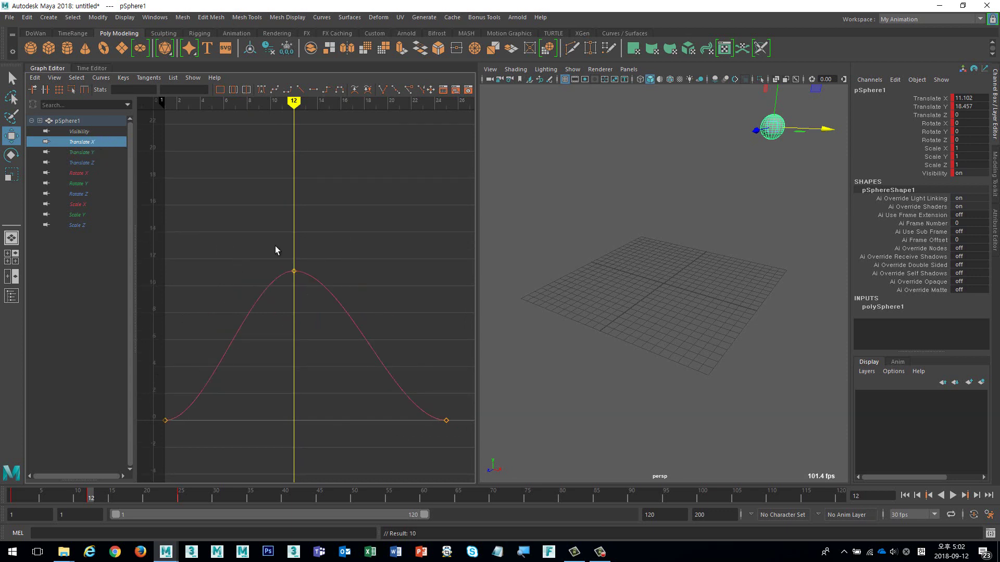
key(f)
click(92, 152)
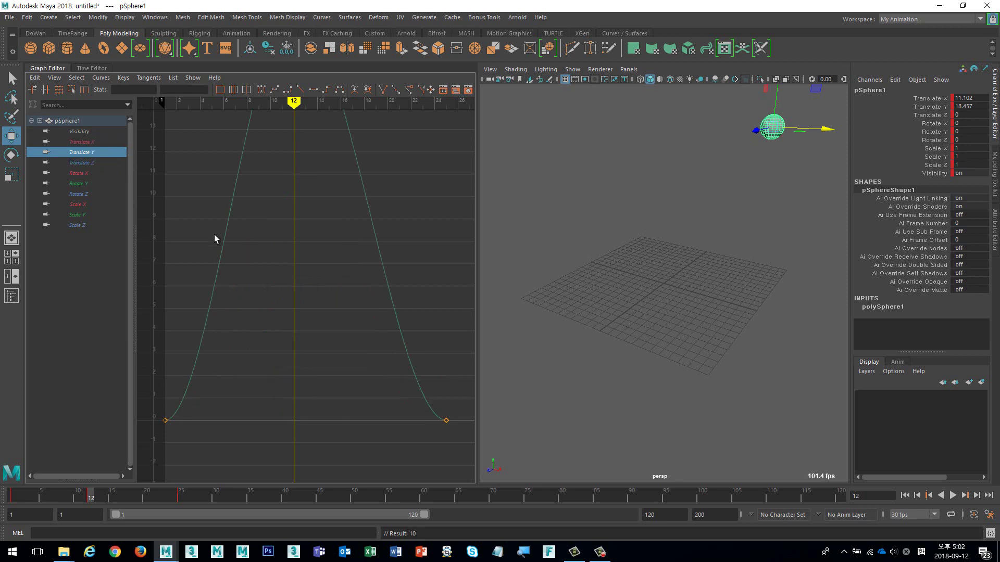
key(f)
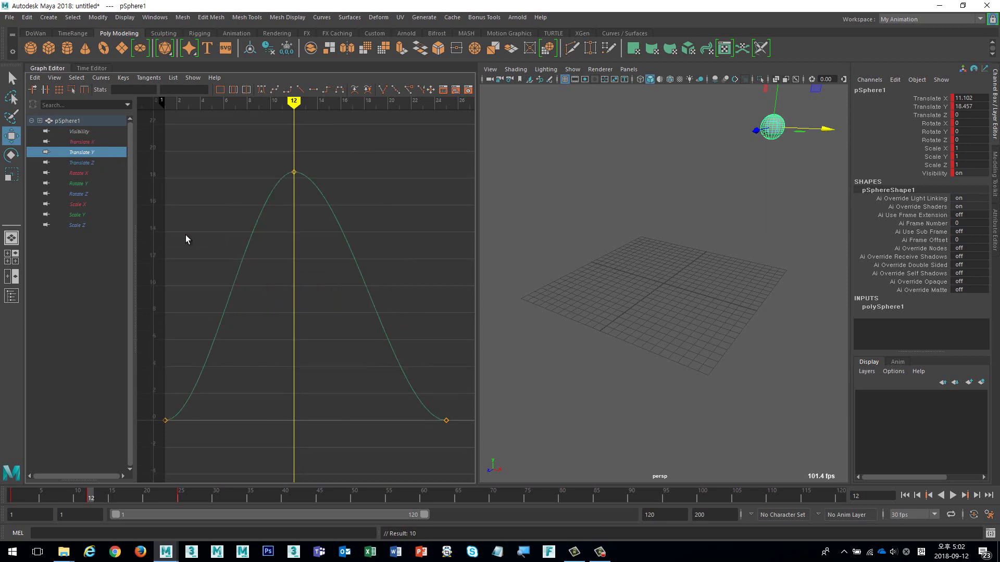
click(87, 141)
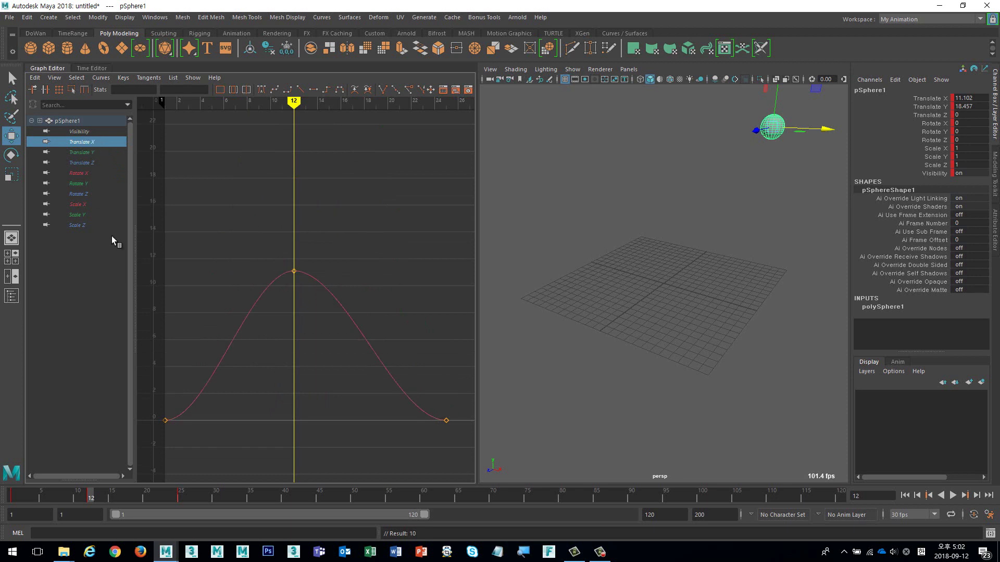
- Display the sphere's Translate Y curve, and return to the Translate X curve and frame it manually
click(89, 152)
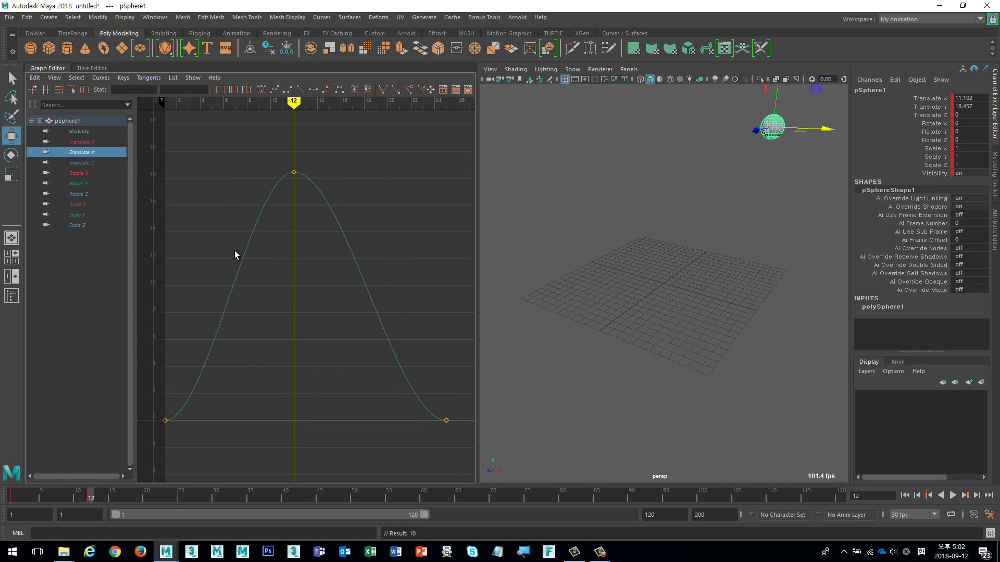
click(101, 142)
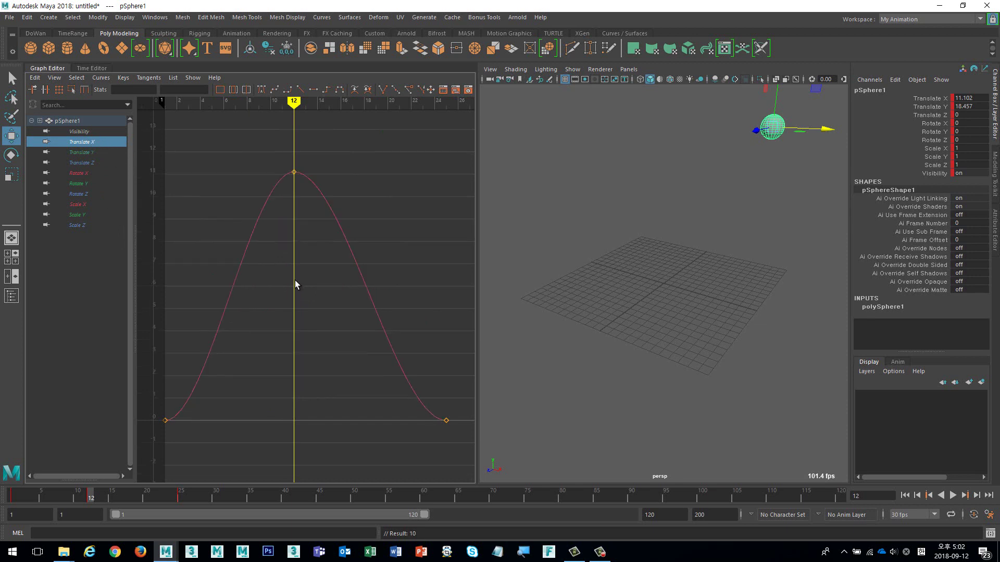
- Enable Auto frame for the Graph Editor in the Animation preferences and save the preferences
click(990, 515)
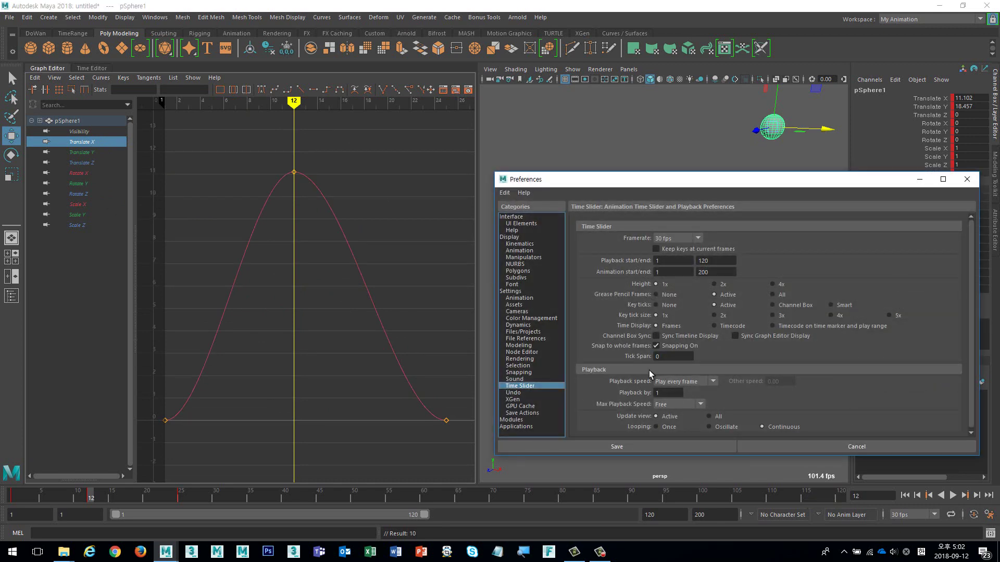
click(519, 298)
scroll(739, 375, down, 6)
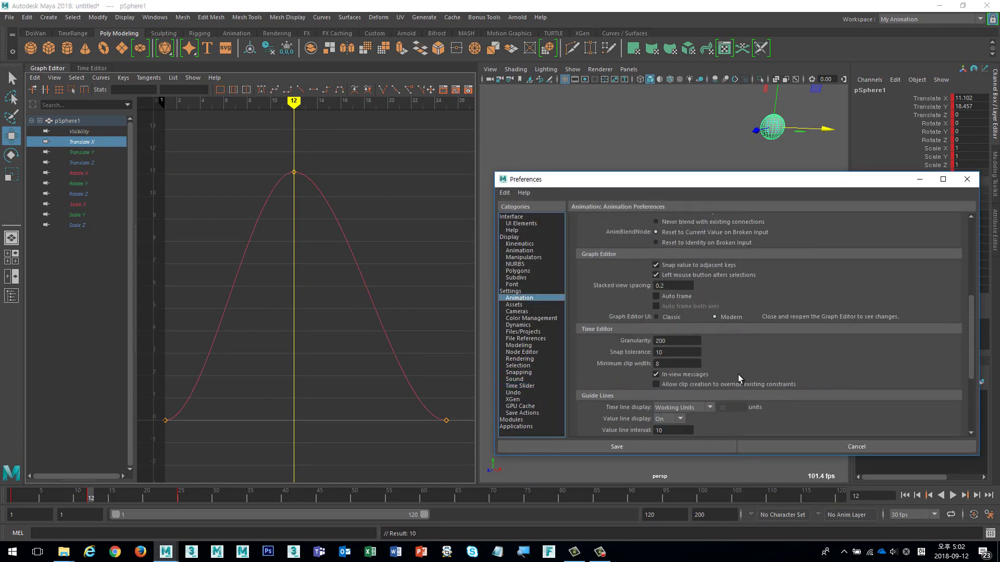
click(667, 295)
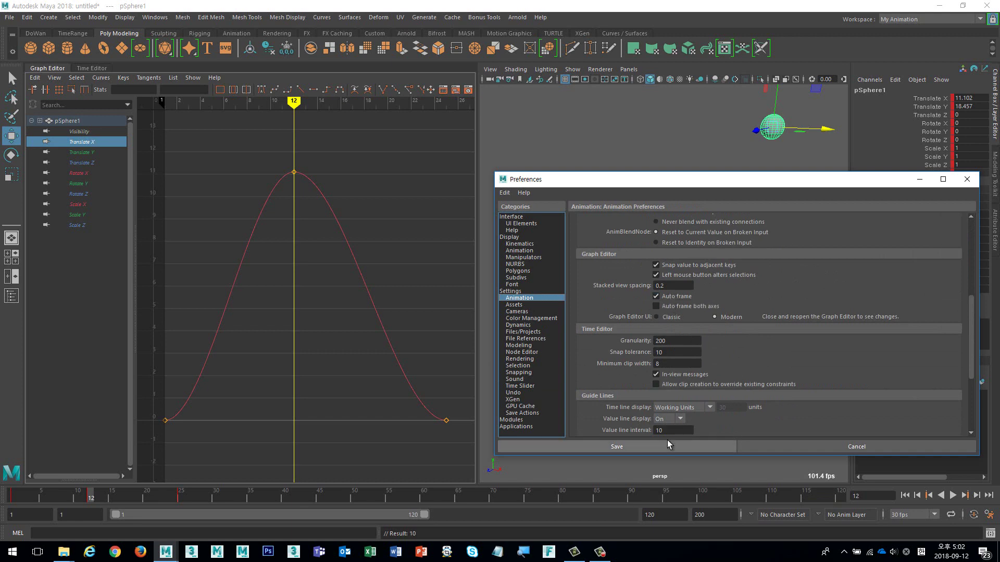
click(604, 445)
- Deselect and reselect the sphere, and alternate between its Visibility, Translate X and Translate Y curves to test automatic framing
click(578, 389)
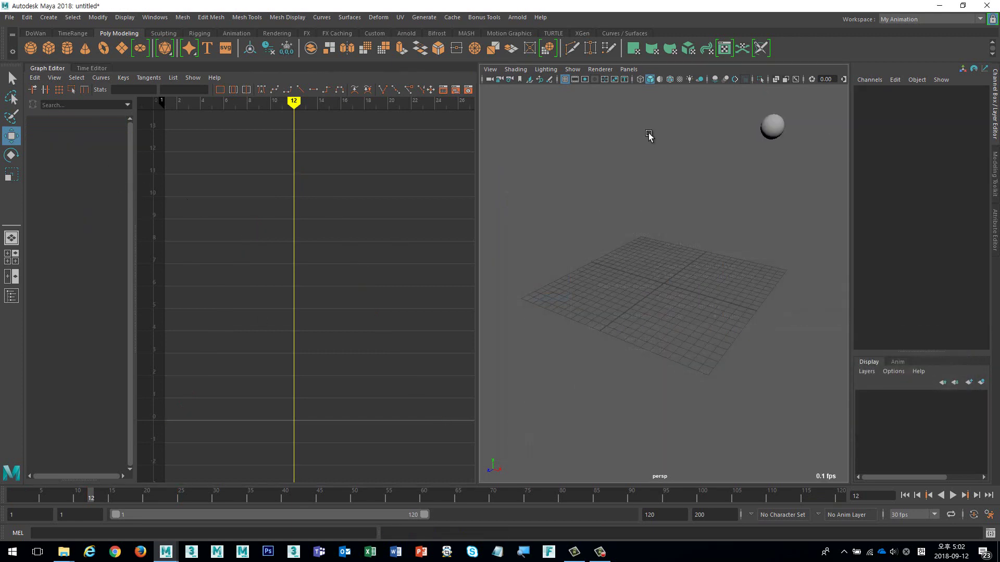
drag(708, 109, 763, 221)
click(88, 144)
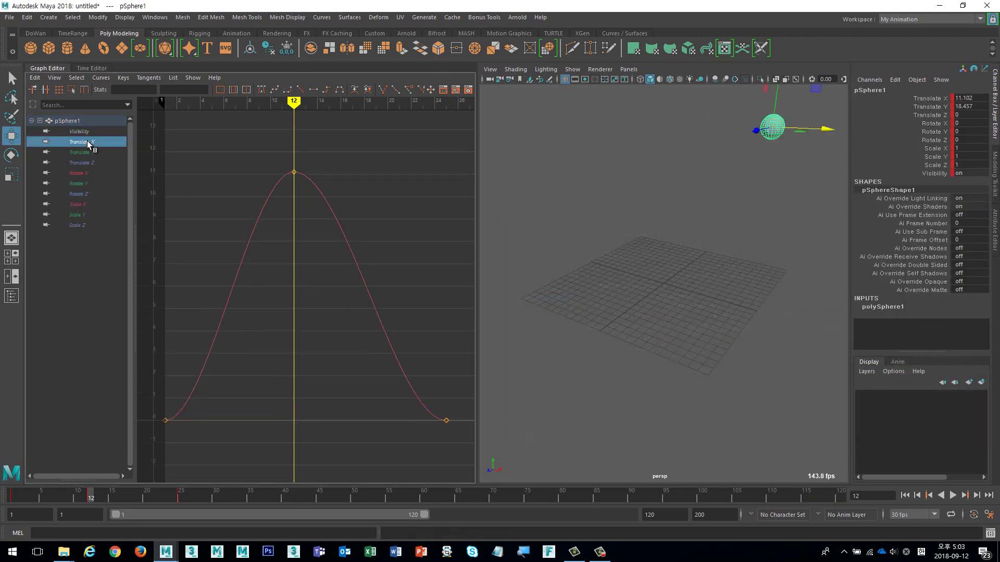
click(98, 133)
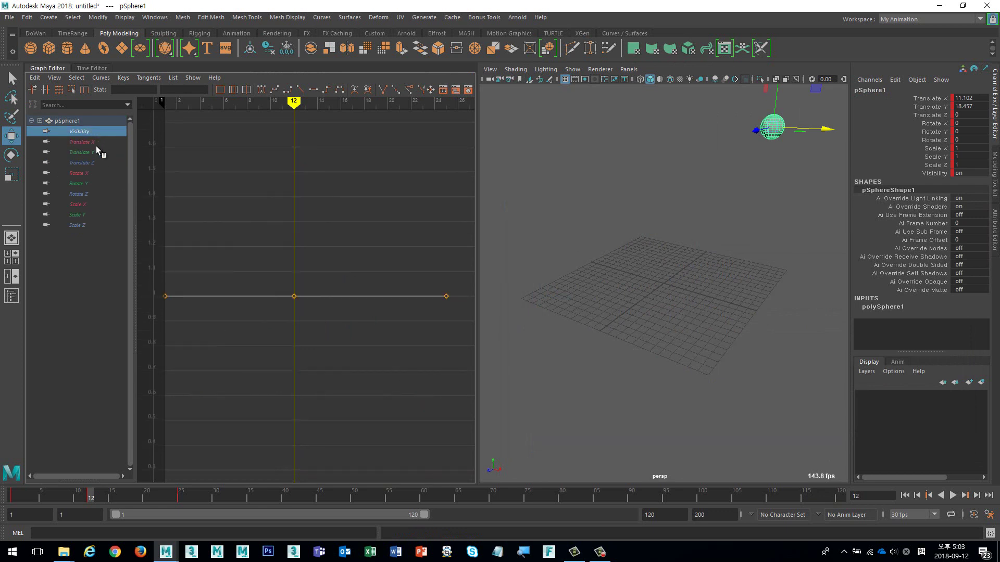
click(96, 144)
click(95, 151)
click(99, 140)
click(98, 149)
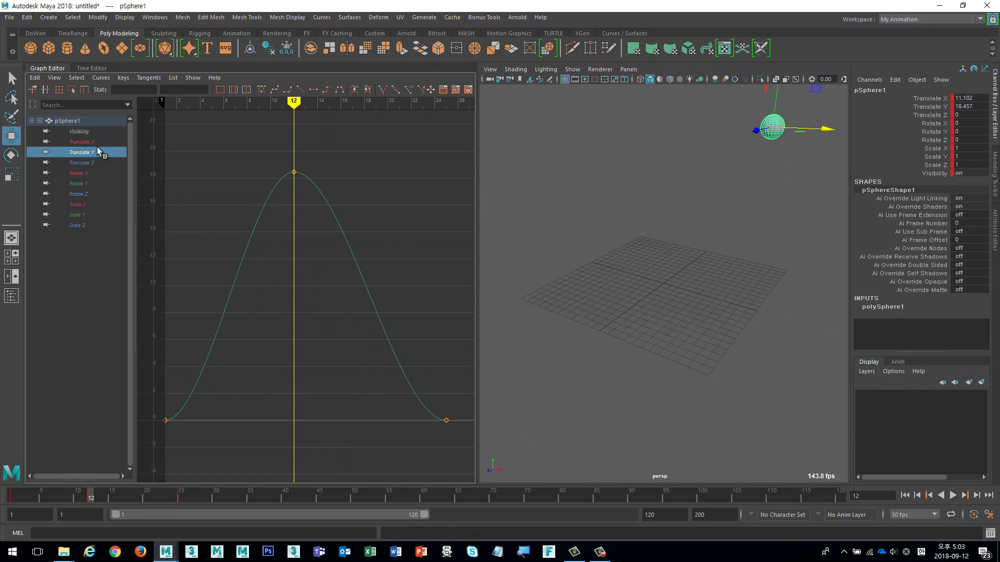
- Reopen the Animation preferences and examine the Graph Editor, Time Editor, Guide Lines and Camera Sequencer settings
click(989, 515)
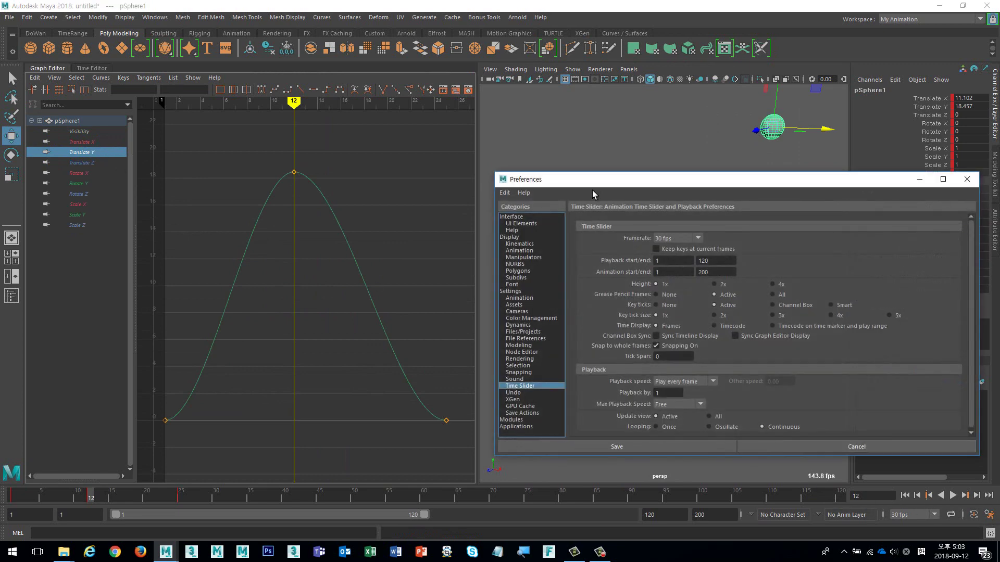
drag(592, 180, 465, 133)
click(392, 252)
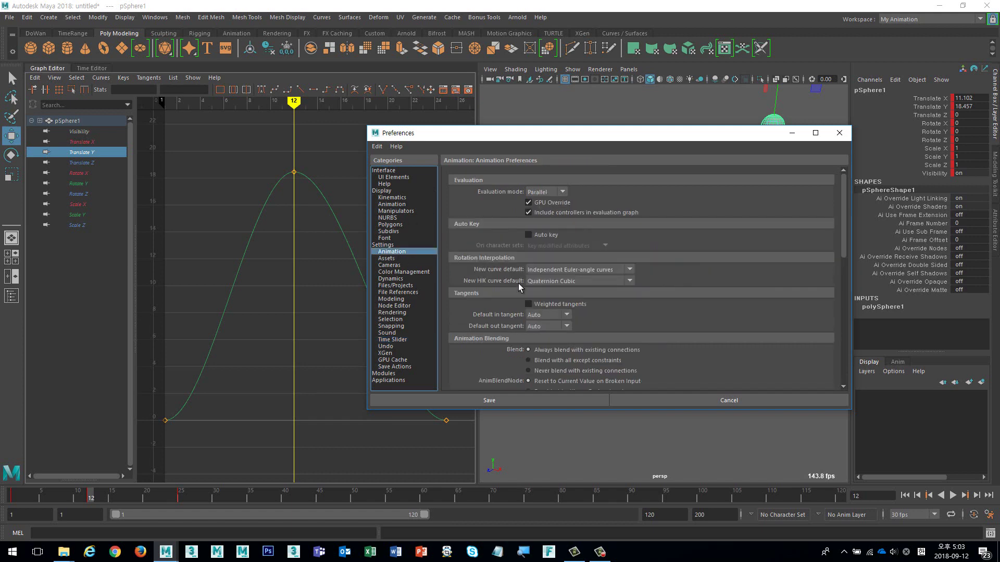
scroll(620, 303, down, 5)
scroll(618, 304, down, 3)
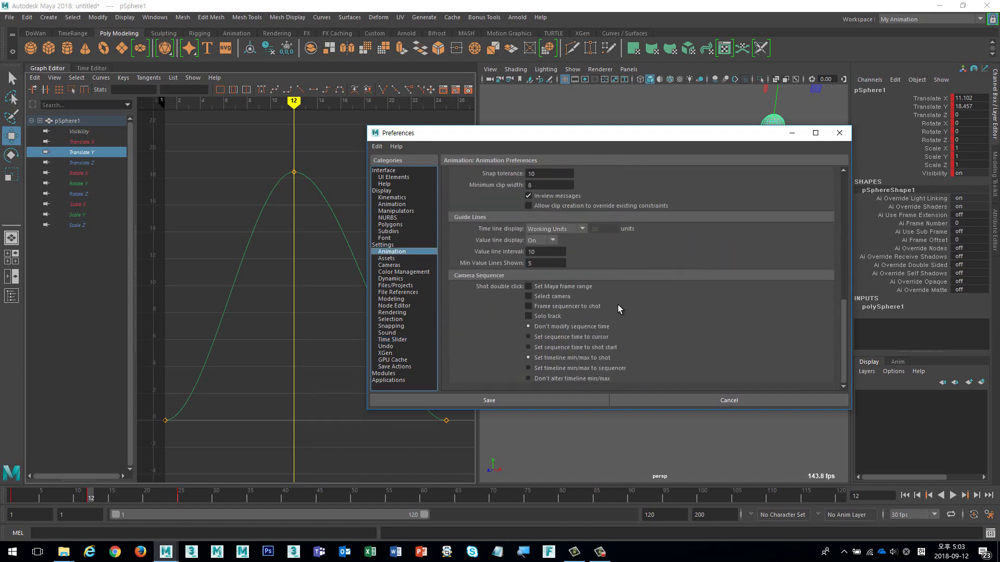
scroll(616, 302, up, 8)
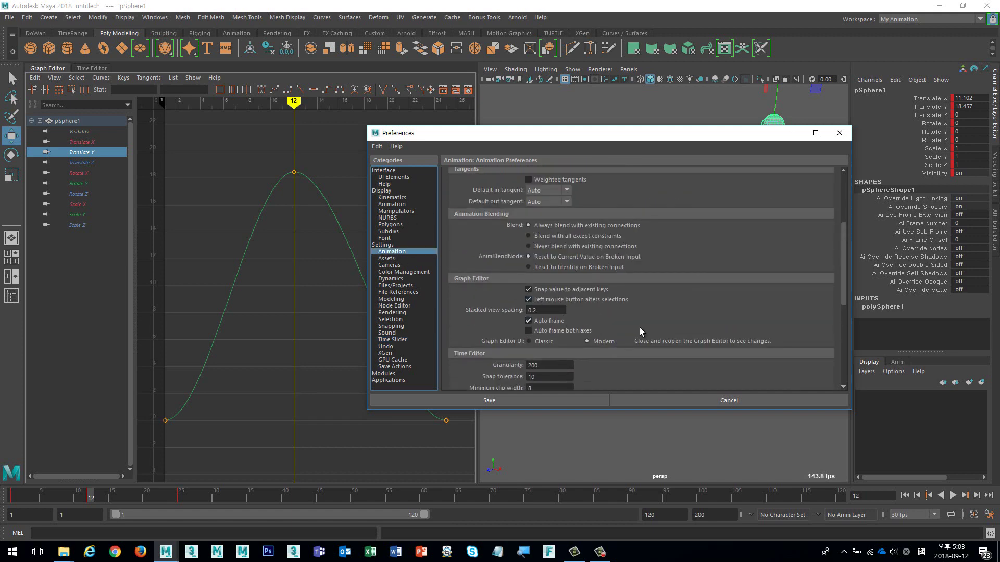
scroll(639, 327, down, 2)
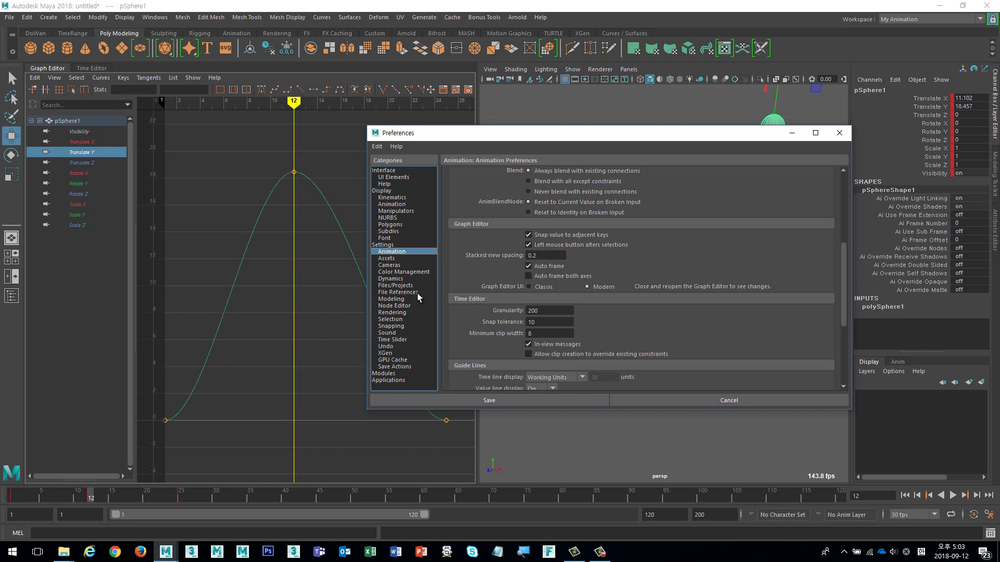
scroll(634, 313, down, 2)
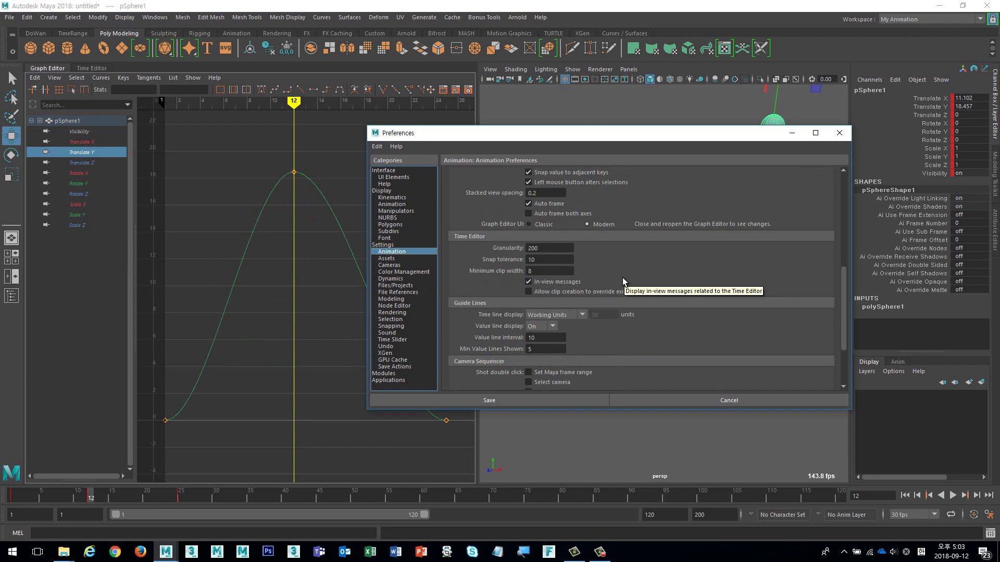
scroll(623, 277, down, 3)
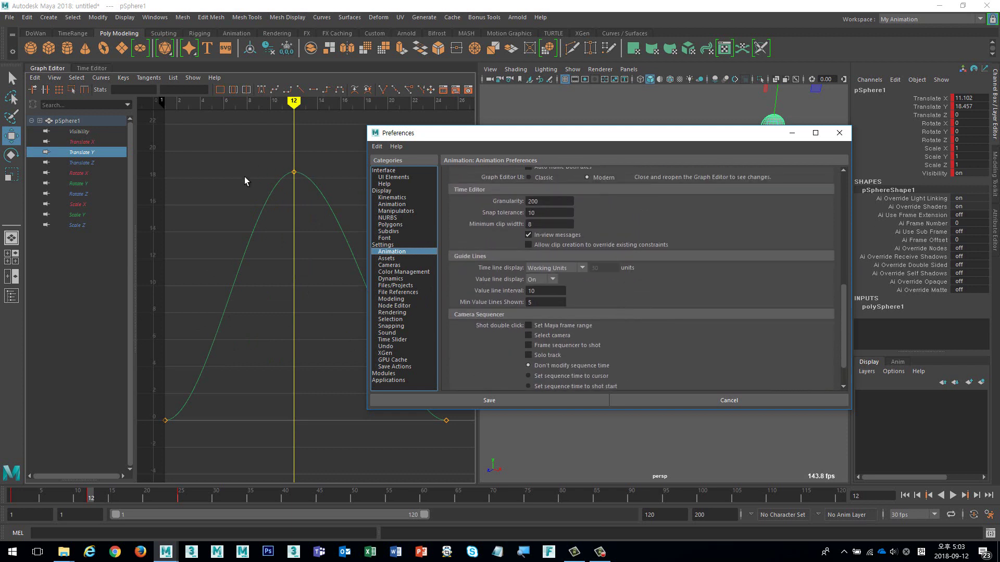
scroll(687, 314, down, 3)
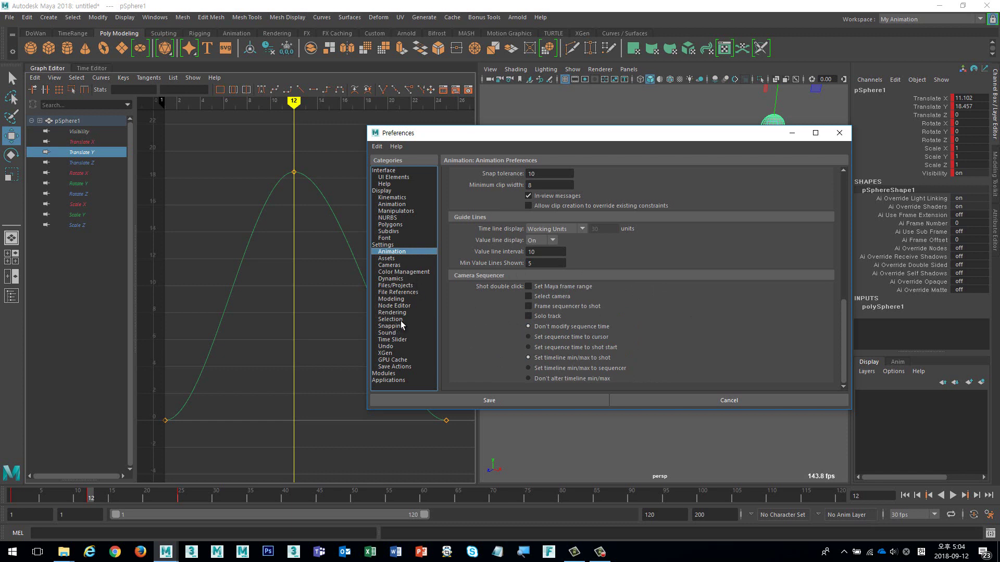
- Review the Files/Projects, File References, Undo and Save Actions preference categories
click(404, 285)
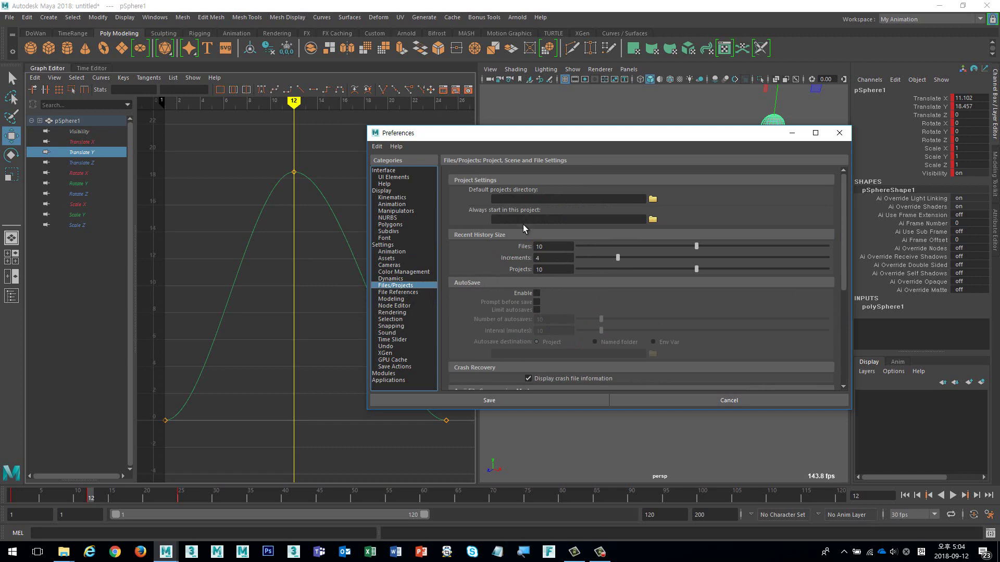
click(406, 293)
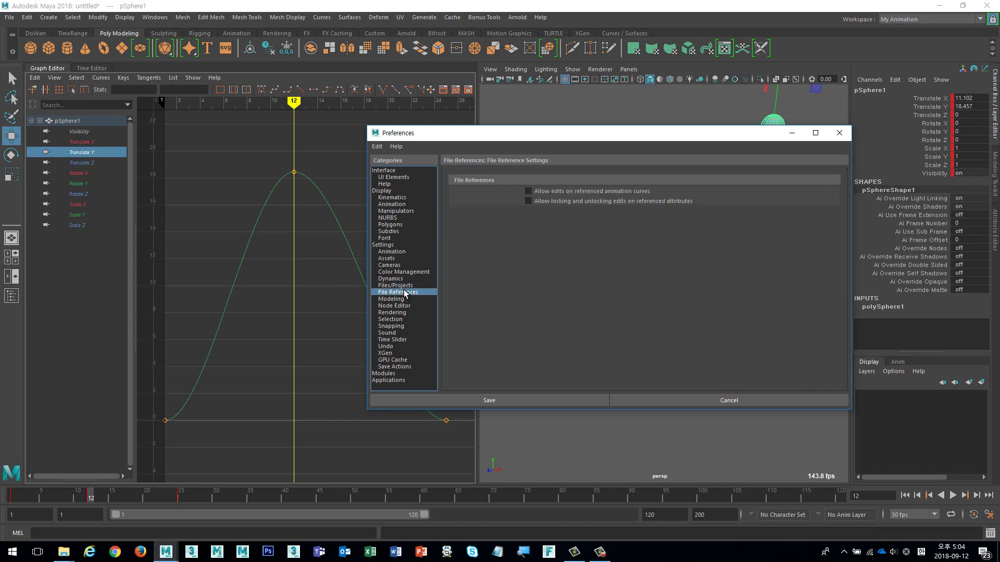
click(391, 348)
click(408, 367)
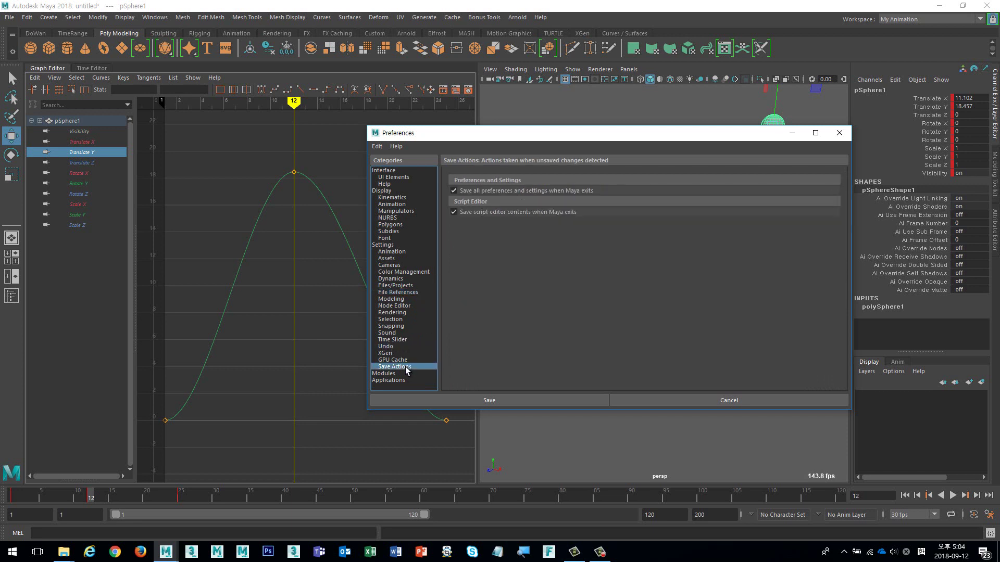
- Set the undo queue to Infinite in the Undo preferences, and return to the Save Actions category
click(401, 353)
click(395, 346)
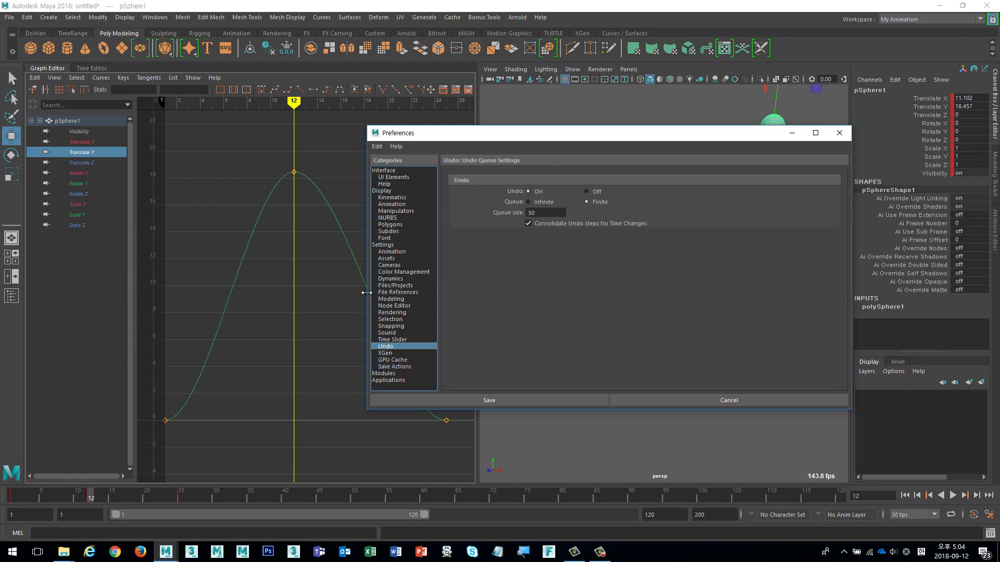
click(539, 202)
click(395, 365)
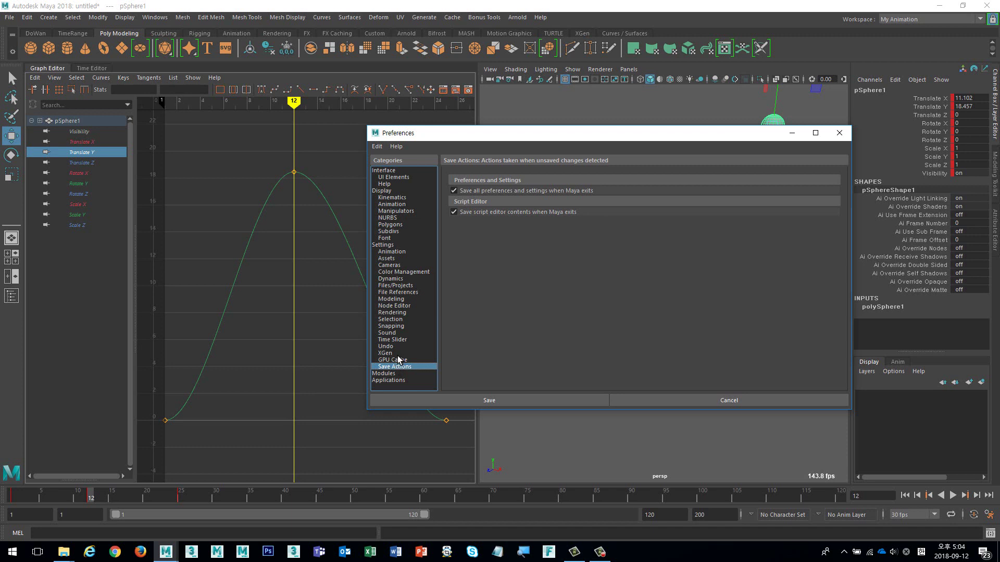
- Try AutoSave in the Files/Projects preferences with and without Limit autosaves, and turn AutoSave off again
click(395, 286)
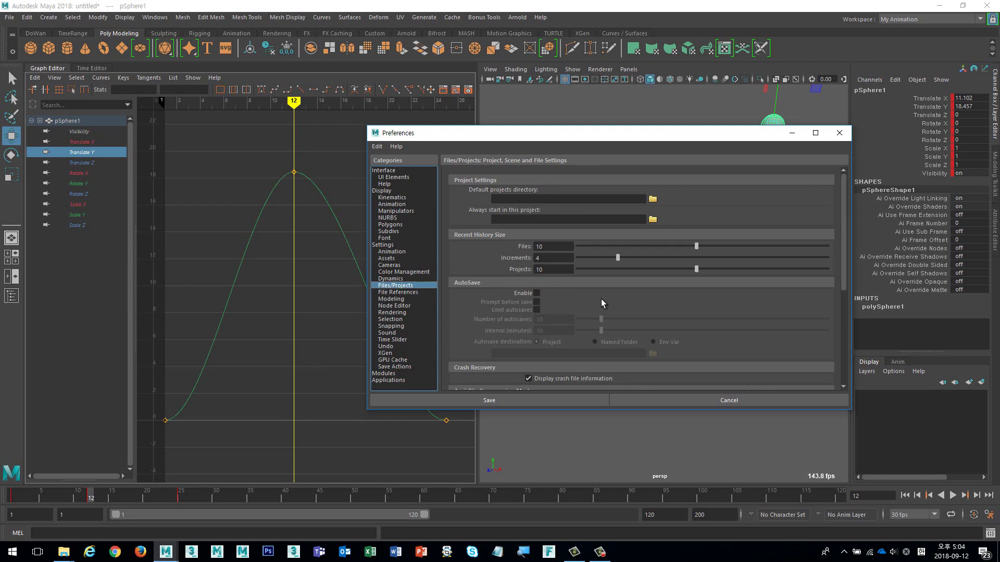
click(536, 294)
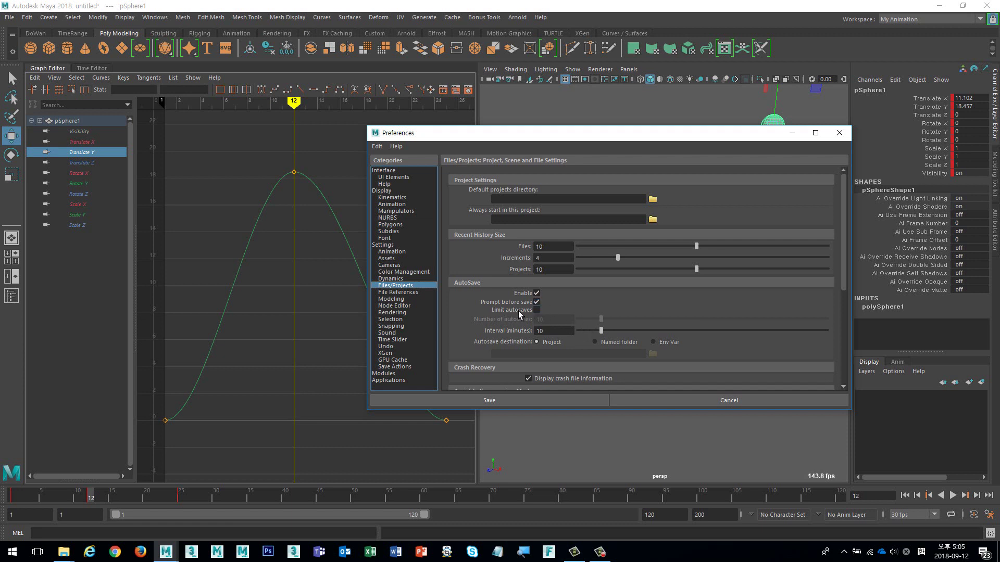
click(537, 310)
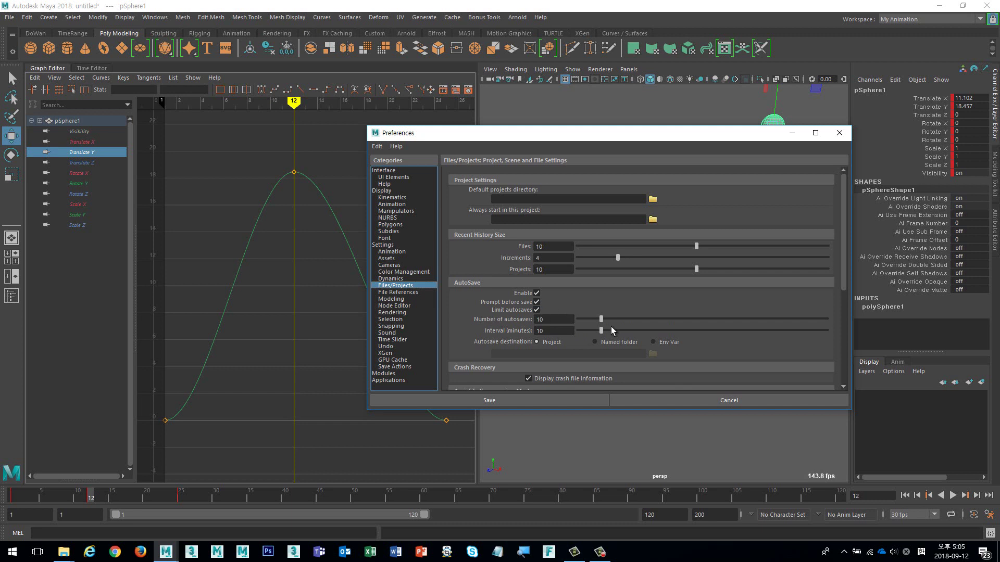
click(536, 311)
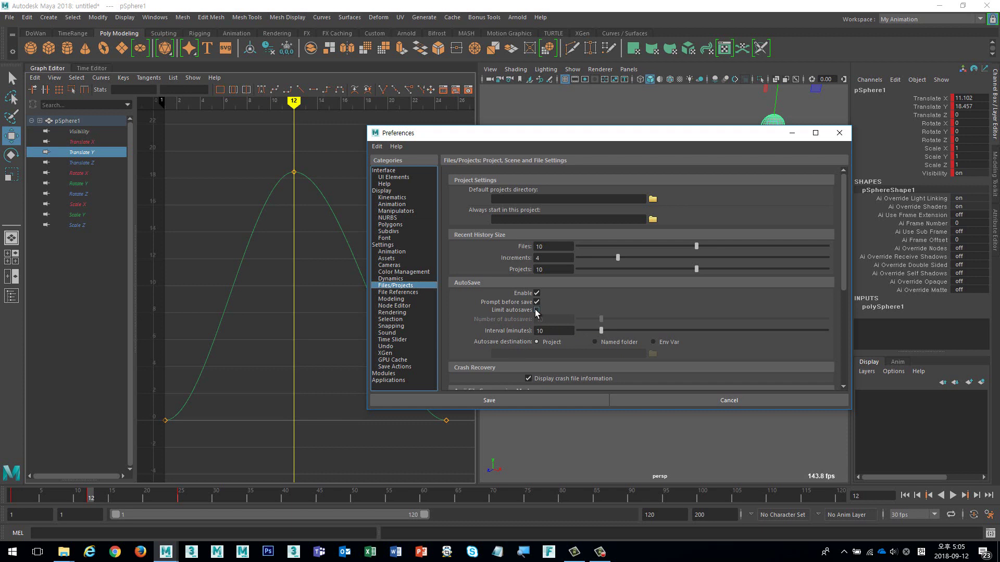
click(536, 310)
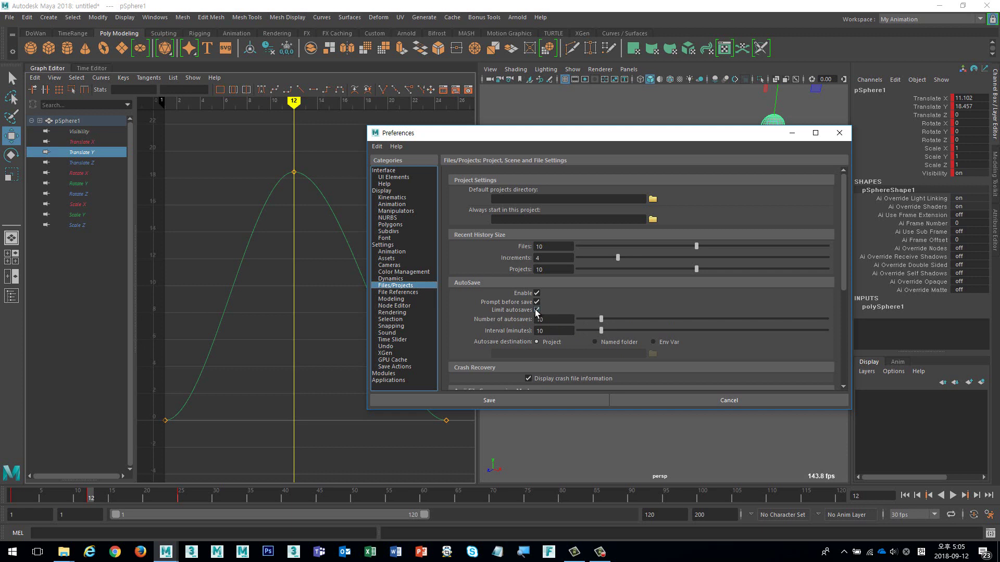
click(537, 310)
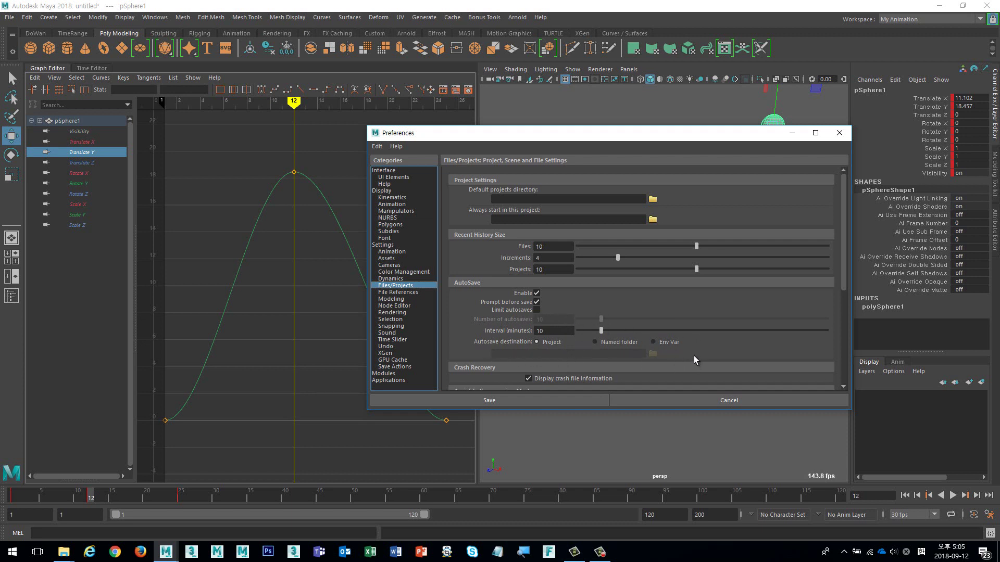
click(536, 293)
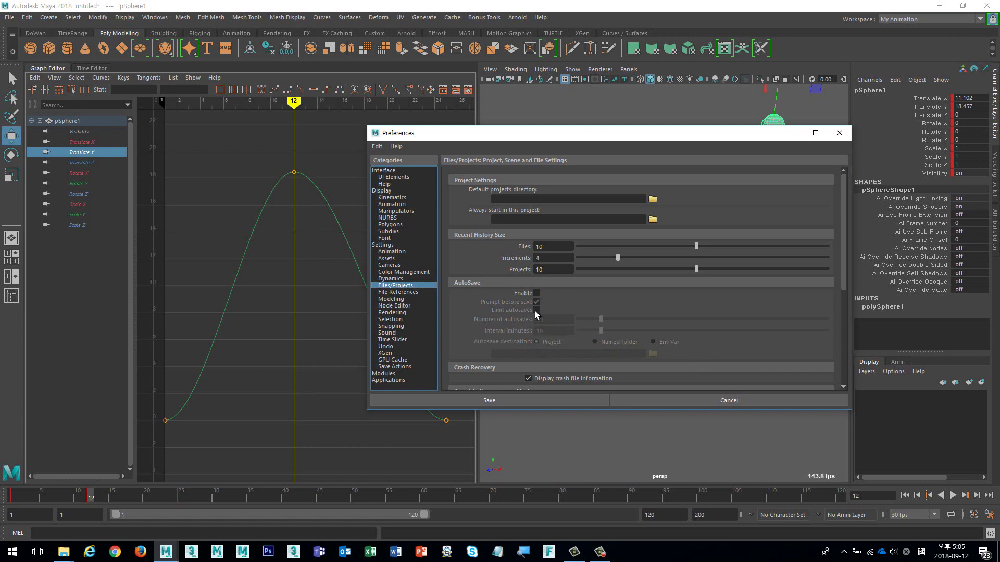
- Examine the Incremental save setting in the Save Scene options, cancel those options, and close the Preferences window
click(10, 17)
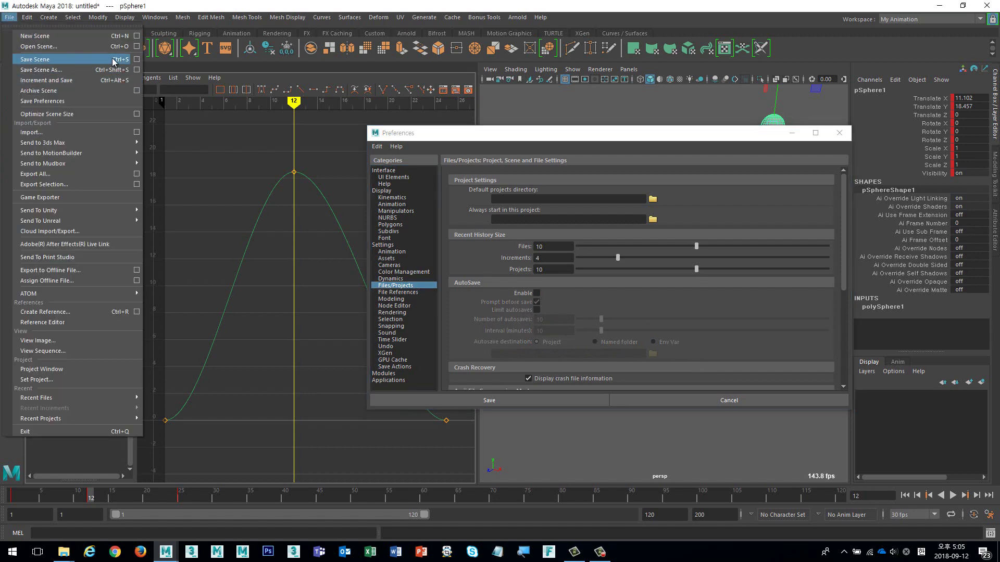
click(137, 59)
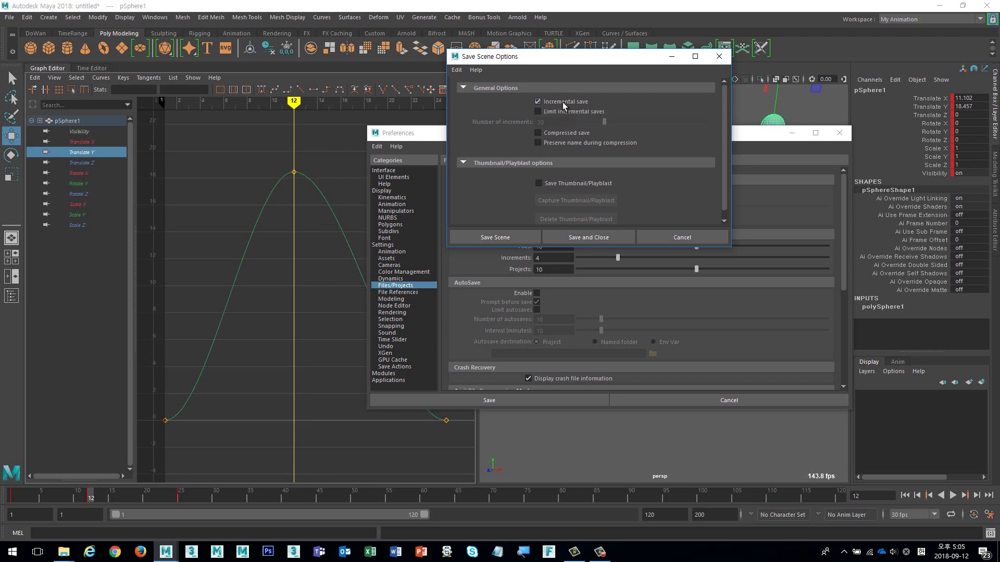
click(680, 237)
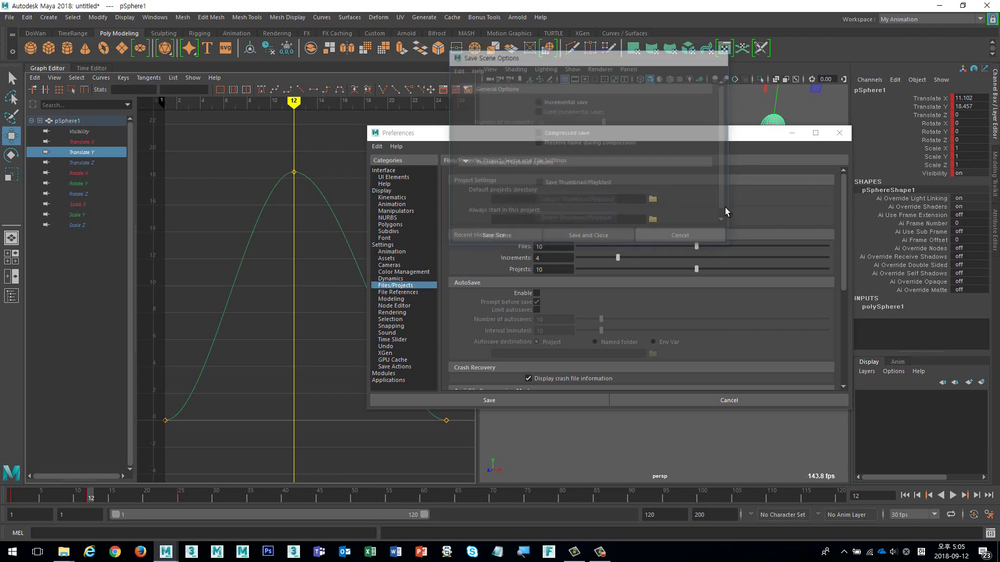
click(840, 136)
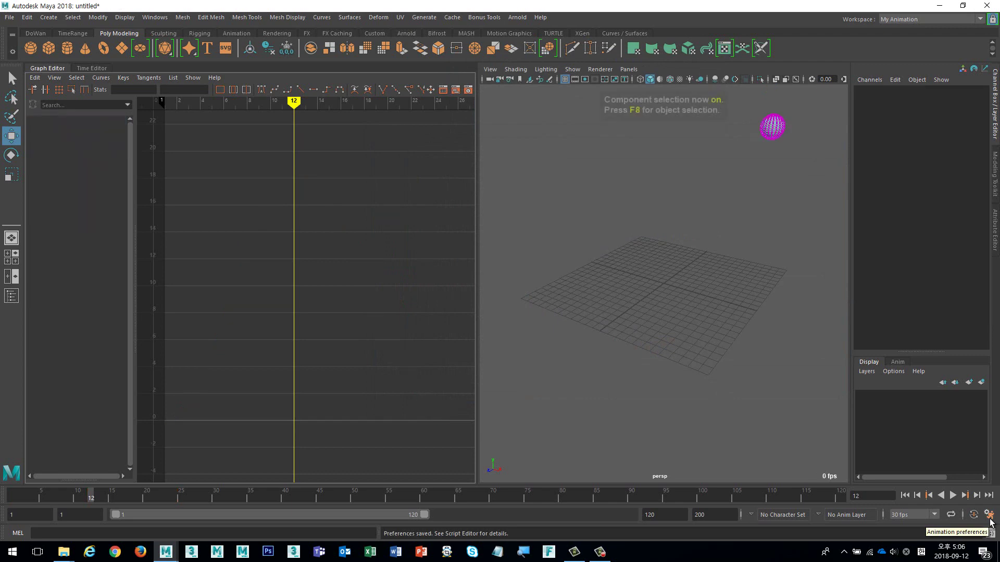
- Open the Time Slider preferences and try the 2x and 4x timeline heights, returning Height to 1x
click(989, 514)
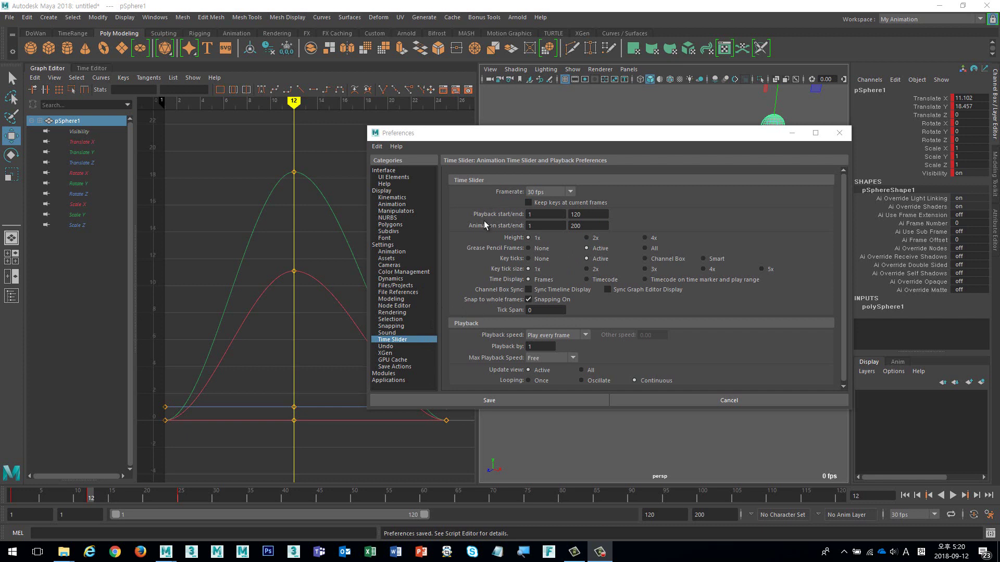
click(552, 204)
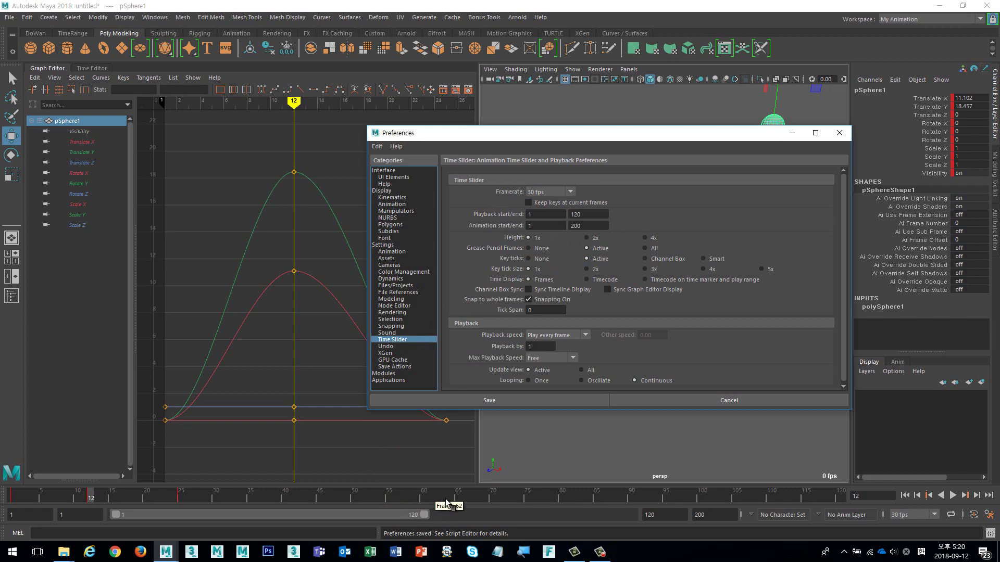
click(587, 237)
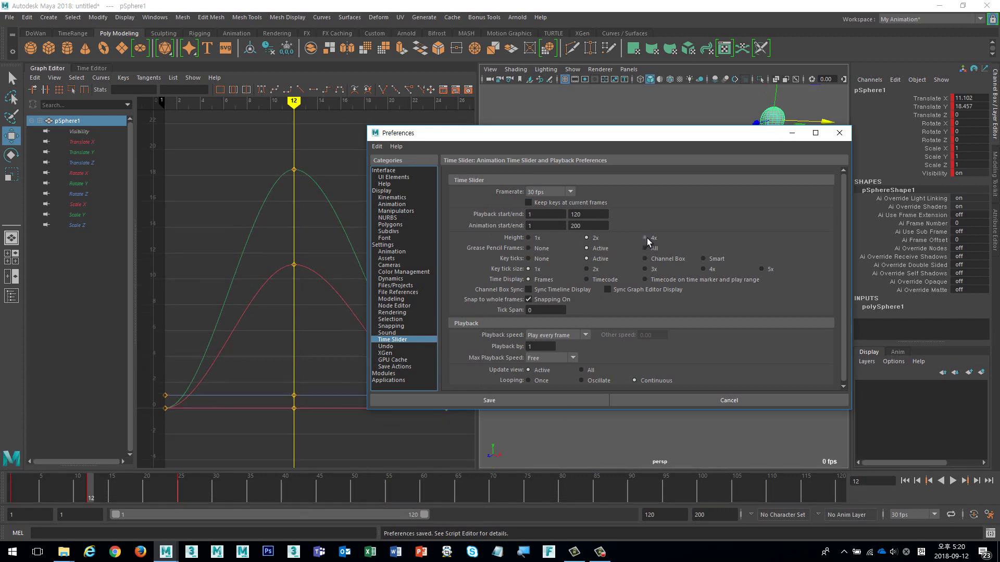
click(645, 238)
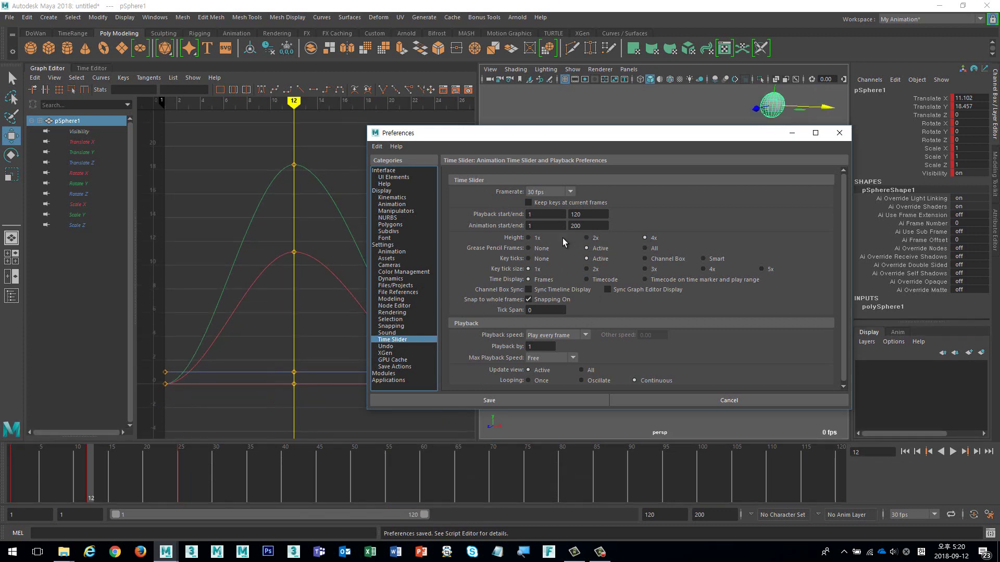
click(536, 239)
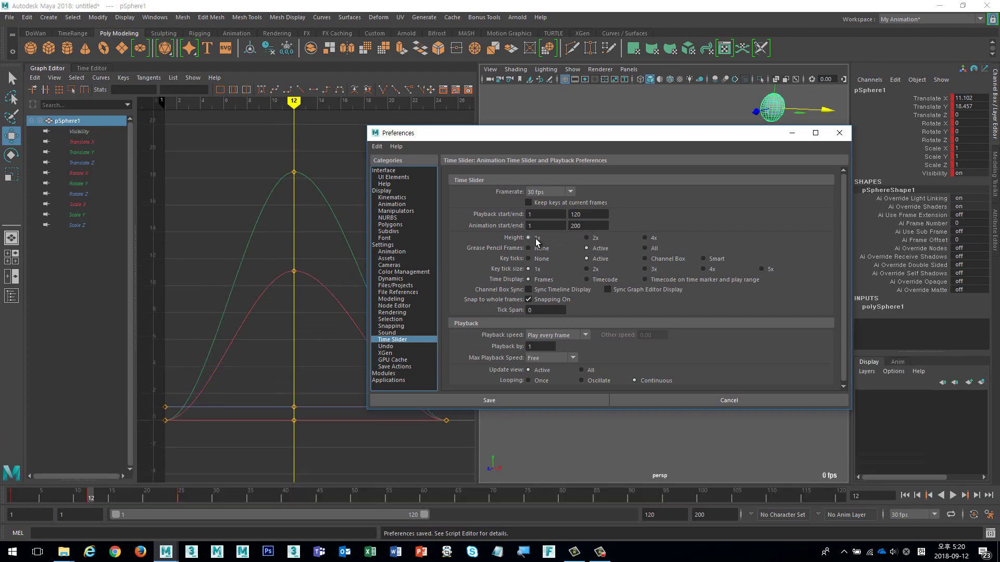
click(588, 238)
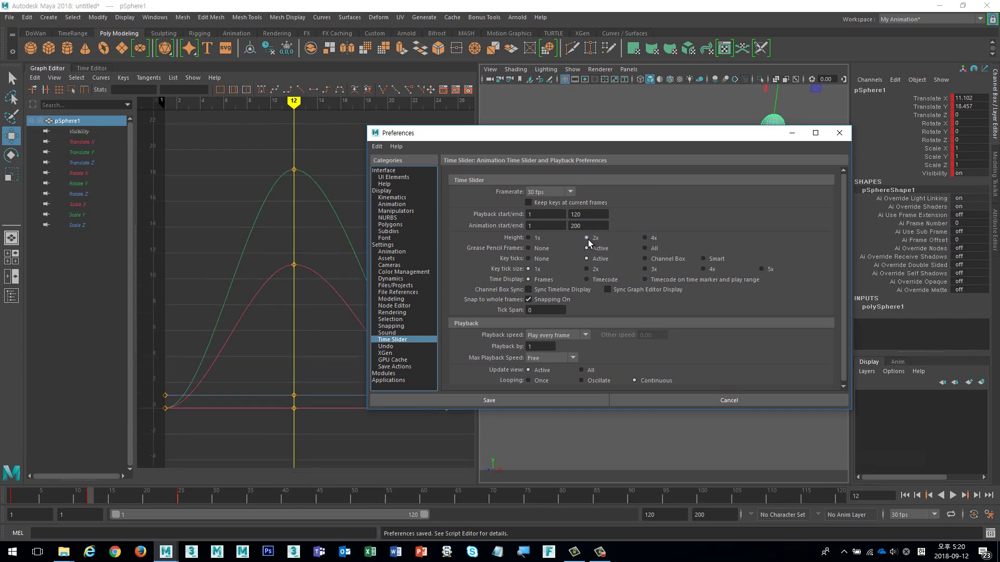
click(534, 241)
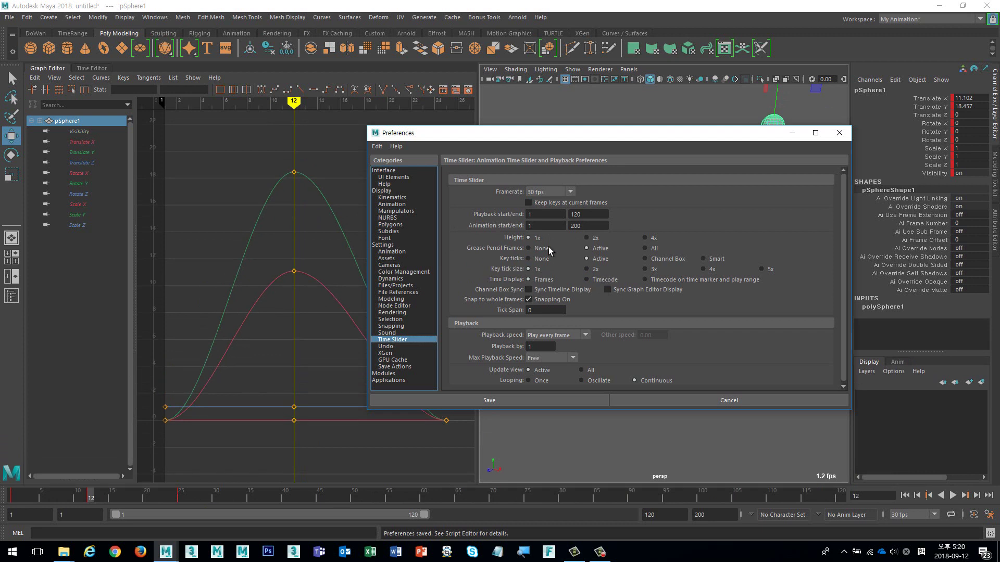
- Open the Grease Pencil tool, and move its toolbar and the Preferences window clear of the perspective view
drag(548, 137, 165, 201)
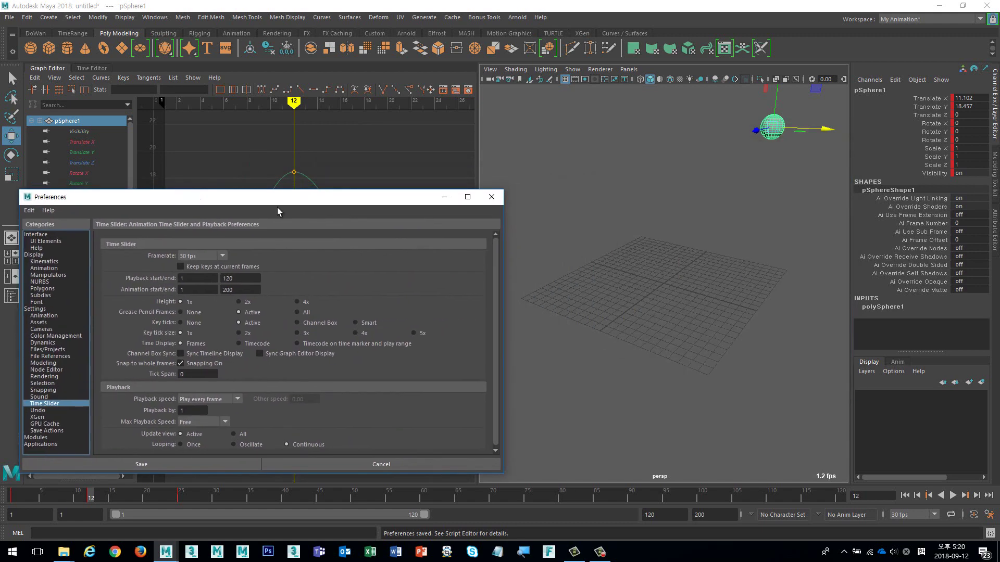
click(548, 79)
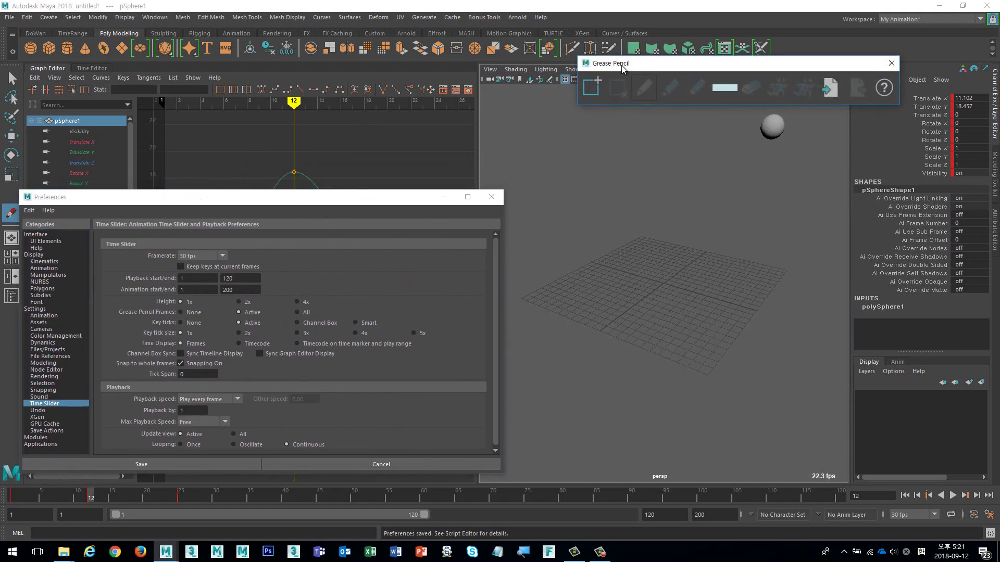
drag(623, 68, 131, 58)
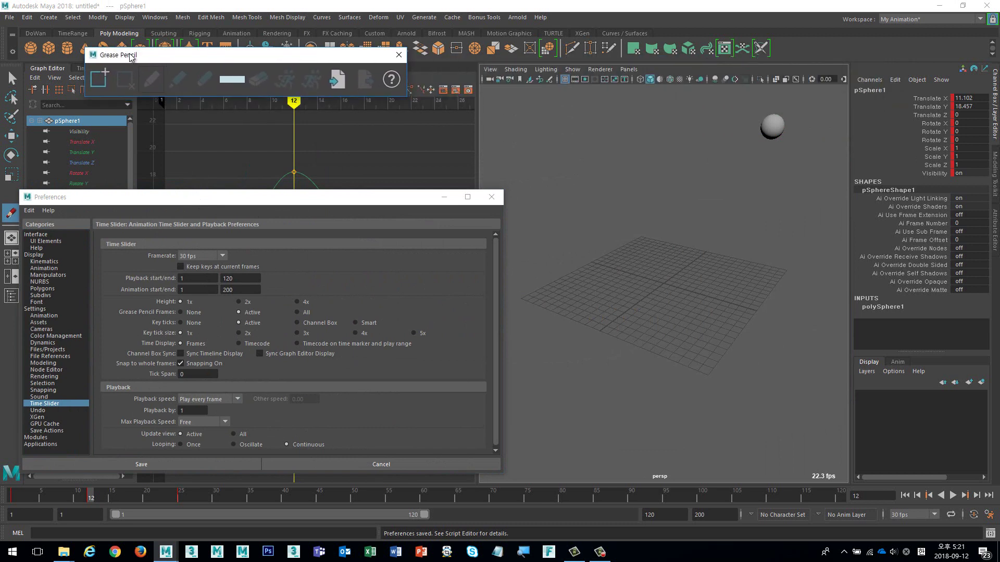
drag(131, 57, 131, 57)
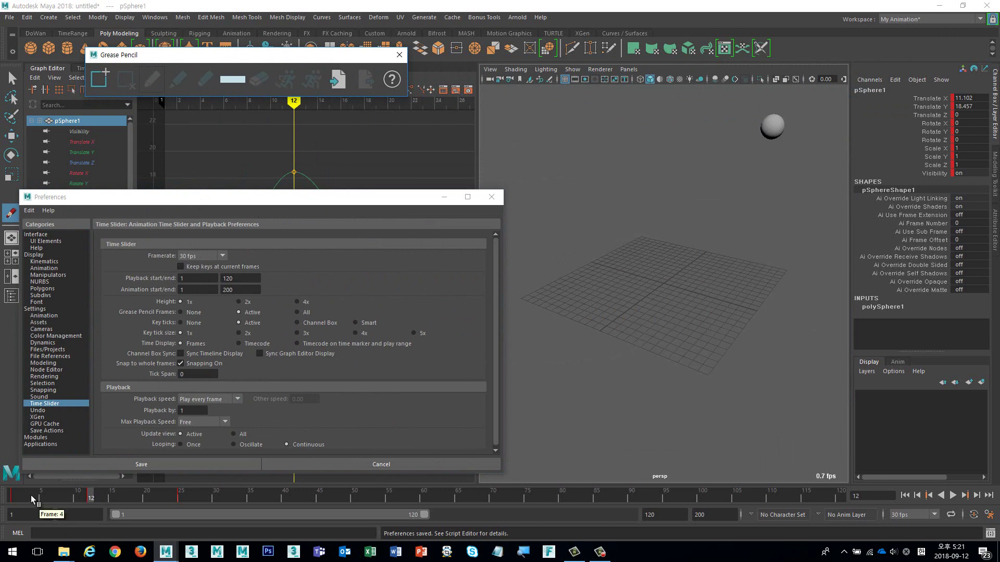
- Add a Grease Pencil frame at frame 1 and draw a freehand circle in the empty space beyond the grid
key(alt+v)
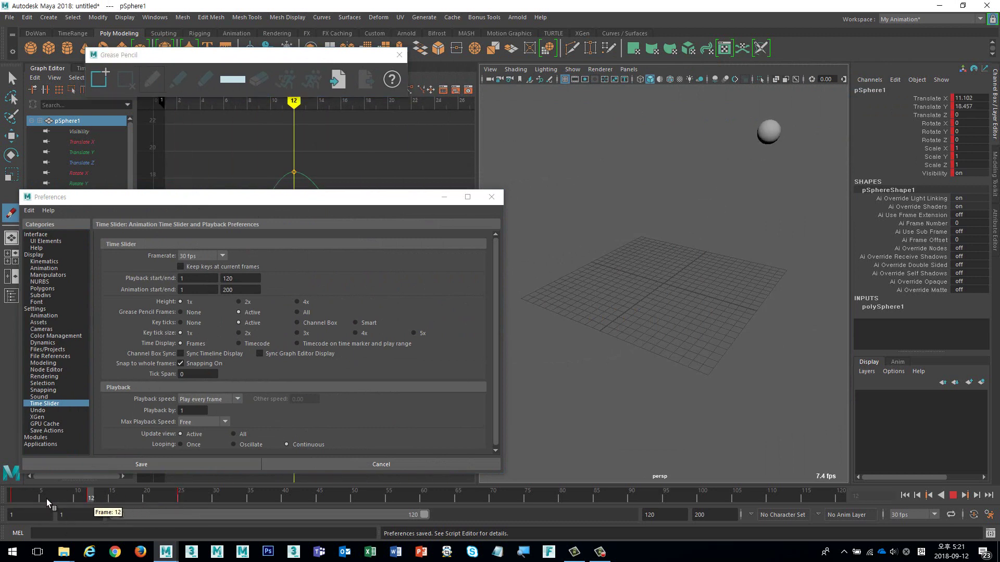
click(13, 498)
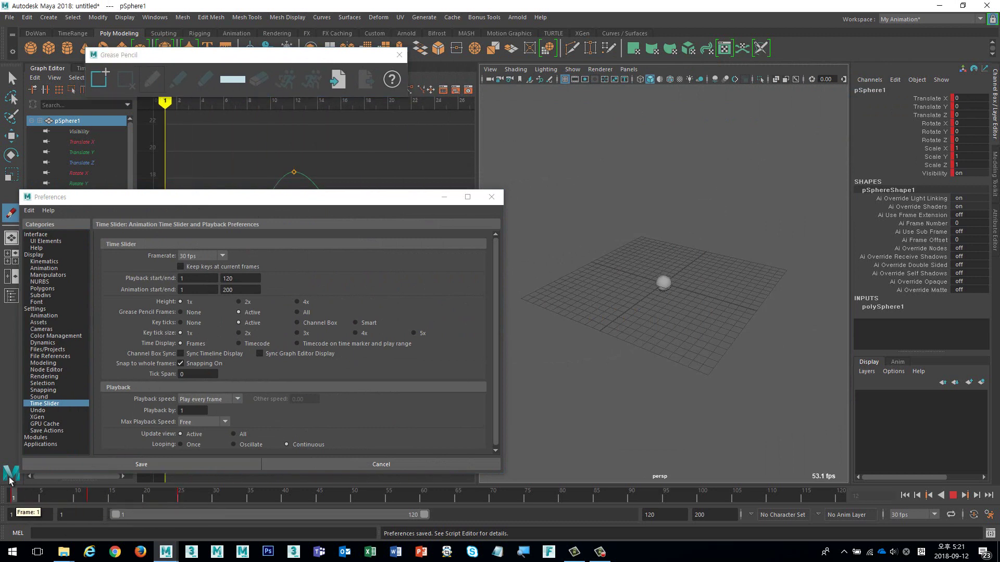
click(94, 79)
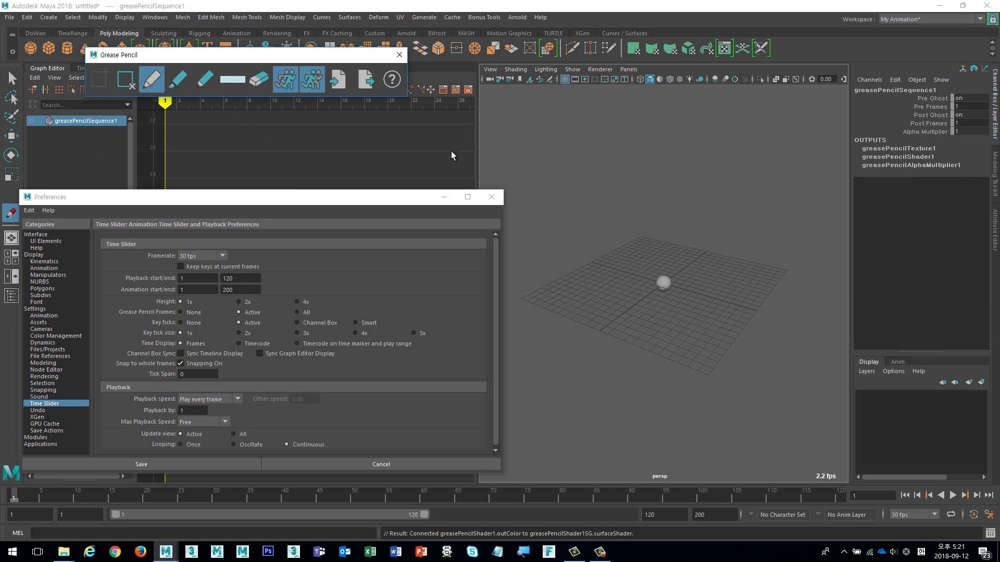
mouse_move(562, 167)
mouse_down()
mouse_move(527, 158)
mouse_move(561, 124)
mouse_move(561, 168)
mouse_up()
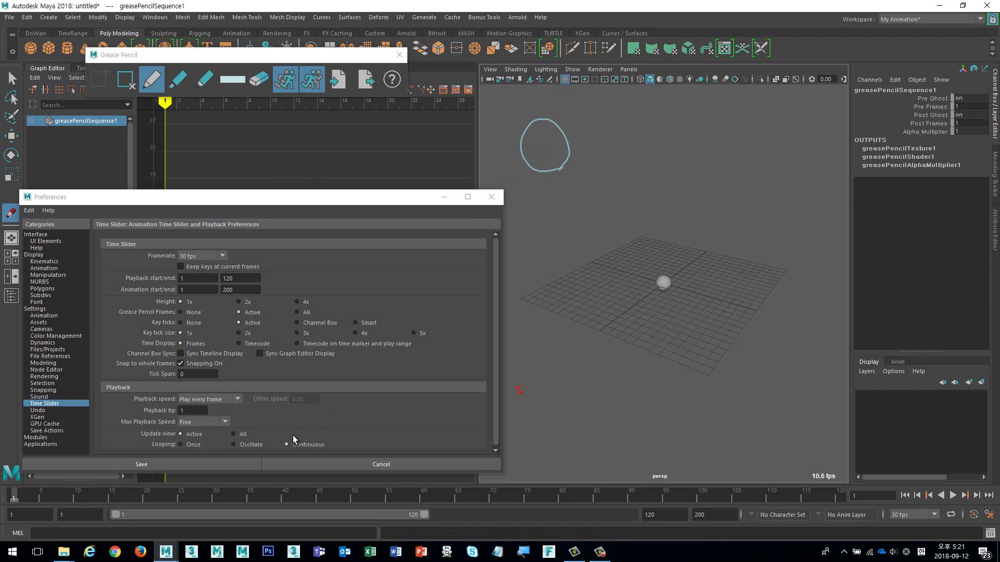
- Add a Grease Pencil frame at frame 30 and draw a second circle on the opposite side of the perspective view
key(alt+v)
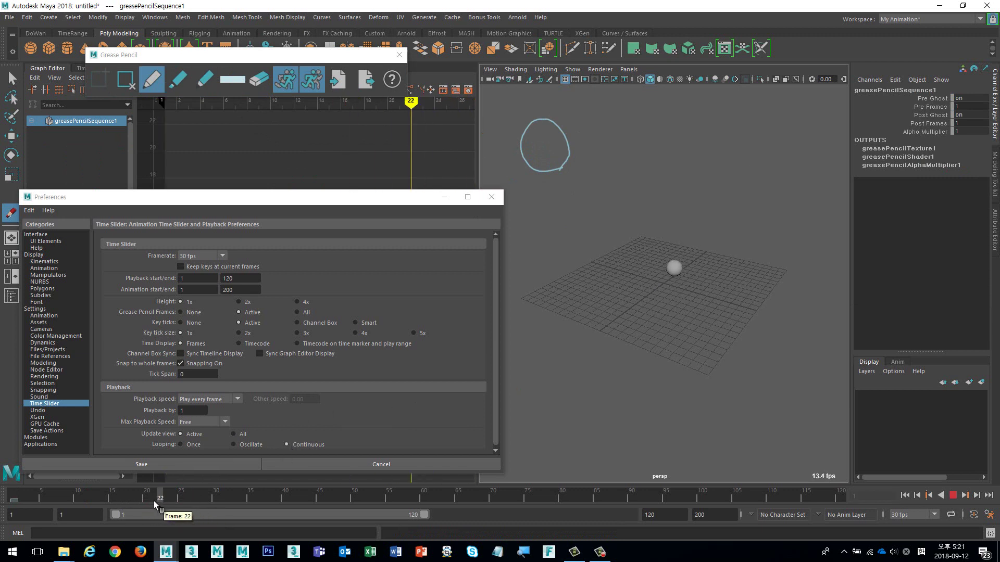
click(213, 509)
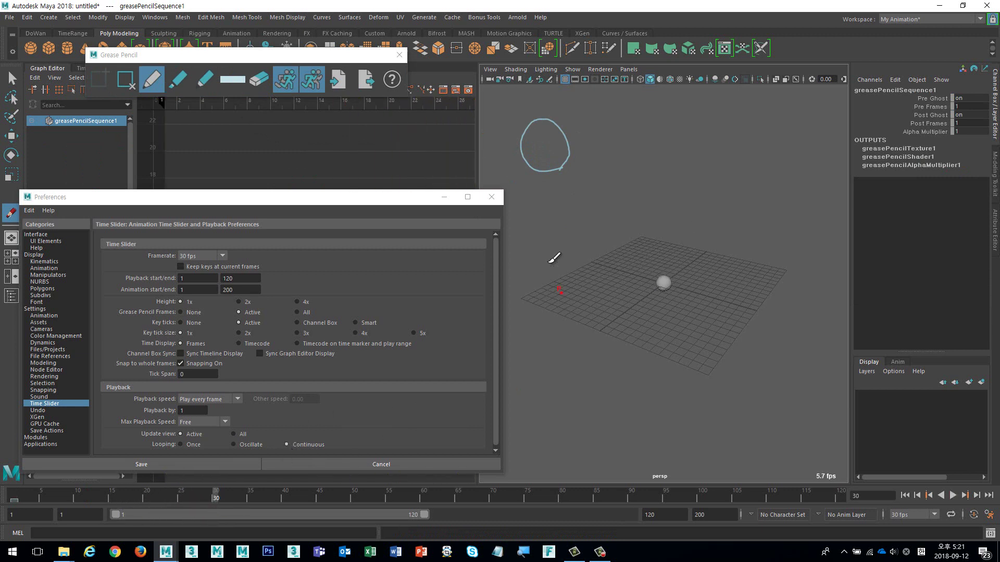
click(99, 78)
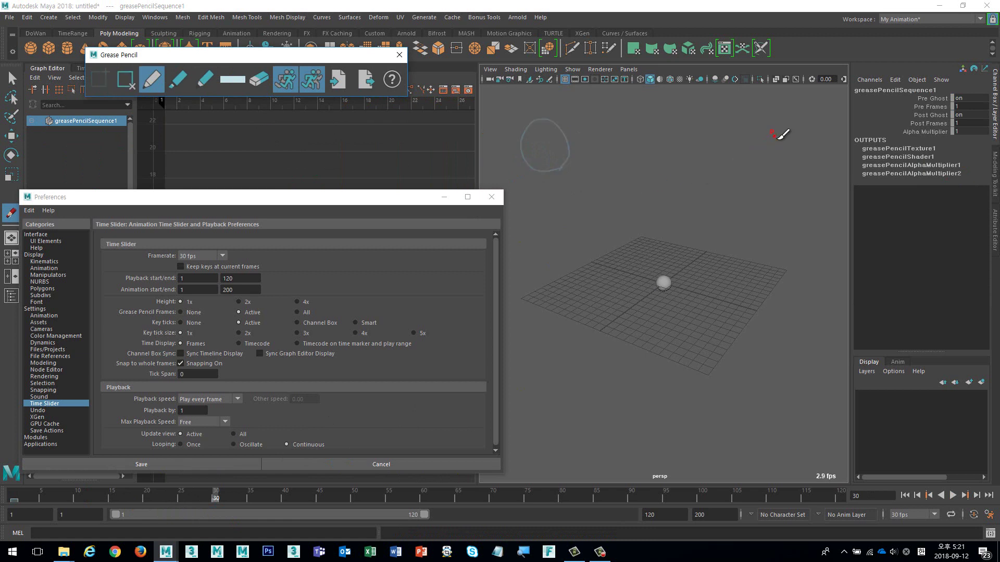
mouse_move(759, 151)
mouse_down()
mouse_move(763, 101)
mouse_move(778, 152)
mouse_up()
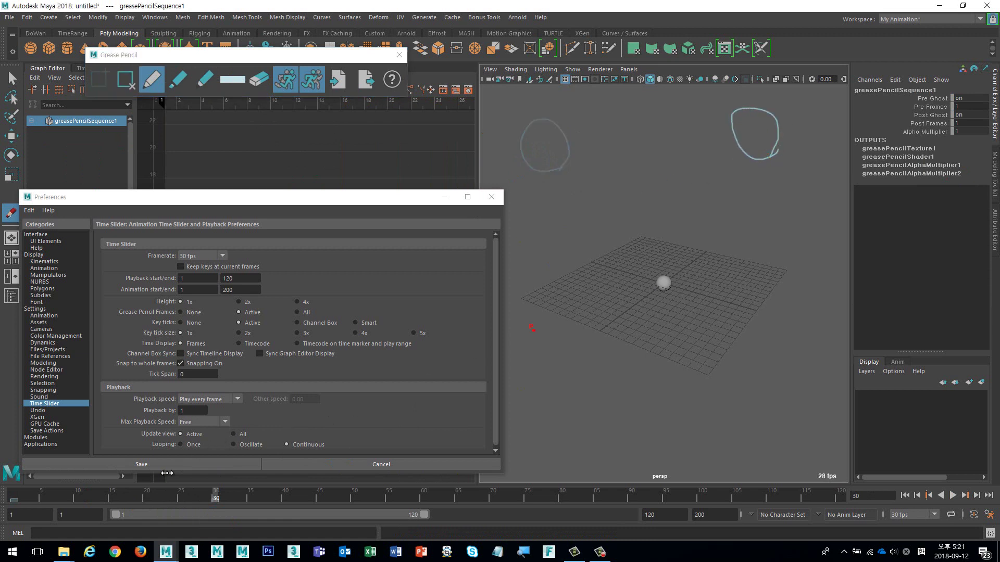
- Add a Grease Pencil frame at frame 15 with a circle over the grid, and scrub the early frames to check the ghosting
drag(166, 496, 111, 494)
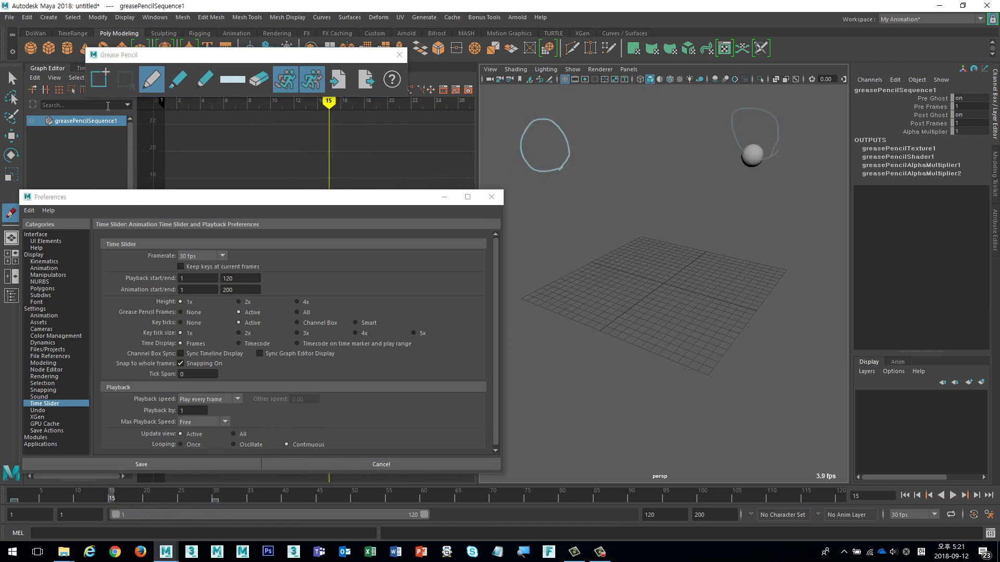
mouse_move(653, 298)
mouse_down()
mouse_move(643, 288)
mouse_move(670, 285)
mouse_move(648, 294)
mouse_up()
drag(97, 491, 64, 494)
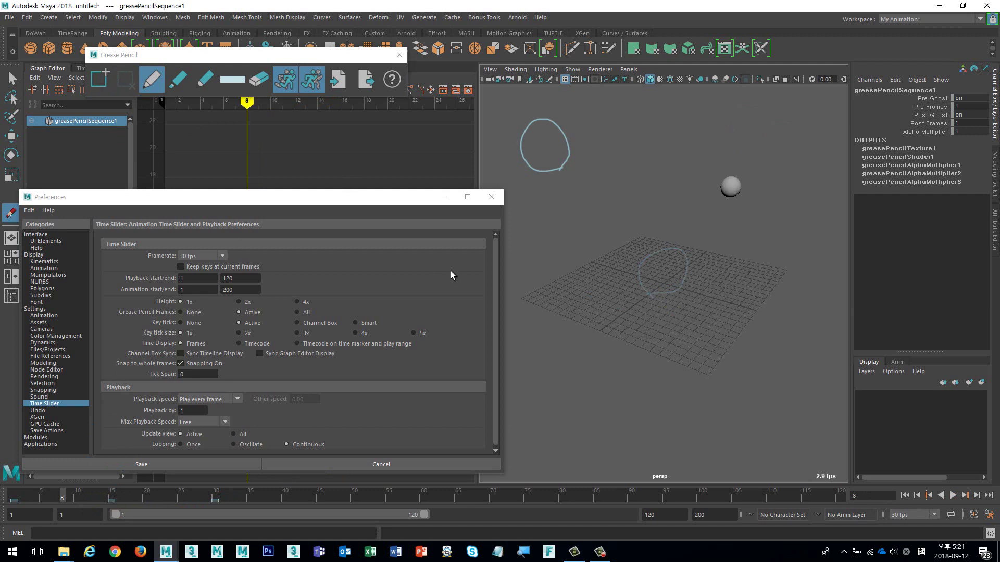
drag(50, 495, 27, 500)
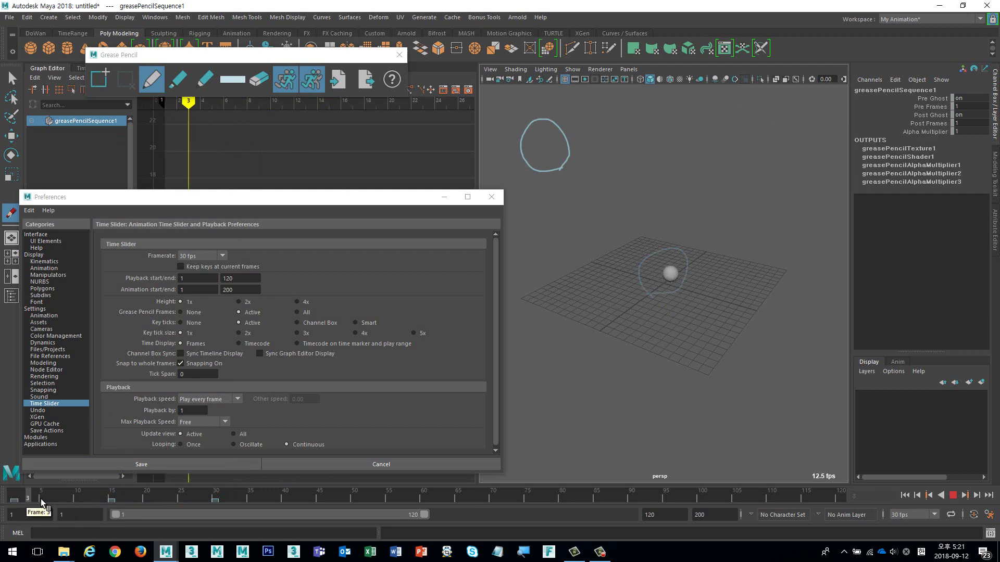
key(alt+v)
- Add a Grease Pencil frame at frame 19, and draw a red looping curve with an arrowhead leading away from the sphere
mouse_move(149, 501)
mouse_down()
mouse_move(1, 503)
mouse_move(141, 502)
mouse_up()
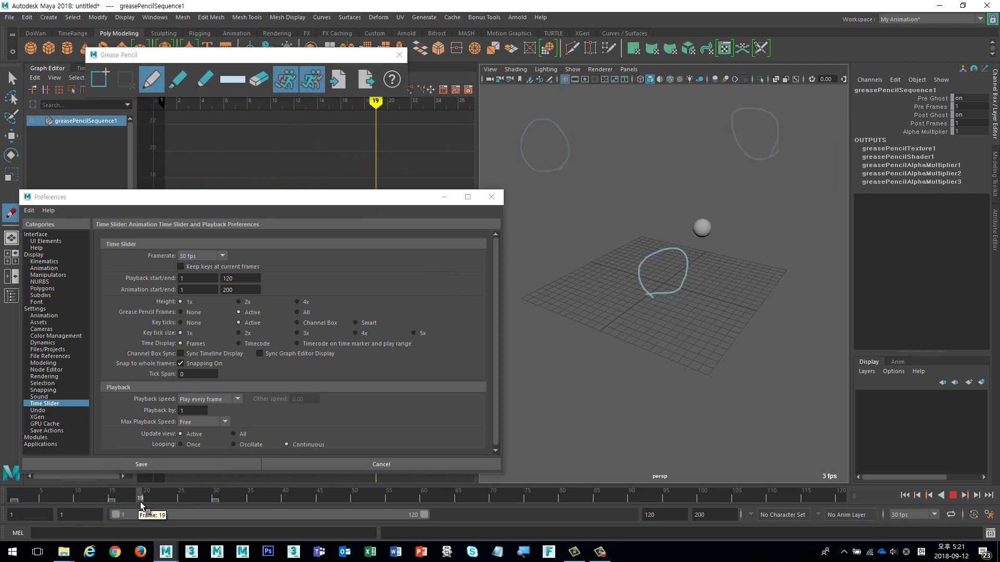
click(226, 88)
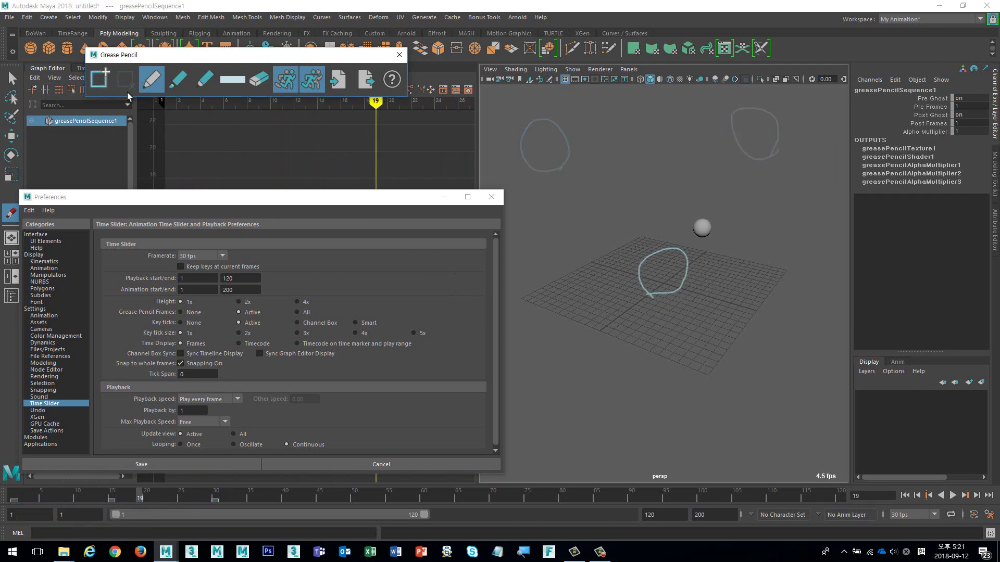
click(231, 79)
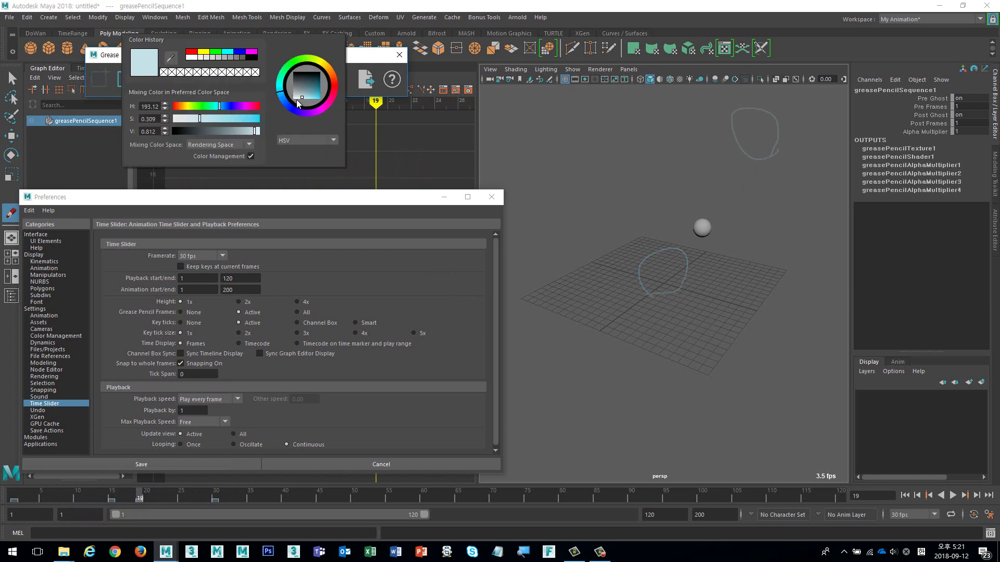
click(191, 52)
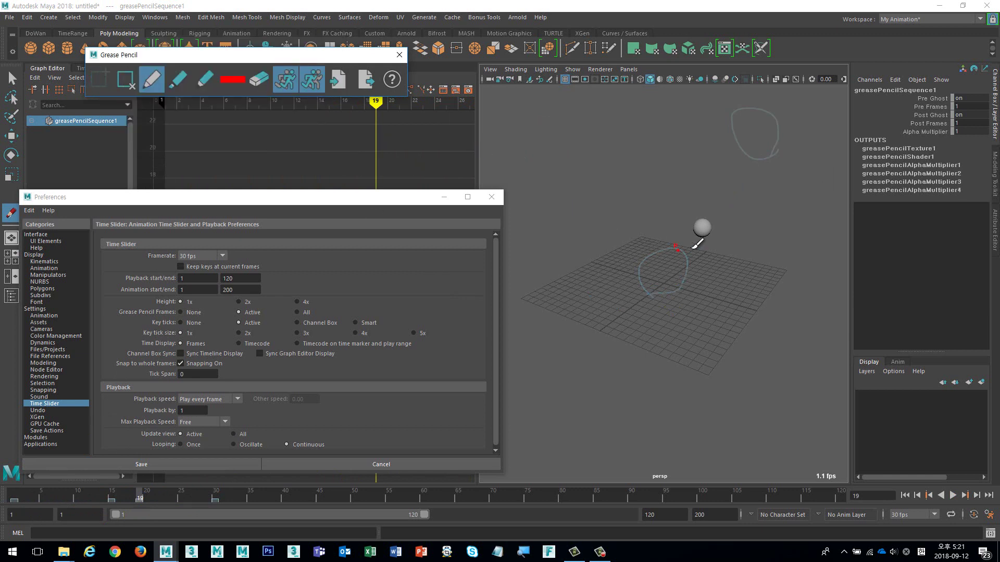
mouse_move(717, 242)
mouse_down()
mouse_move(705, 208)
mouse_move(724, 237)
mouse_move(704, 225)
mouse_move(652, 150)
mouse_move(597, 109)
mouse_move(574, 127)
mouse_move(594, 110)
mouse_move(623, 138)
mouse_up()
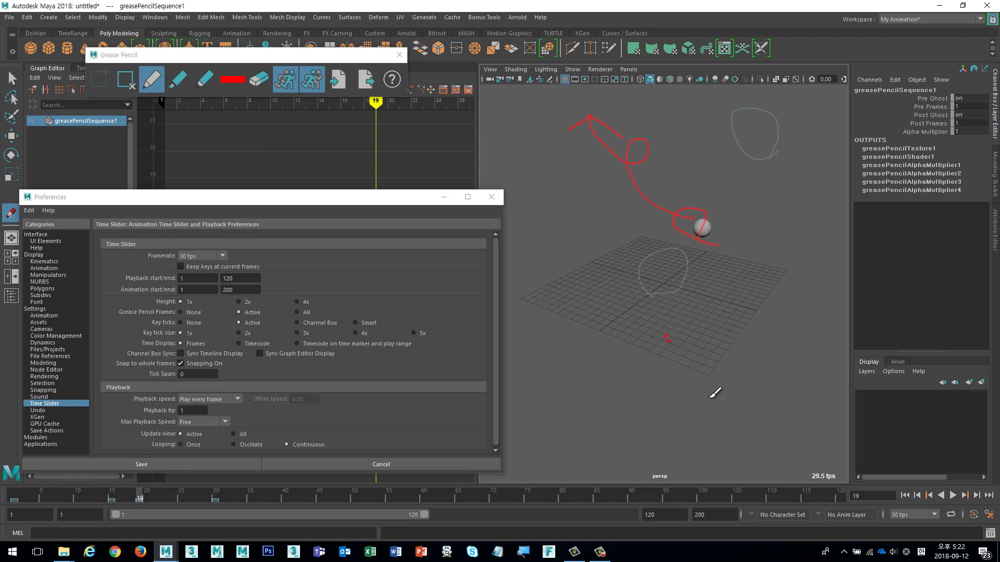
click(534, 189)
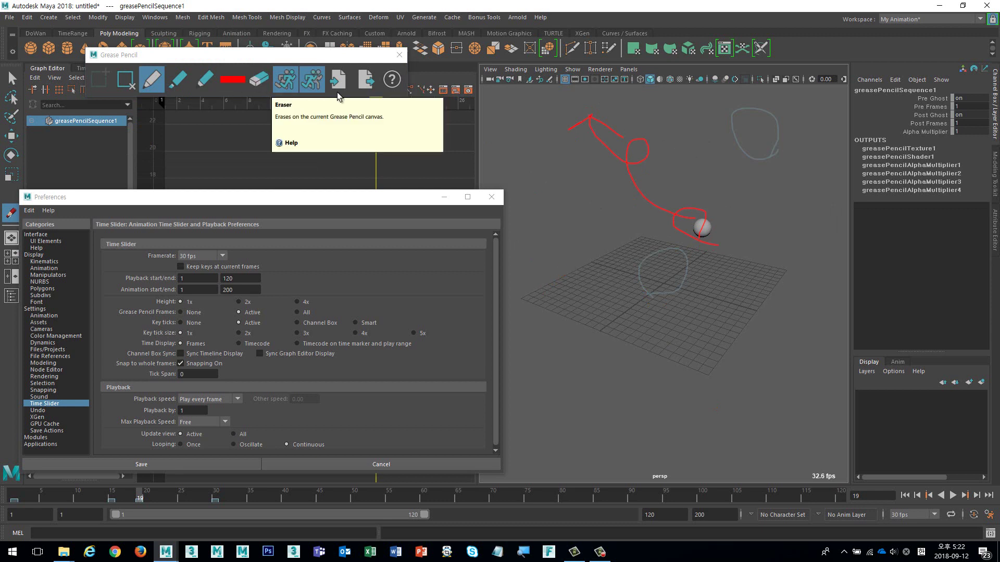
- Go to frame 17 and keep the Grease Pencil Frames preference on Active
mouse_move(125, 501)
mouse_down()
mouse_move(134, 502)
mouse_move(77, 495)
mouse_move(174, 513)
mouse_move(125, 501)
mouse_up()
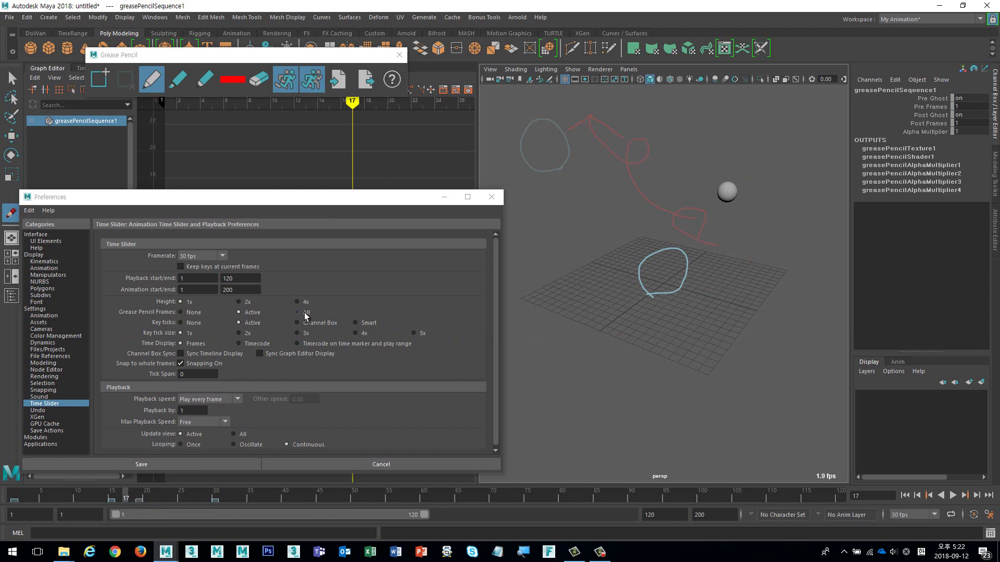
click(252, 313)
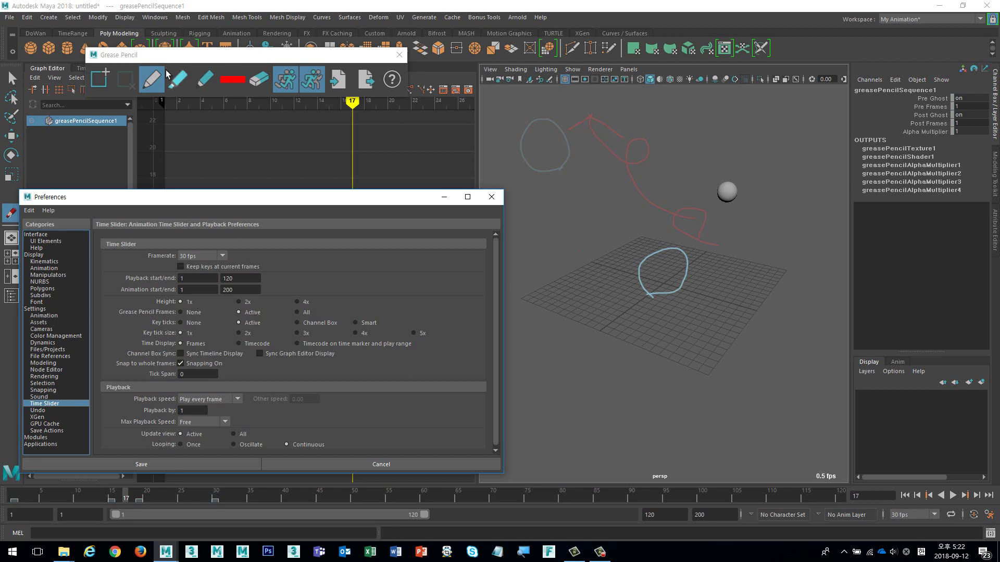
- Select the sphere and set the Key ticks preference to Channel Box
click(17, 82)
drag(688, 169, 772, 227)
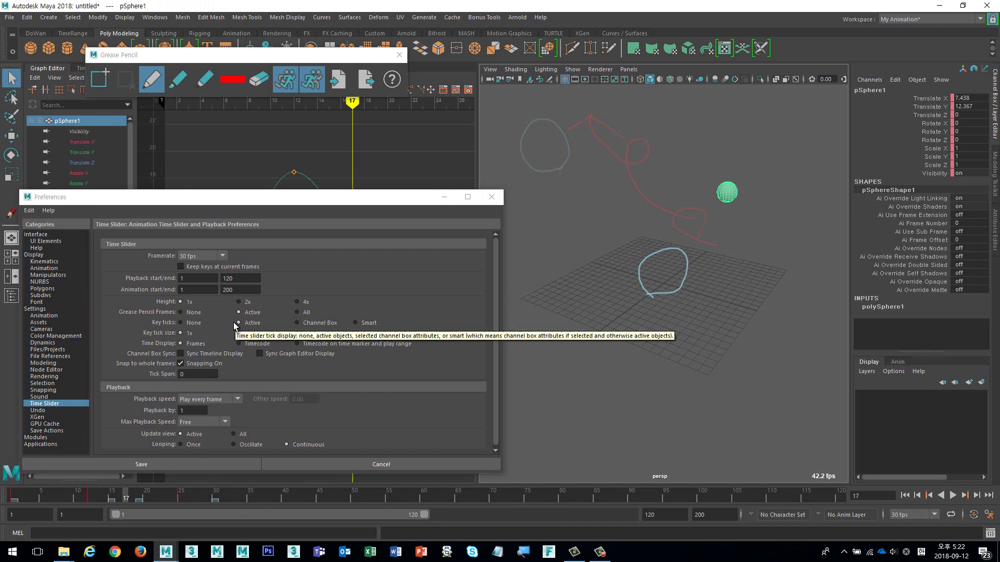
click(192, 327)
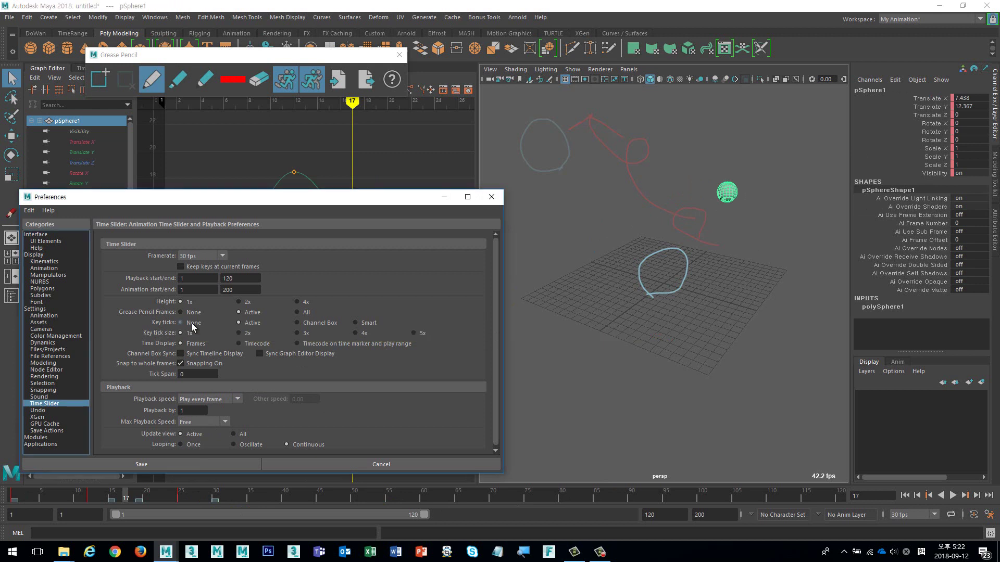
click(253, 324)
- Select the sphere's Translate X, Rotate Y and Translate Z channels in turn to compare their key ticks on the timeline
click(920, 99)
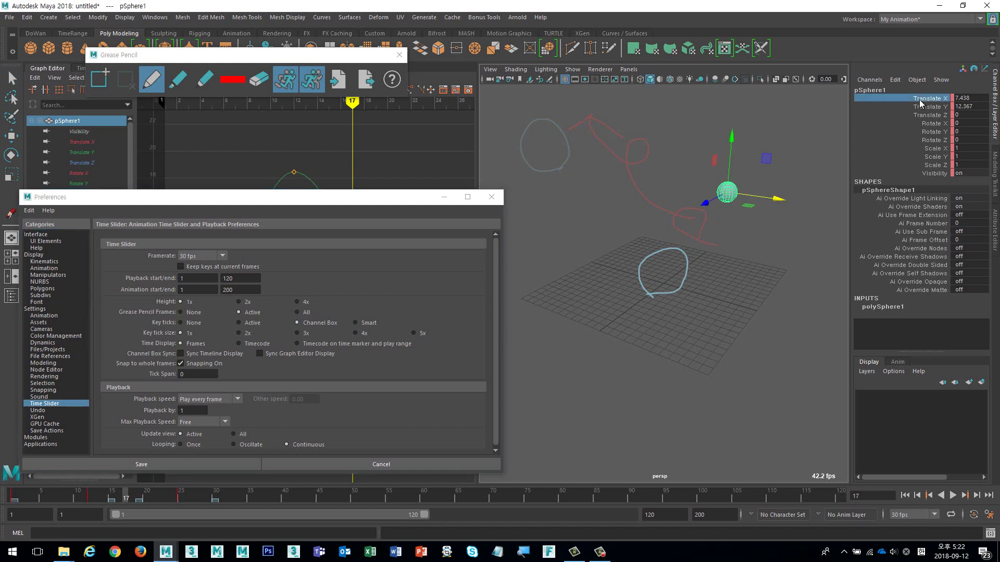
click(912, 132)
click(917, 115)
click(921, 100)
- Clear the selection, reselect the sphere, and select its Translate Z channel to check the key ticks with the Move tool active
key(q)
click(771, 125)
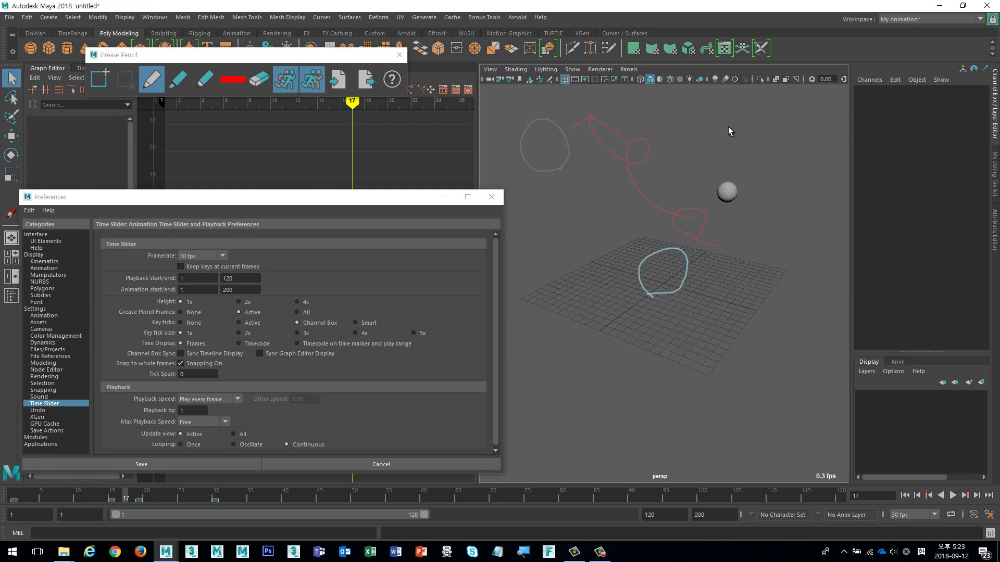
drag(700, 138, 775, 234)
click(915, 114)
key(w)
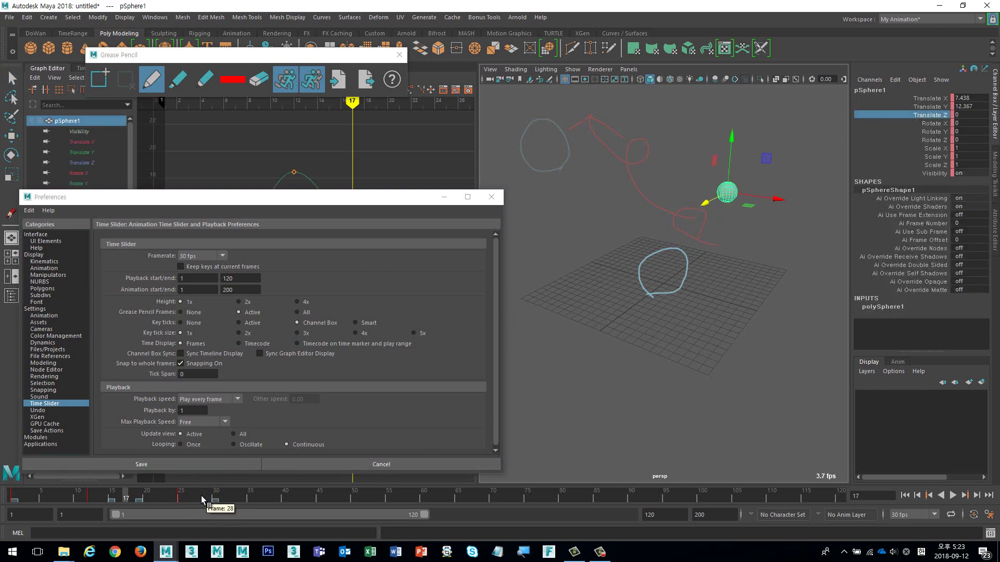
- Try Smart key ticks, set Key ticks to Active, and compare key tick sizes 2x and 4x before setting 1x
click(368, 323)
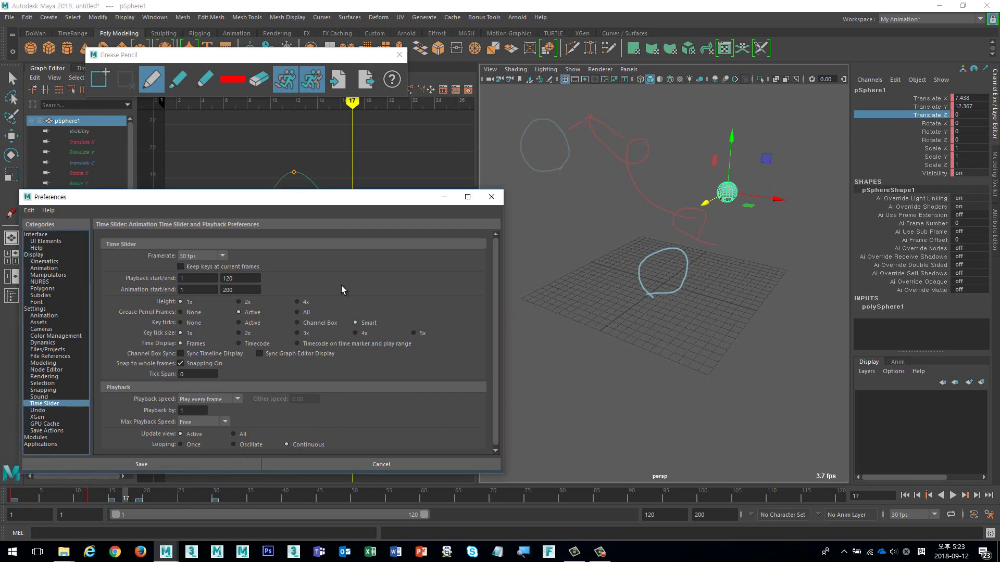
click(249, 326)
click(242, 334)
click(356, 333)
click(247, 335)
click(181, 363)
- Try the Timecode and Timecode on time marker and play range displays, and return Time Display to Frames
click(239, 344)
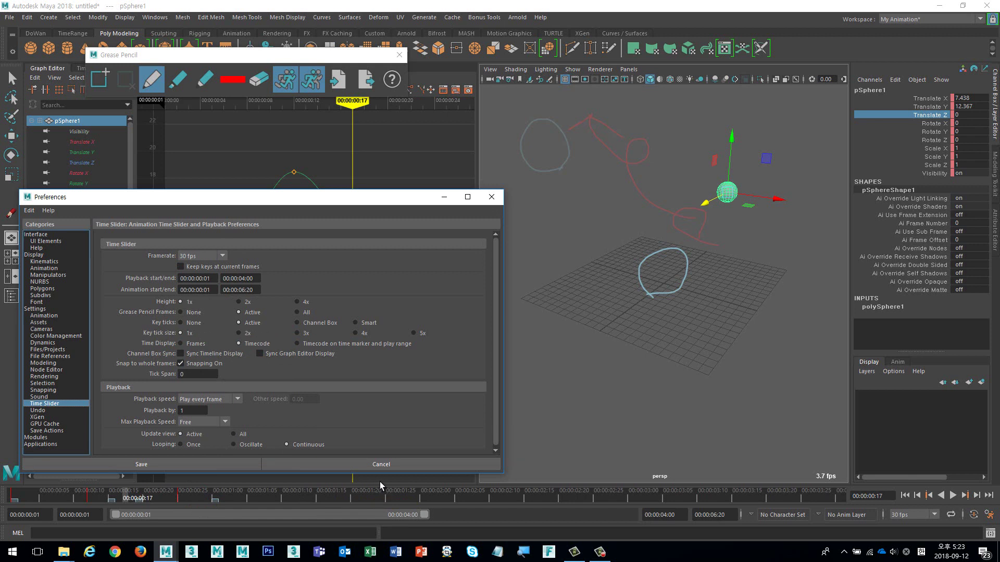
click(329, 345)
click(193, 344)
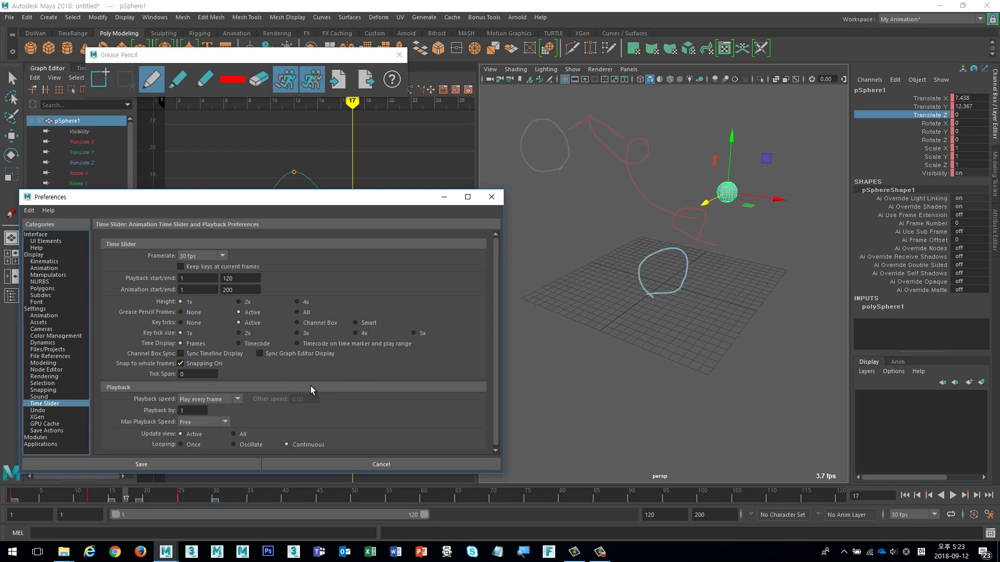
- Review the Playback speed options and keep Play every frame
scroll(310, 387, down, 1)
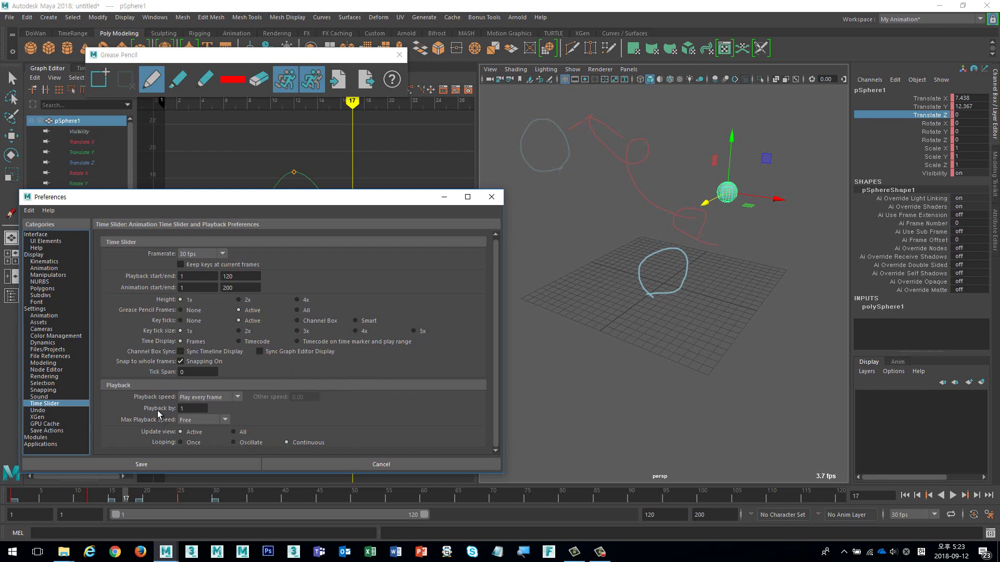
click(218, 397)
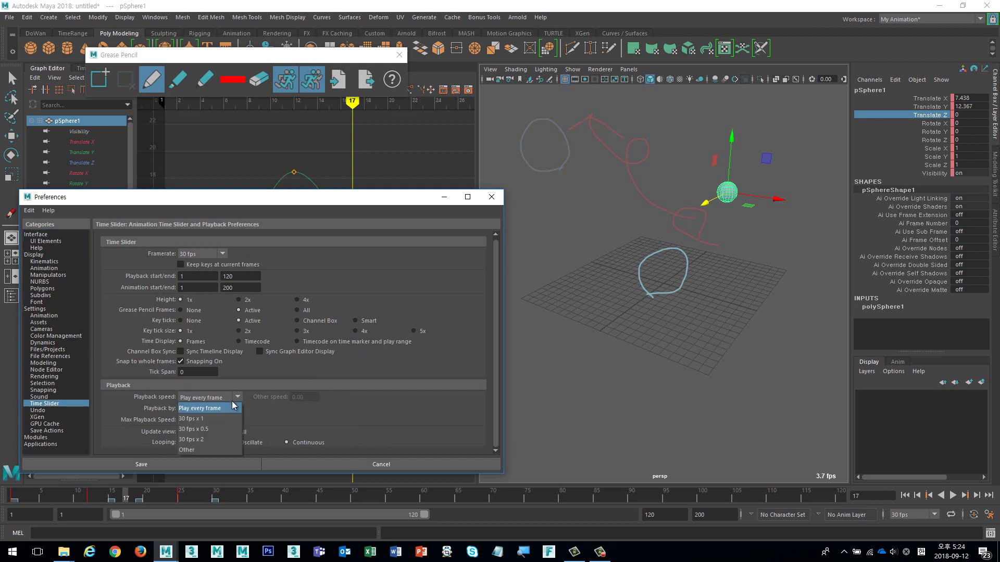
click(234, 406)
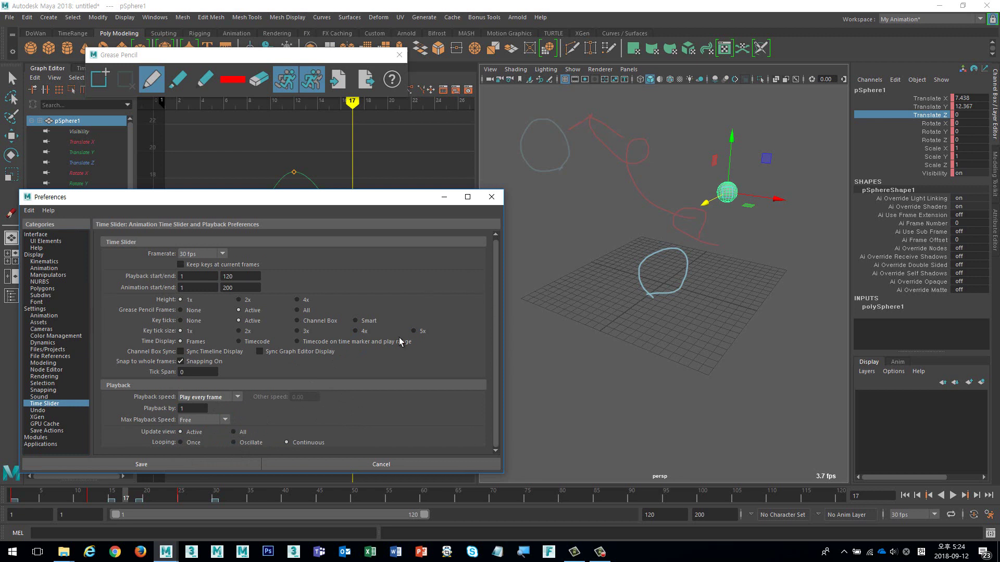
- Show the TimeRange shelf, move the Grease Pencil window aside, and use a side-and-perspective viewport layout with nothing selected
click(744, 68)
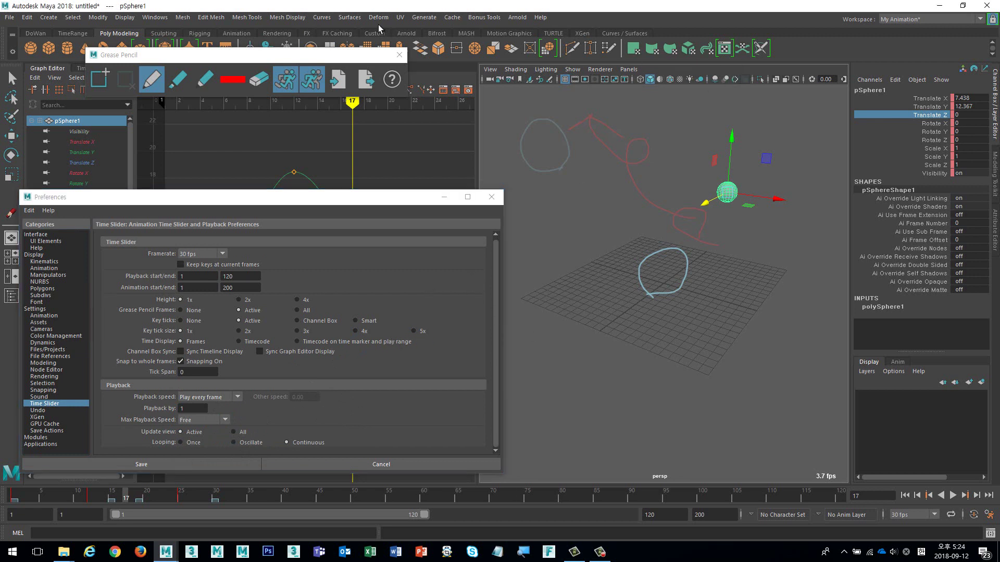
click(45, 33)
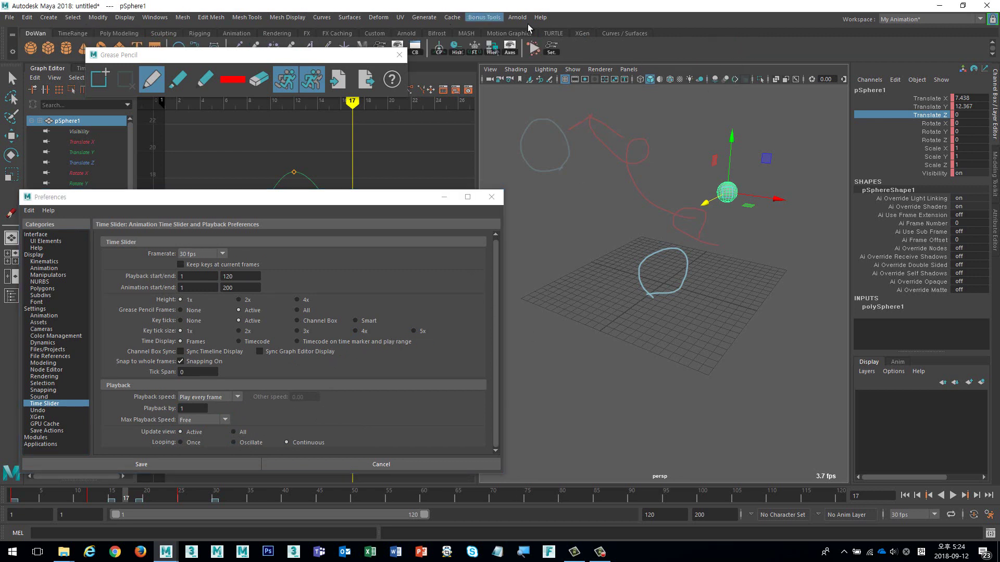
click(84, 34)
drag(160, 58, 116, 129)
click(321, 47)
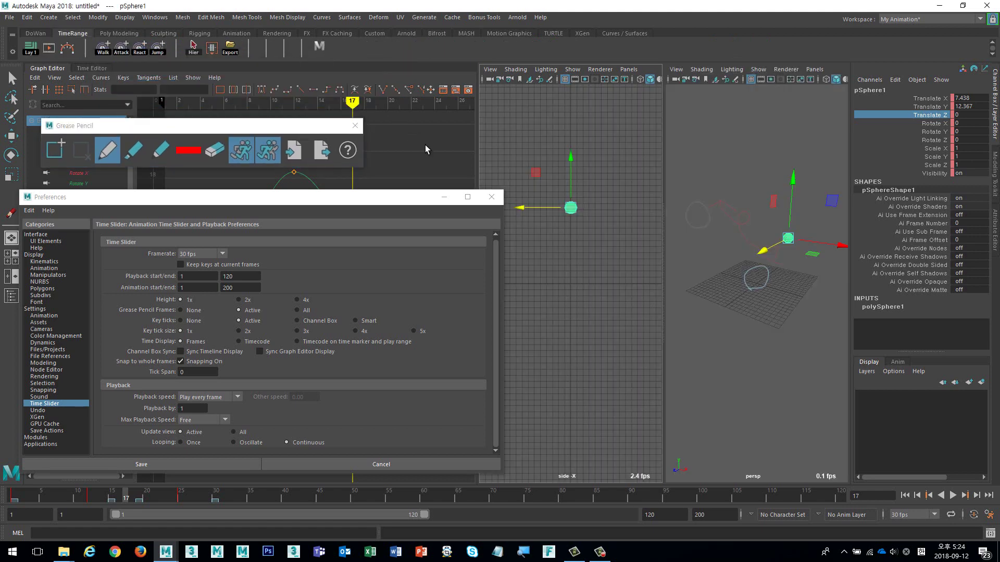
click(740, 359)
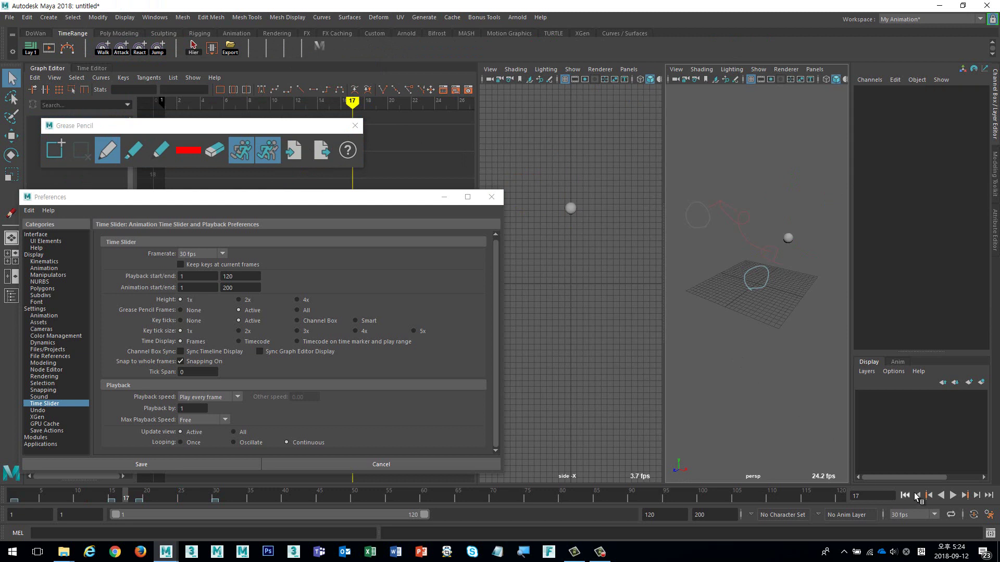
- Play the animation with the perspective view active, and replay it from the start with the side view active
click(952, 496)
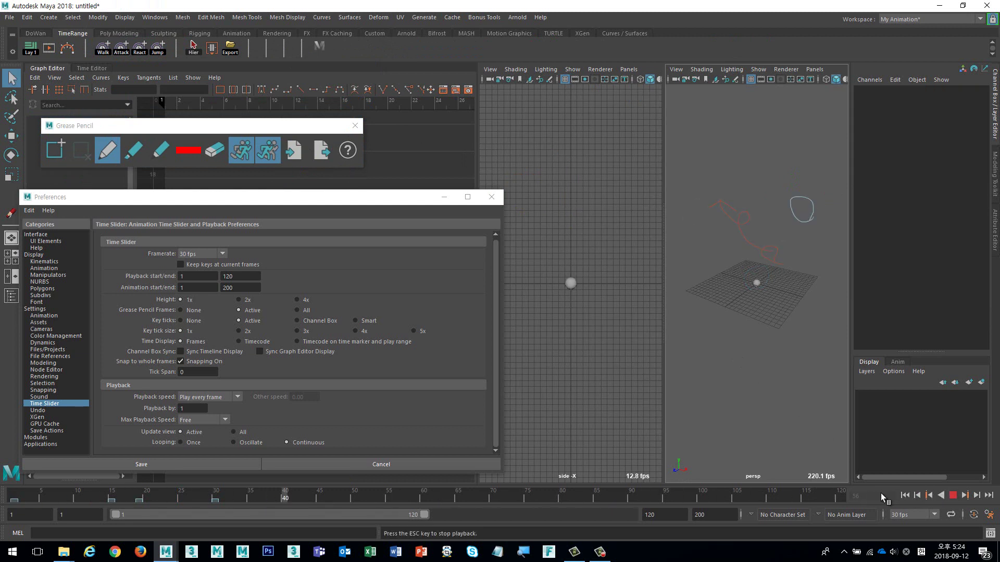
click(953, 497)
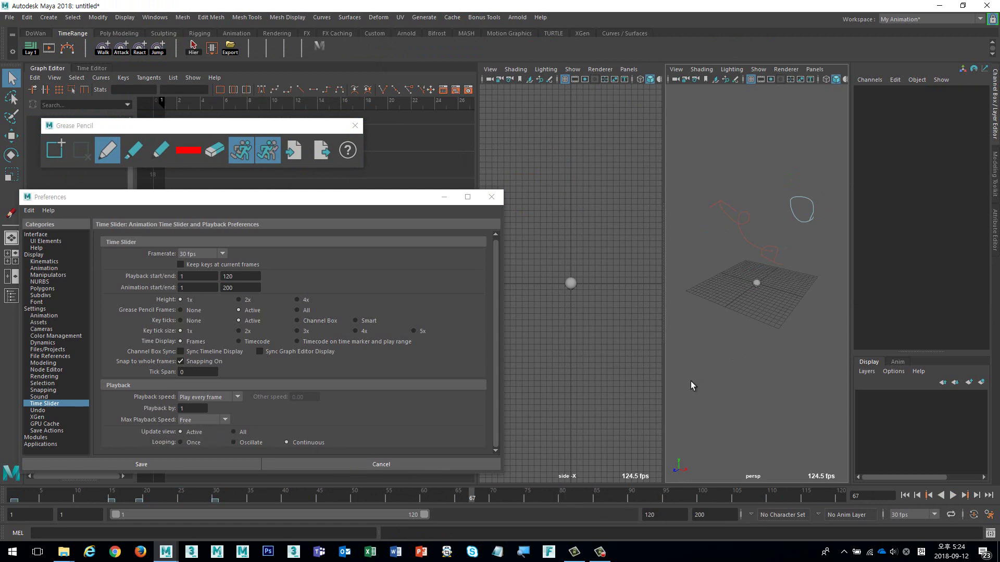
click(621, 410)
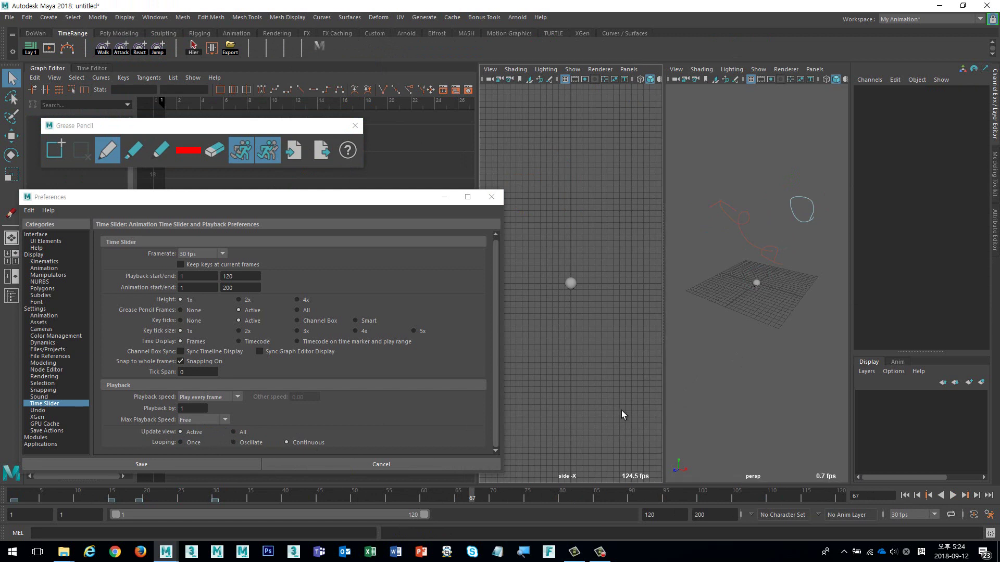
click(906, 495)
click(953, 497)
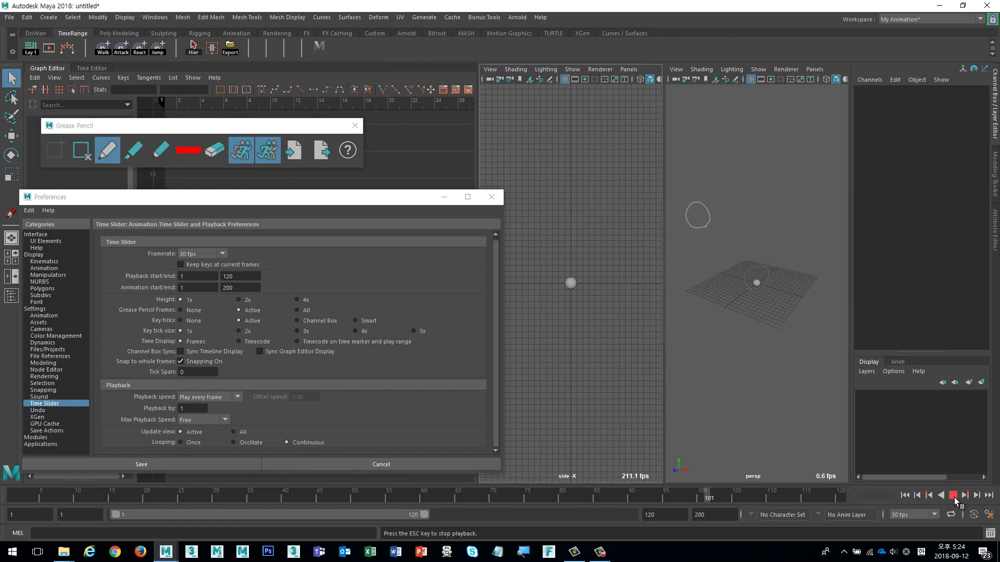
click(954, 497)
- Set the playback speed to Real-time and play the animation from the start to check it
right_click(652, 483)
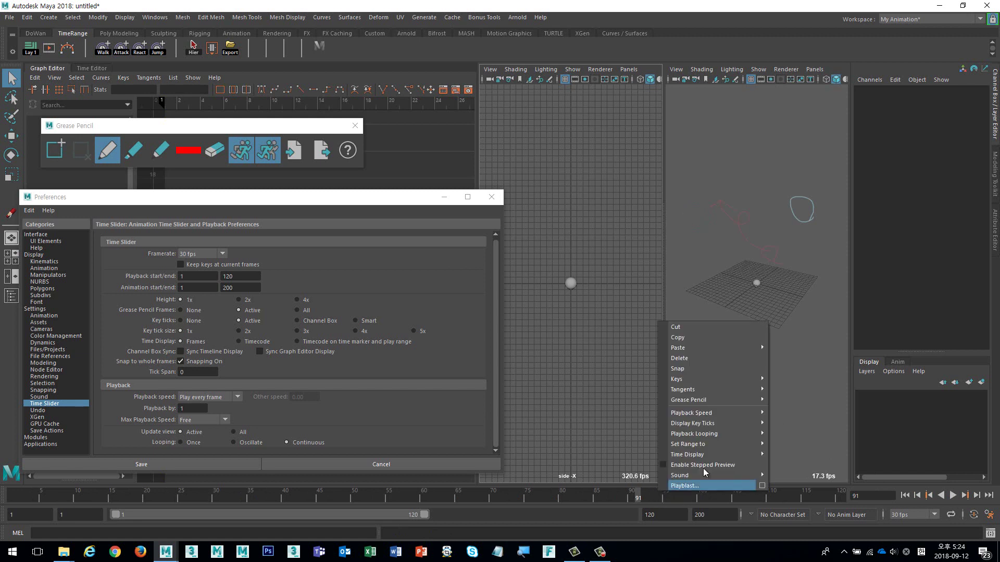
mouse_move(719, 412)
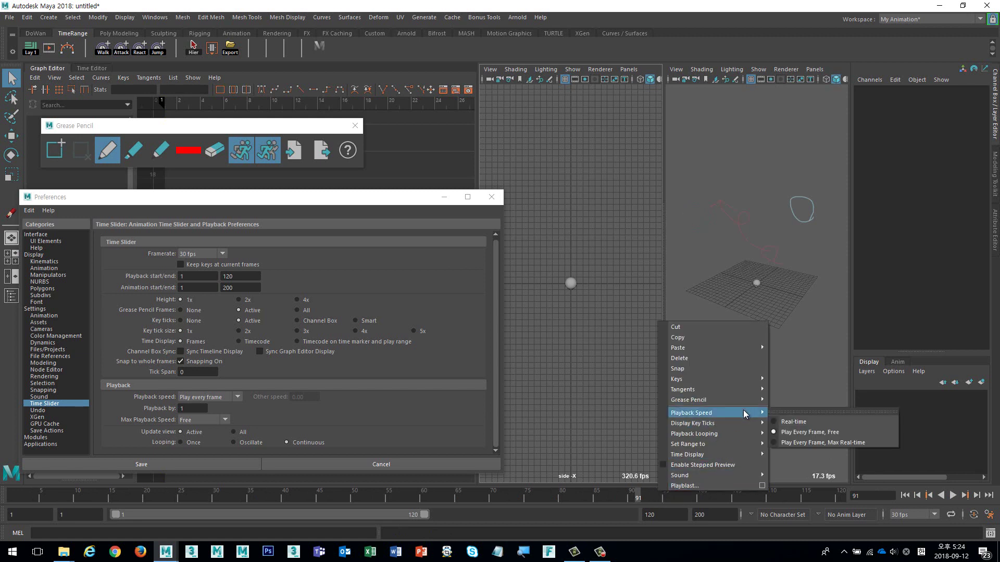
click(793, 423)
click(907, 496)
click(950, 497)
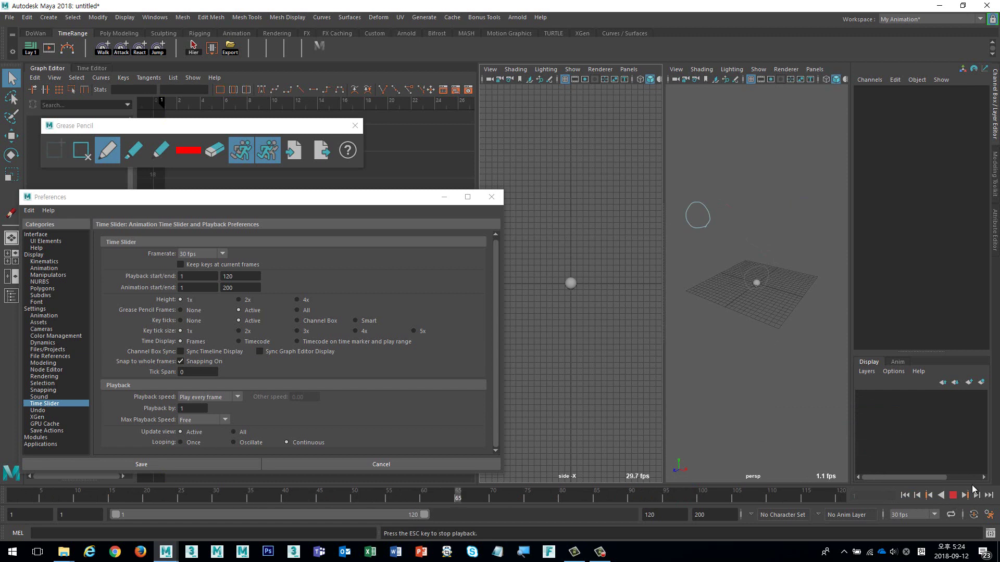
key(Escape)
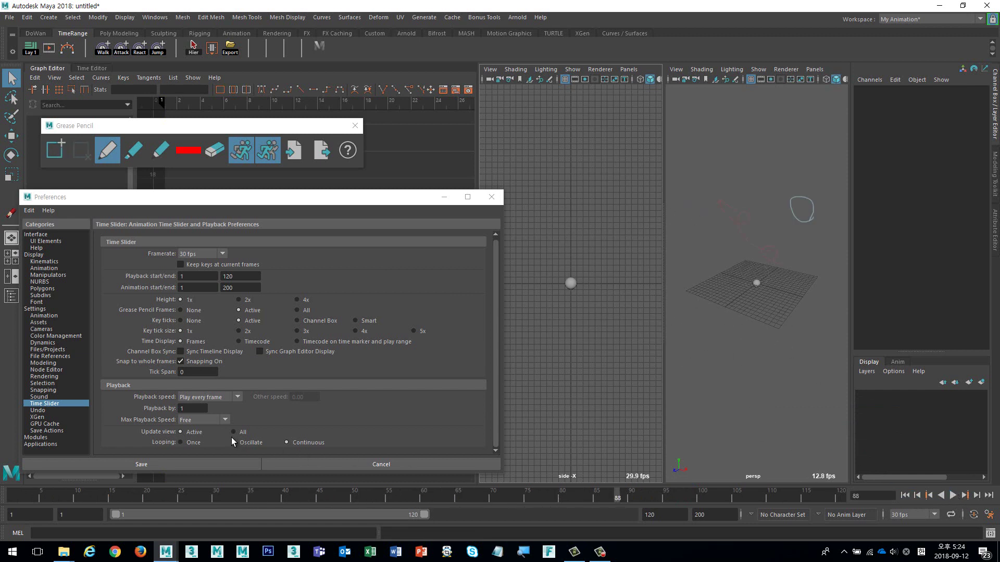
- Set Update view to All, save the preferences, and play the animation from the start to check both viewports
click(243, 464)
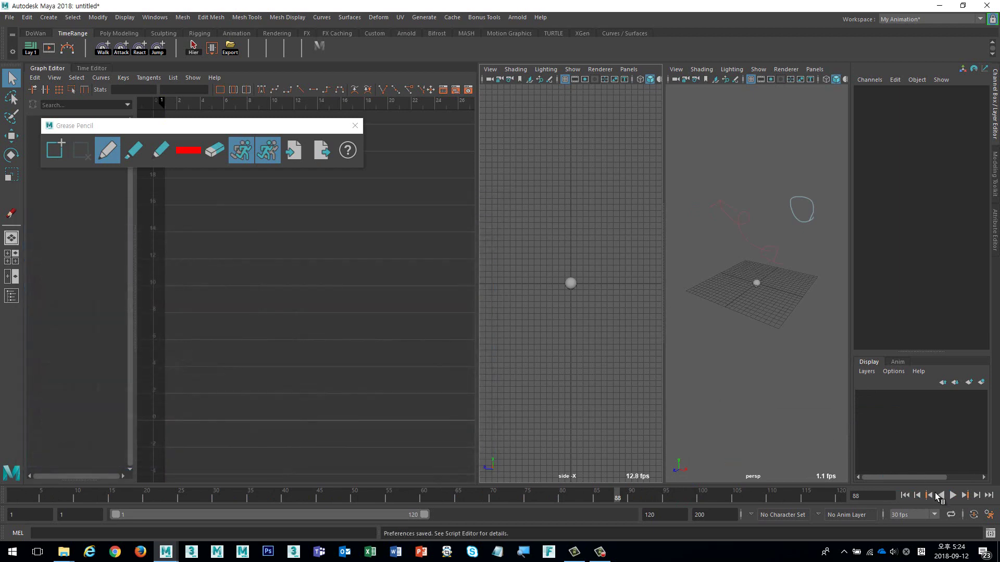
click(905, 496)
click(953, 495)
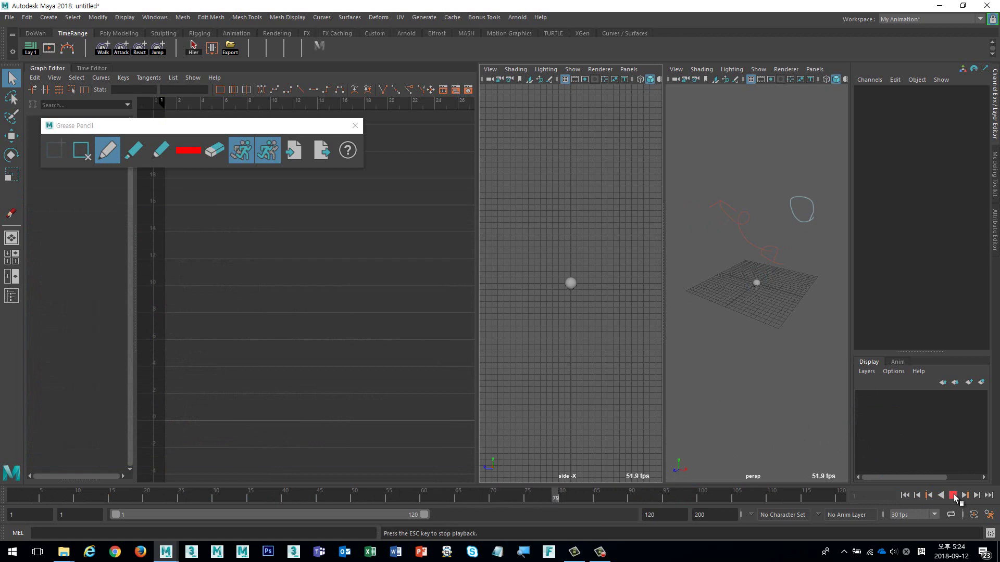
click(952, 495)
key(alt+v)
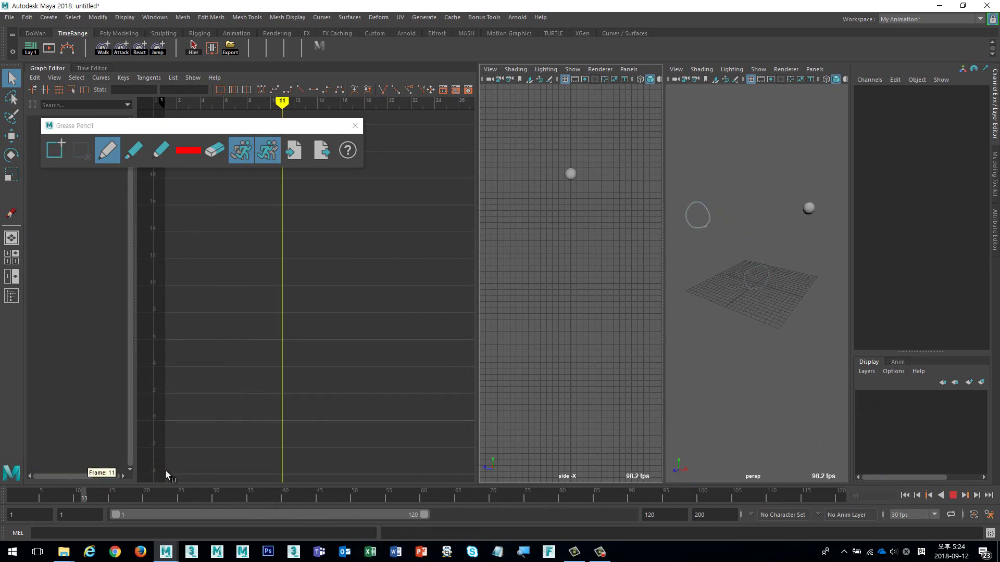
key(Escape)
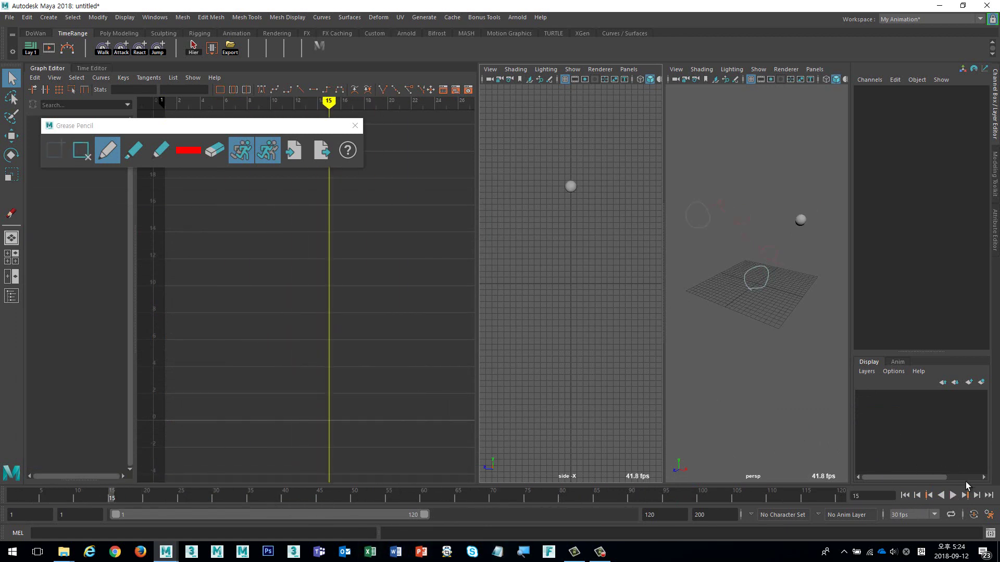
- Reopen Preferences, review the Animation settings, and return to the Time Slider category
click(989, 515)
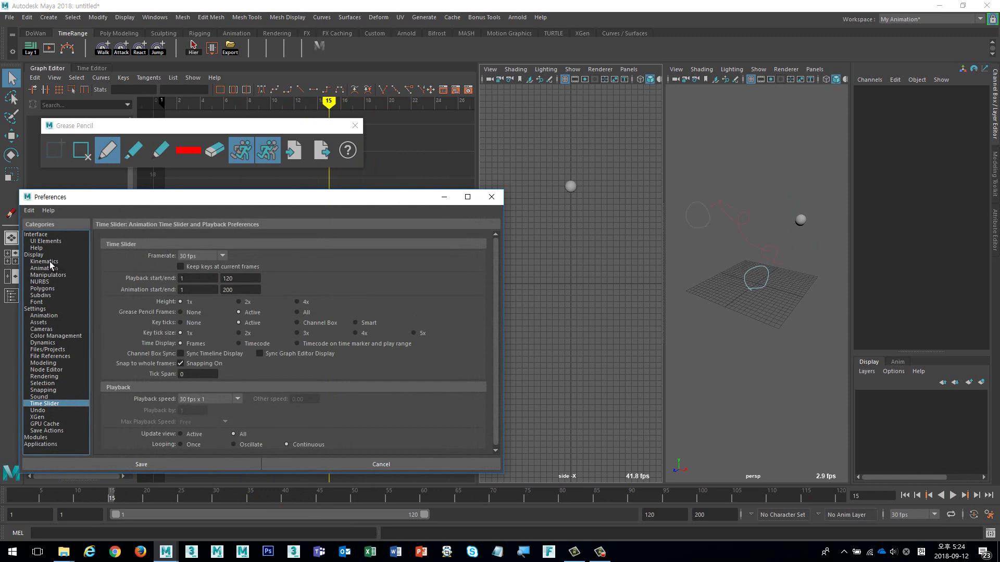
click(52, 316)
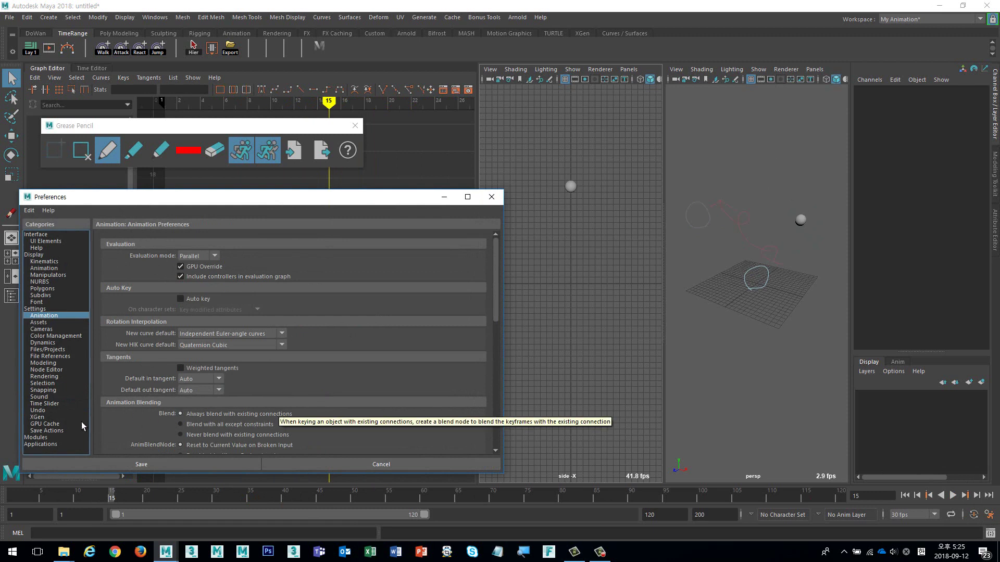
click(52, 404)
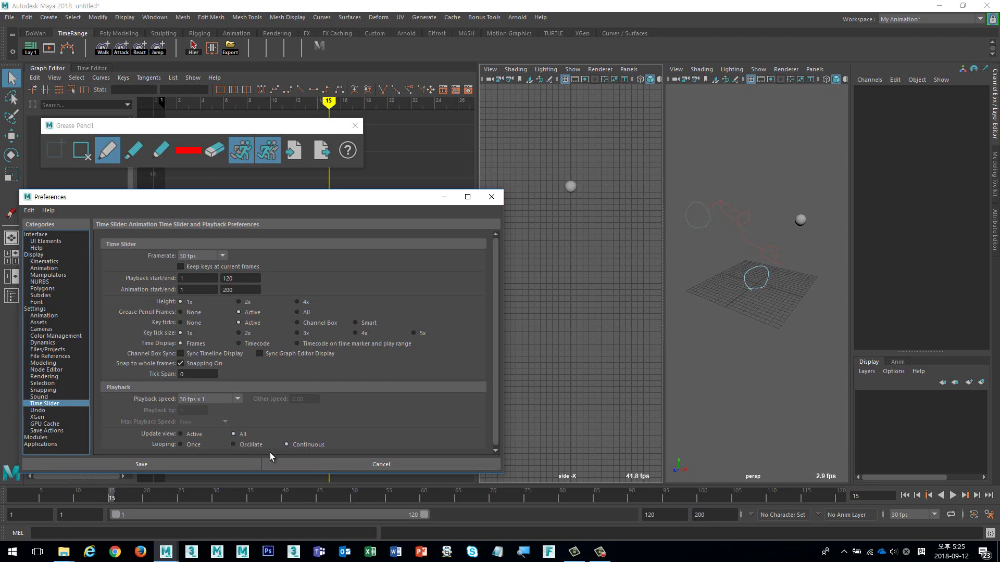
- Set the animation end frame to 30 and play the shortened range with Continuous looping
double_click(711, 515)
text(30)
key(Return)
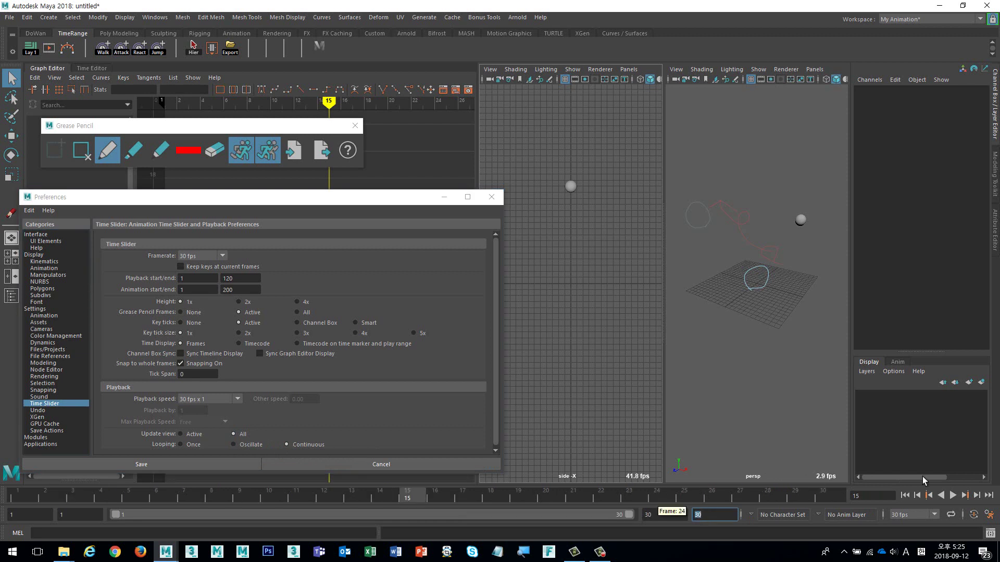
click(951, 496)
click(951, 495)
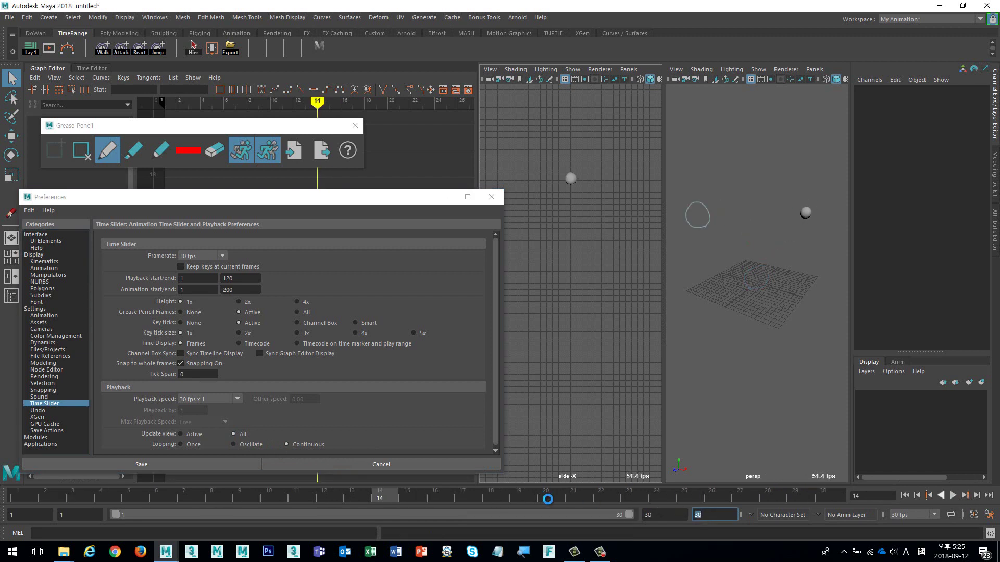
- Play the animation with Looping set to Oscillate, restore Continuous looping, and save the preferences
click(256, 446)
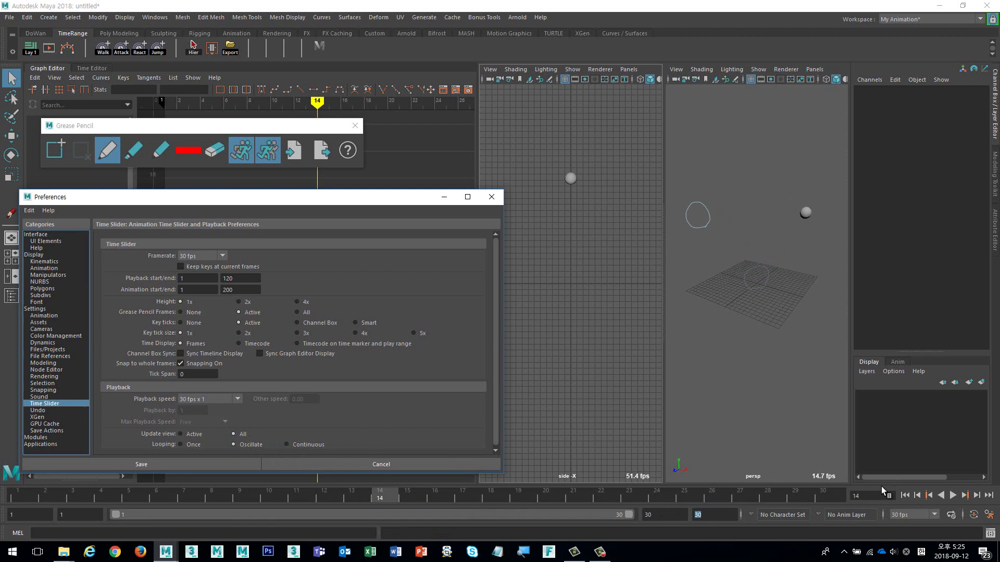
click(952, 496)
click(952, 496)
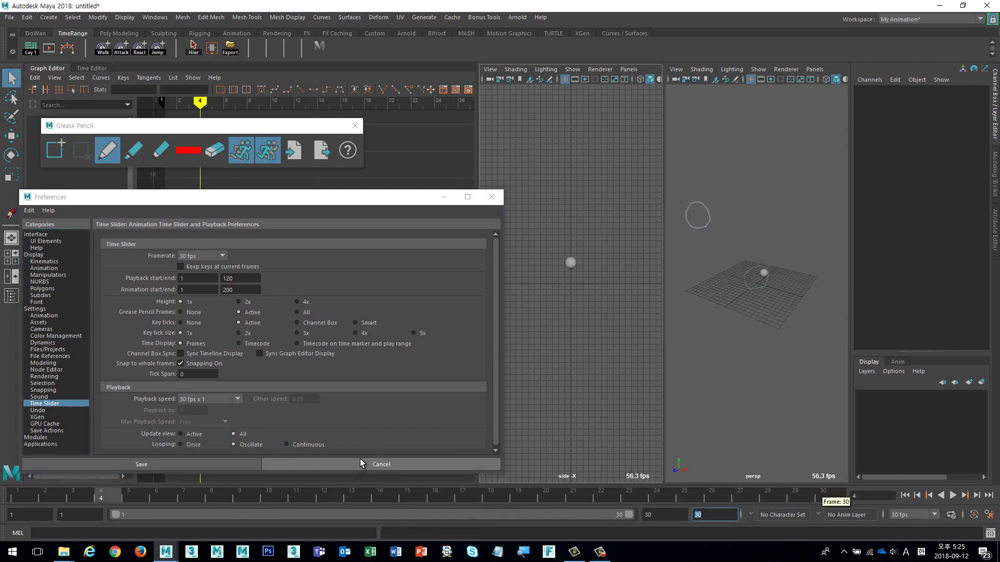
click(286, 445)
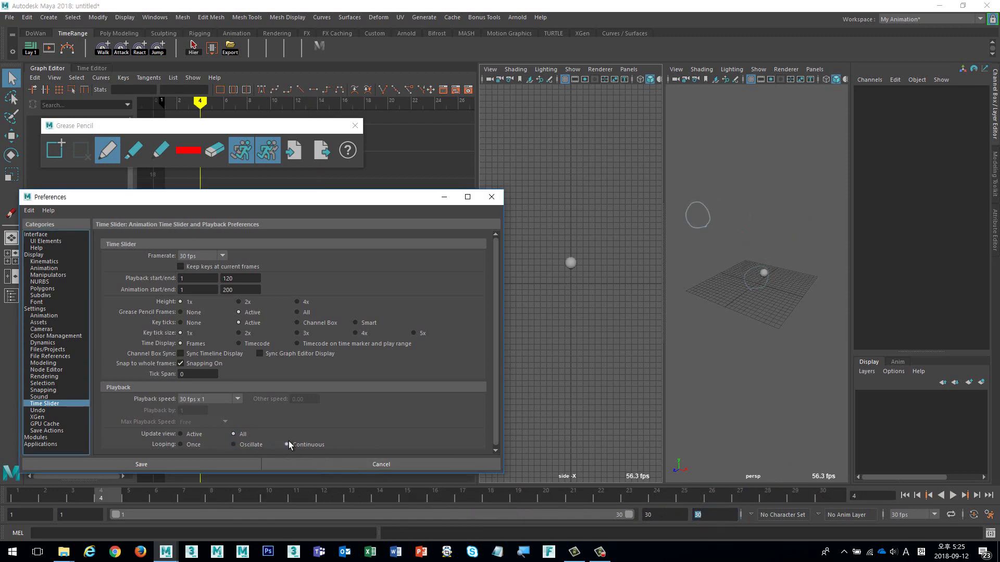
click(227, 461)
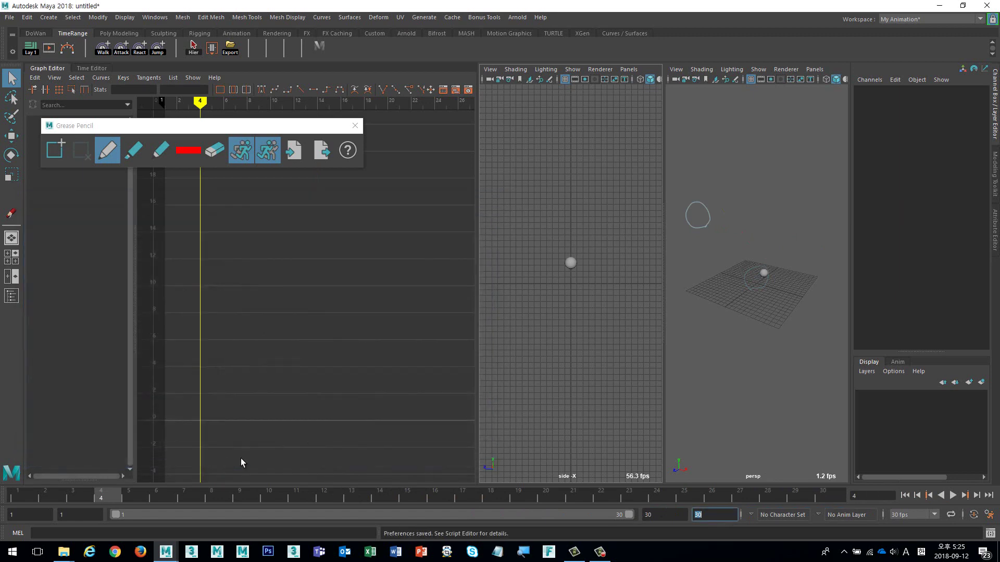